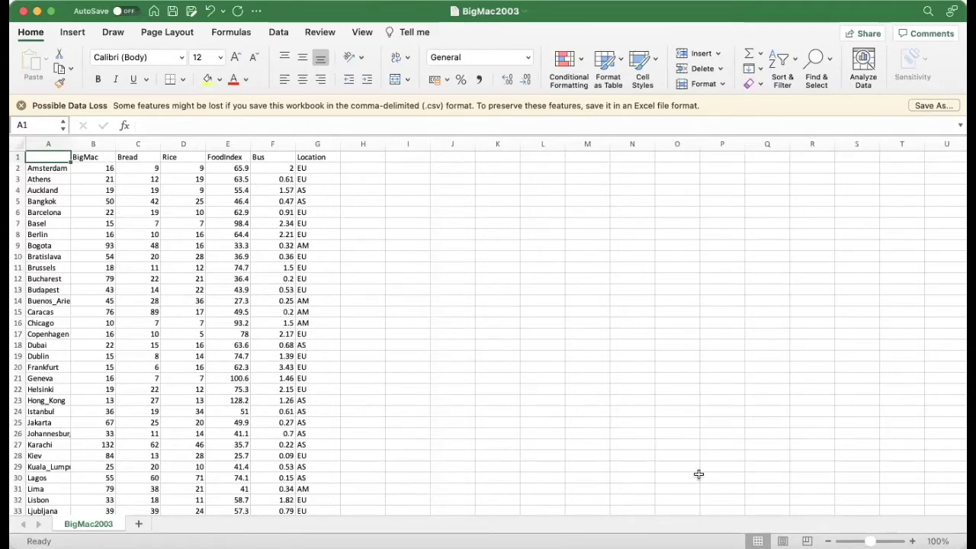
Step: Examine the dataset's columns from BigMac, Bread and Rice through FoodIndex, Bus and Location
scroll(283, 323, up, 5)
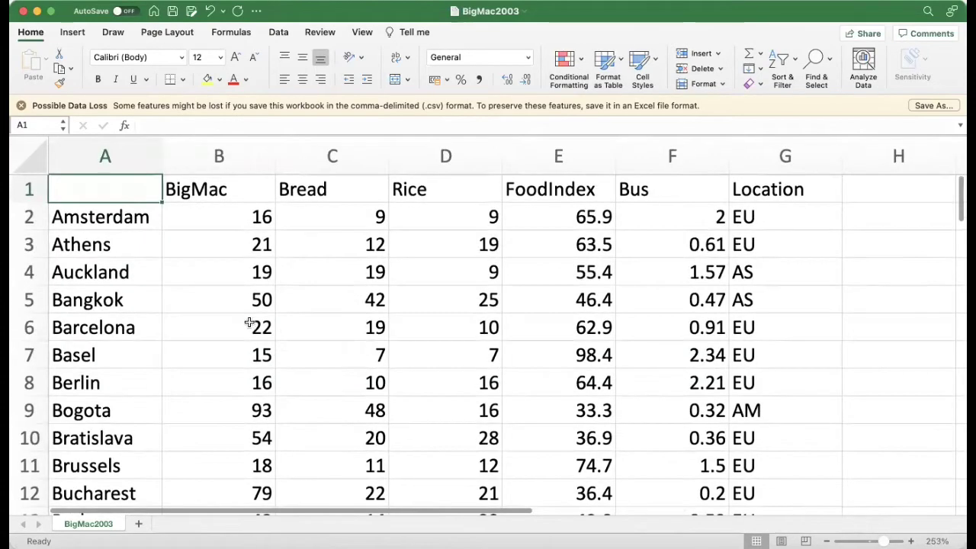
click(195, 189)
click(226, 159)
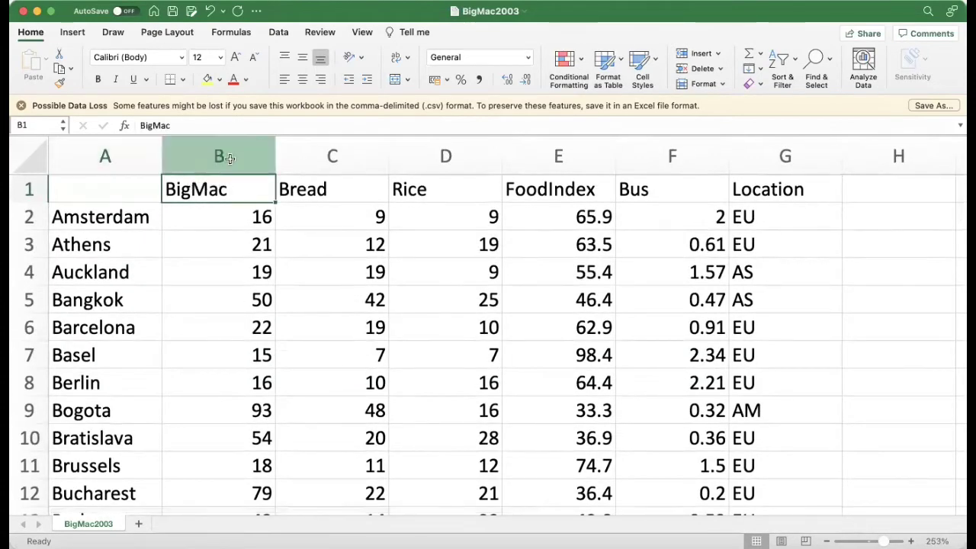
click(324, 156)
click(445, 157)
click(532, 157)
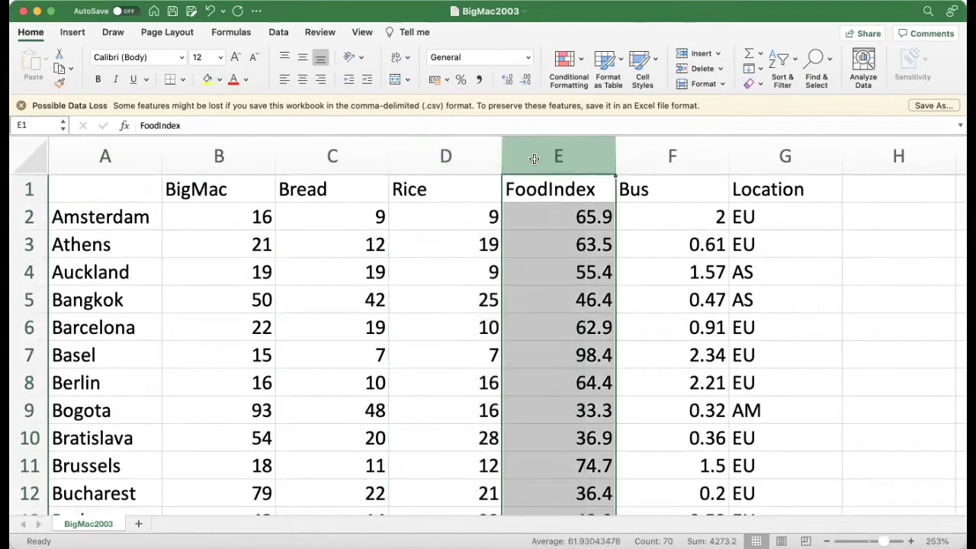
click(648, 157)
click(738, 160)
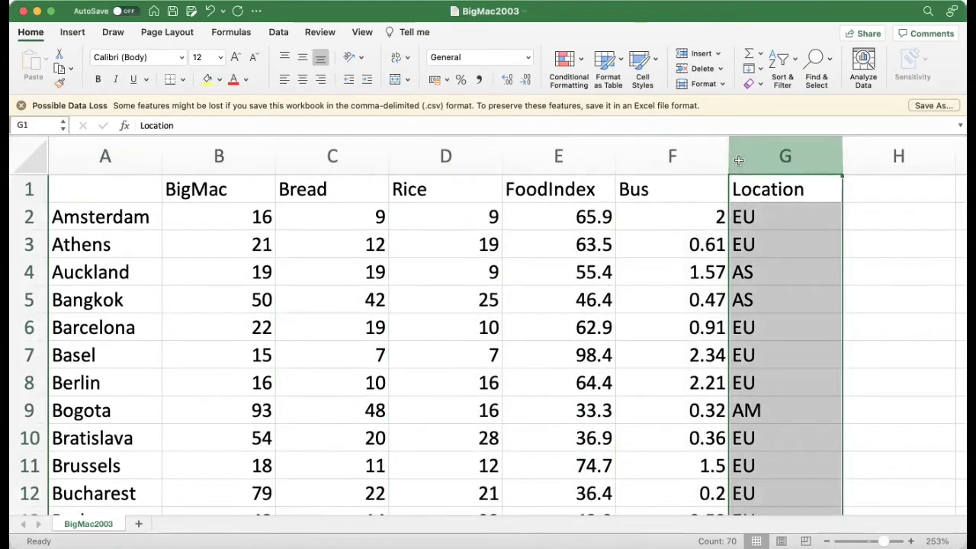
click(216, 192)
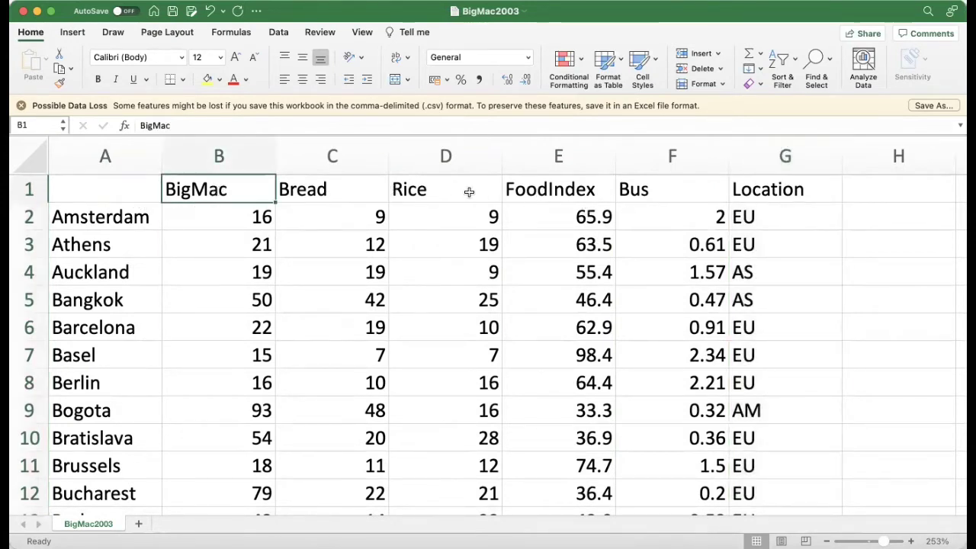
Step: Try font size 10 on the BigMac header cell and undo the change
click(221, 58)
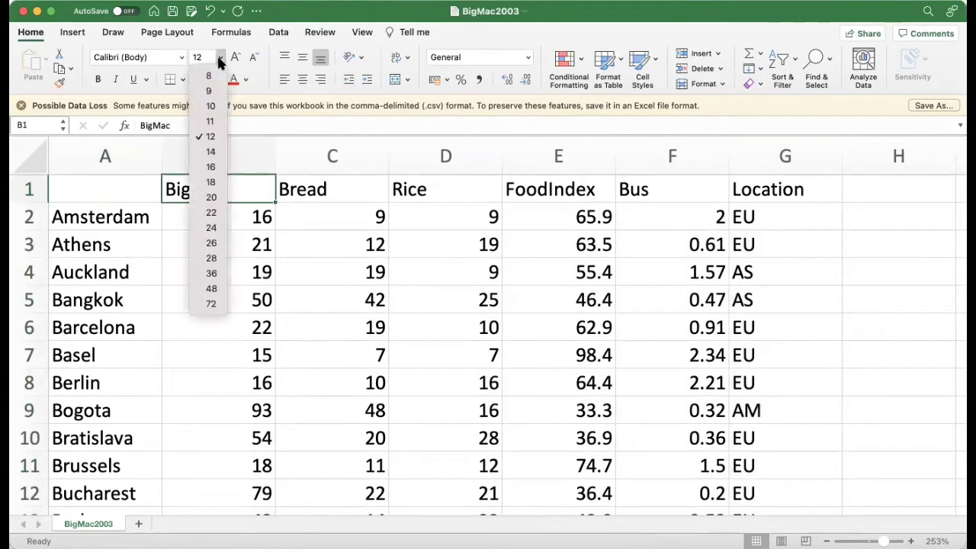
click(210, 106)
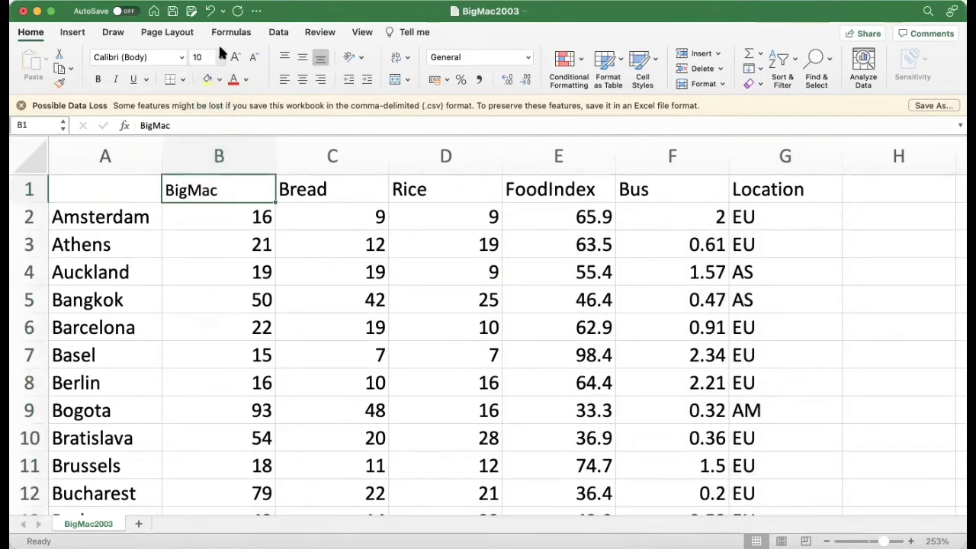
key(super+z)
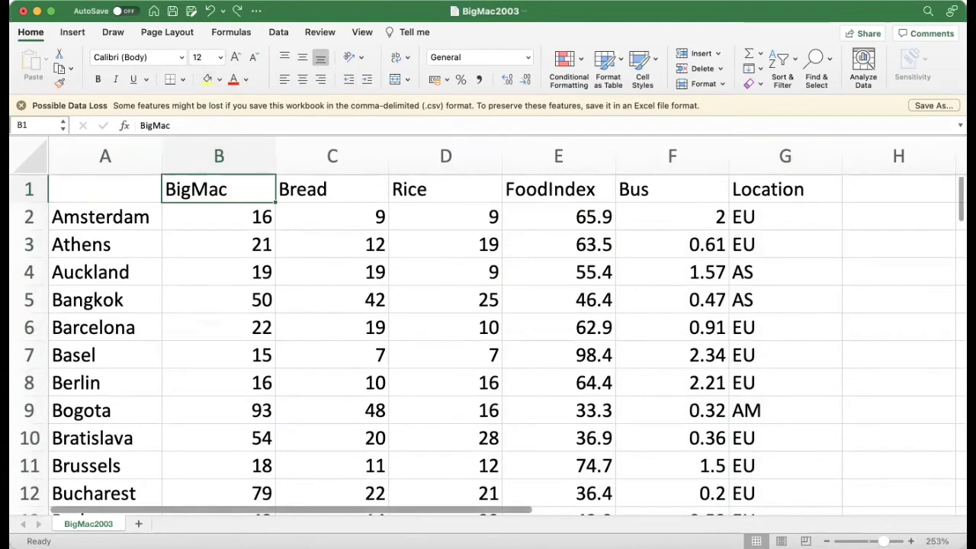
Step: Examine the BigMac values of the listed cities, including those for Bangkok and Chicago
scroll(488, 325, down, 5)
scroll(488, 326, up, 3)
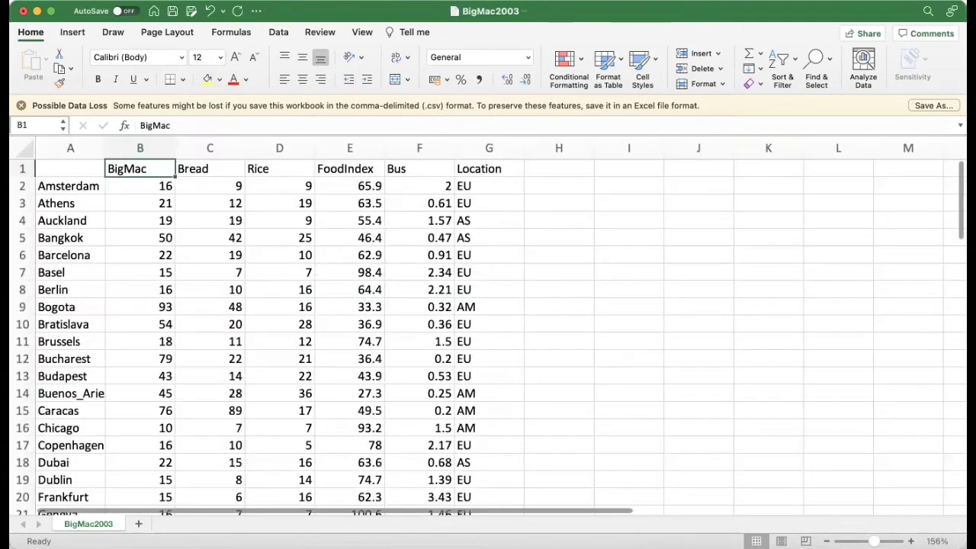
scroll(488, 326, up, 2)
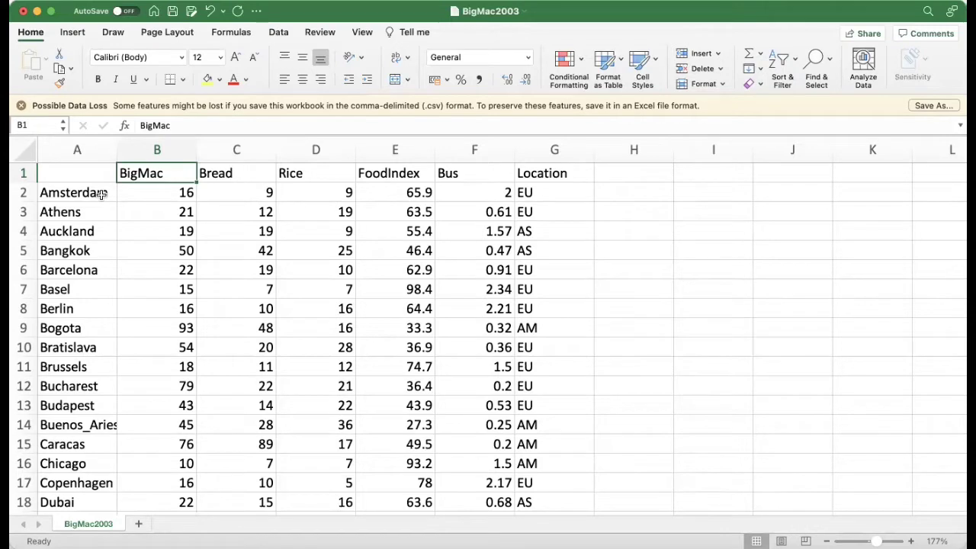
drag(154, 197, 175, 503)
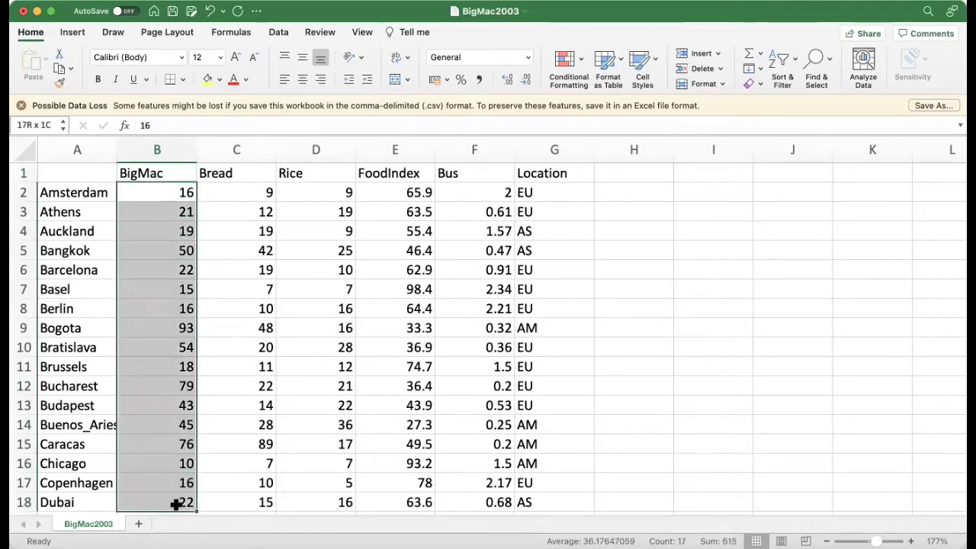
click(178, 277)
drag(180, 190, 188, 502)
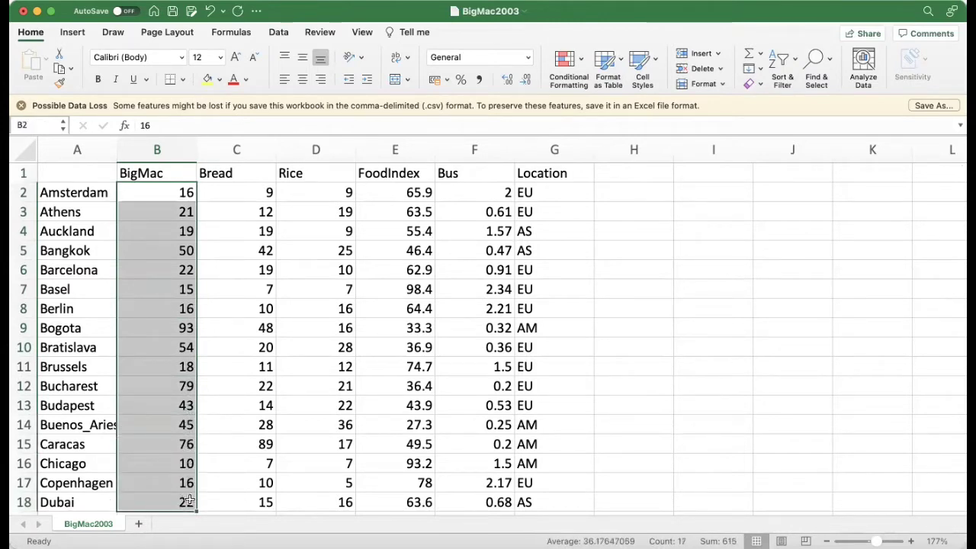
click(190, 428)
click(173, 255)
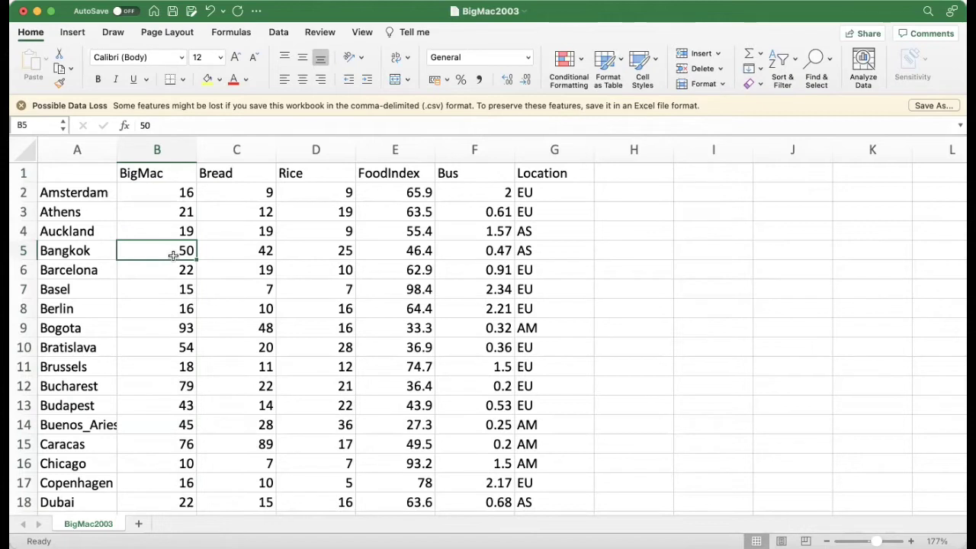
click(77, 253)
click(157, 251)
click(157, 465)
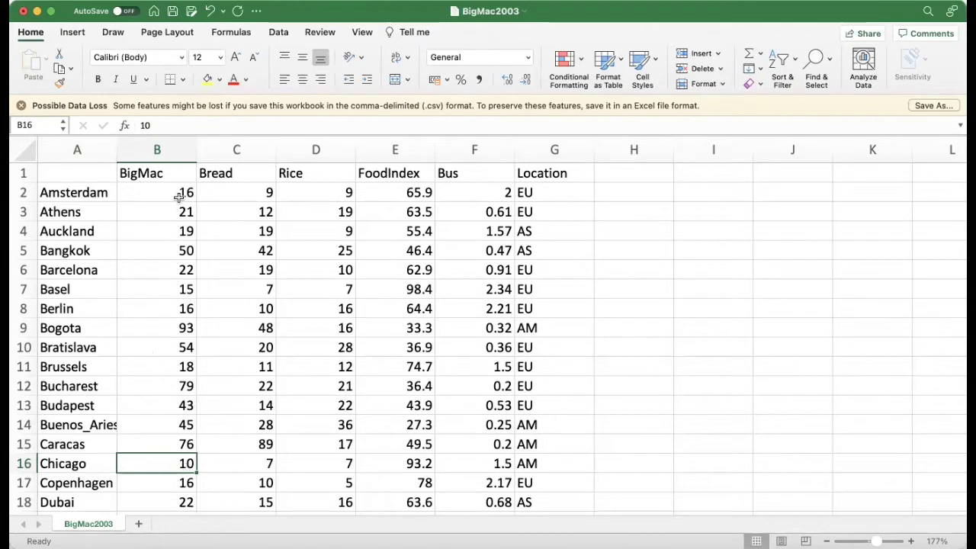
Step: Compare the BigMac values with those in the Bread, Rice and FoodIndex columns
drag(173, 188, 191, 462)
drag(266, 191, 272, 483)
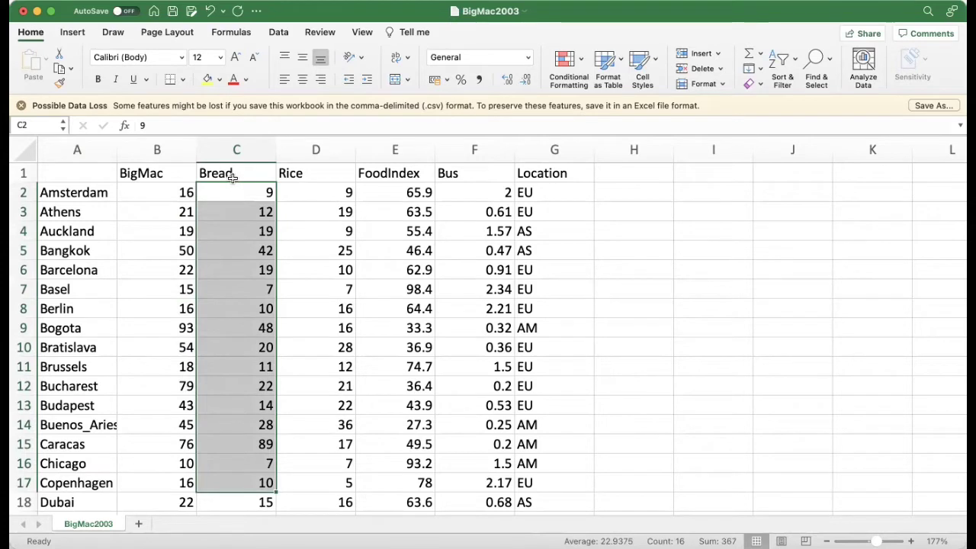
click(320, 189)
drag(319, 189, 327, 507)
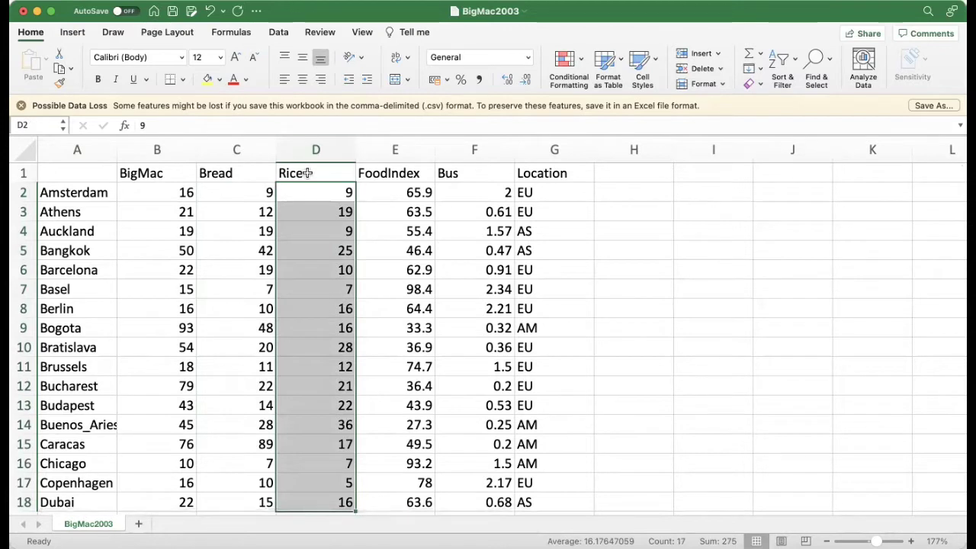
drag(409, 193, 404, 505)
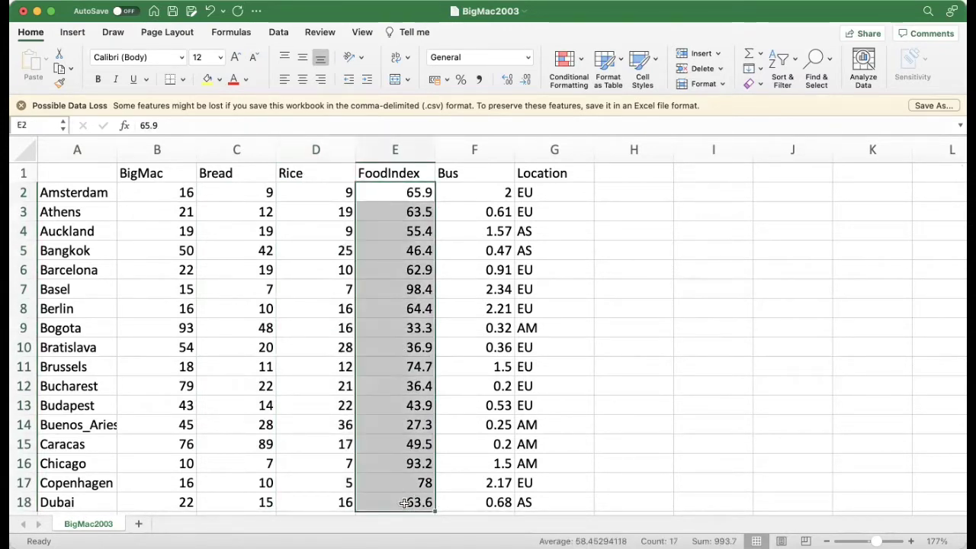
click(411, 346)
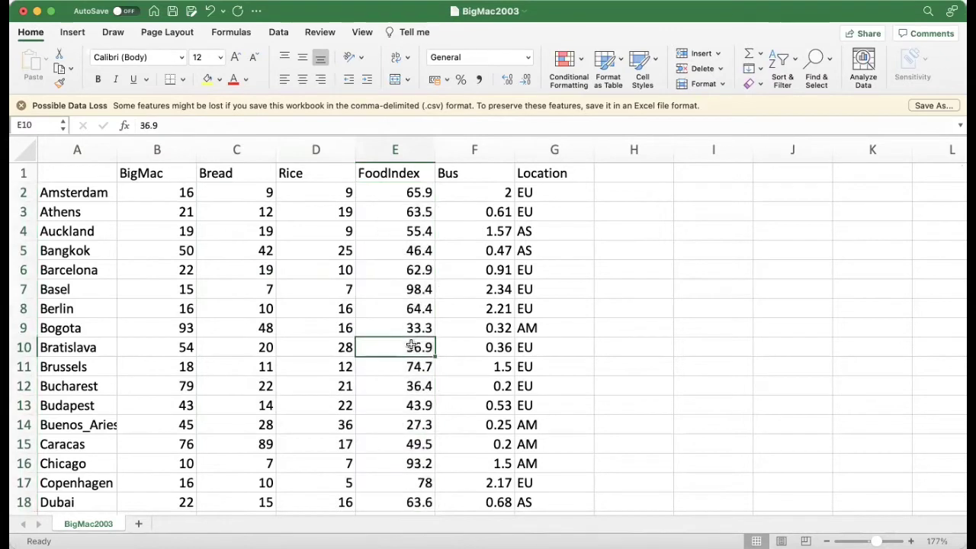
click(421, 290)
drag(420, 197, 424, 503)
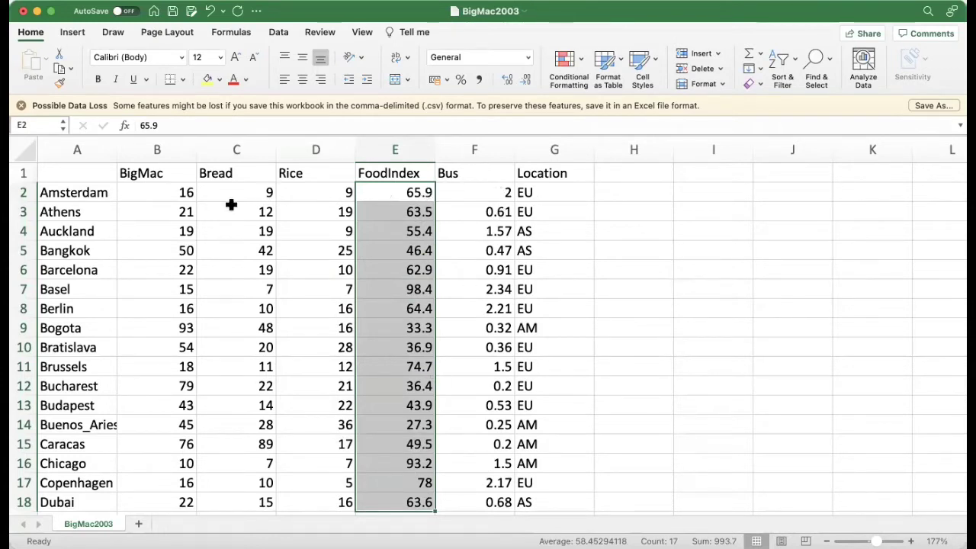
drag(163, 193, 183, 500)
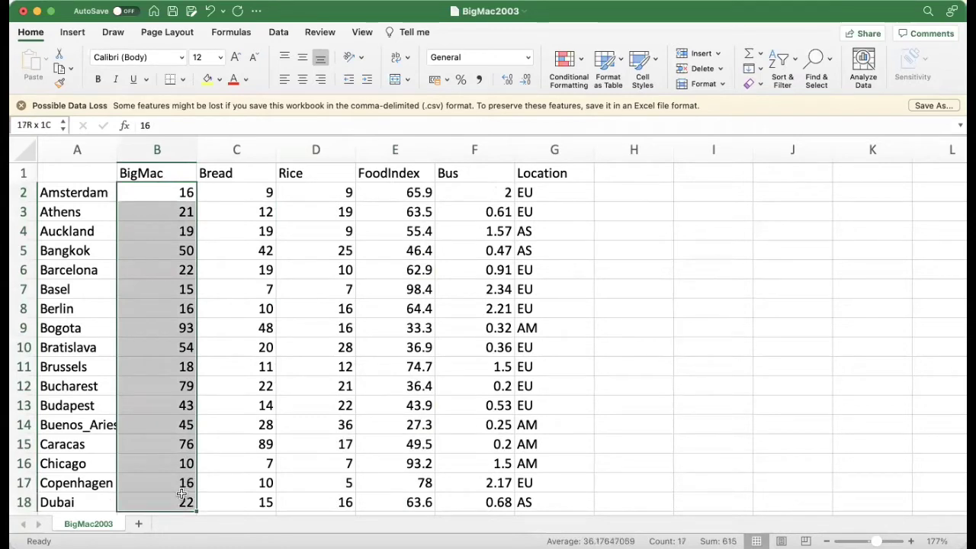
Step: Examine the Location column and its EU, AS and AM region codes
click(541, 192)
drag(541, 192, 563, 495)
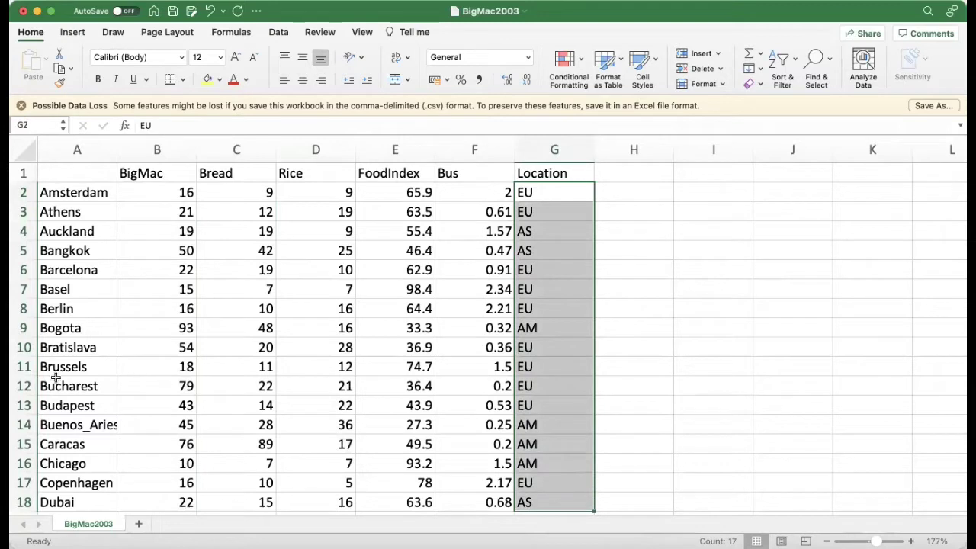
click(527, 193)
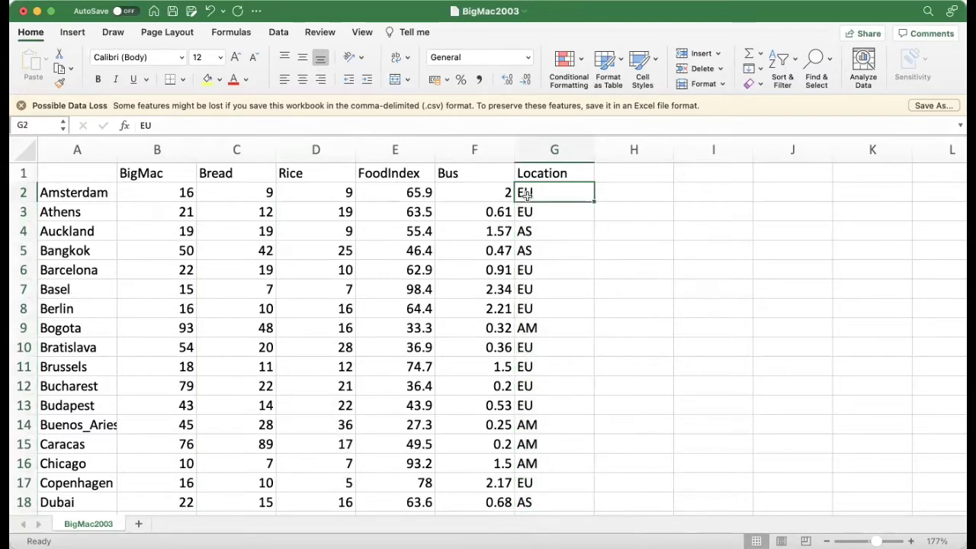
click(533, 218)
click(540, 232)
click(550, 246)
click(543, 231)
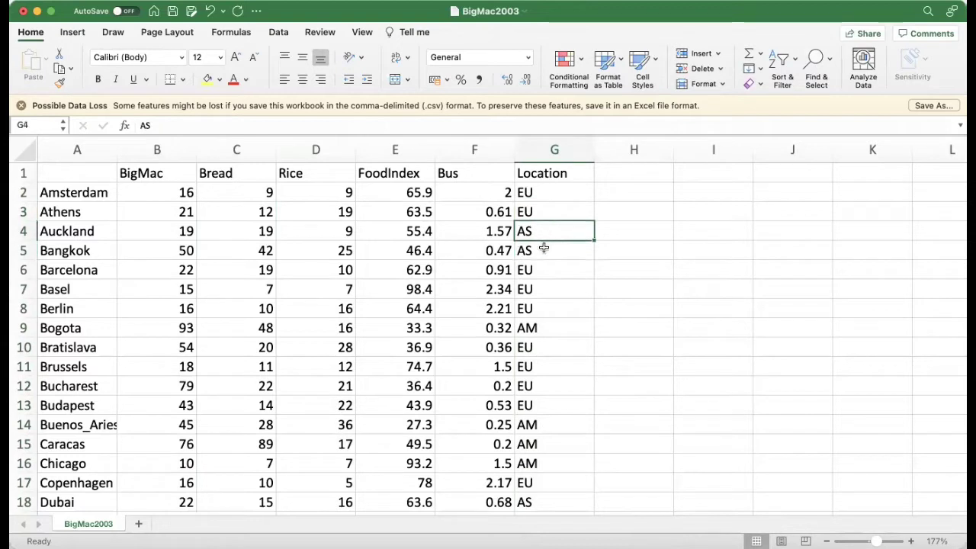
drag(541, 198, 541, 214)
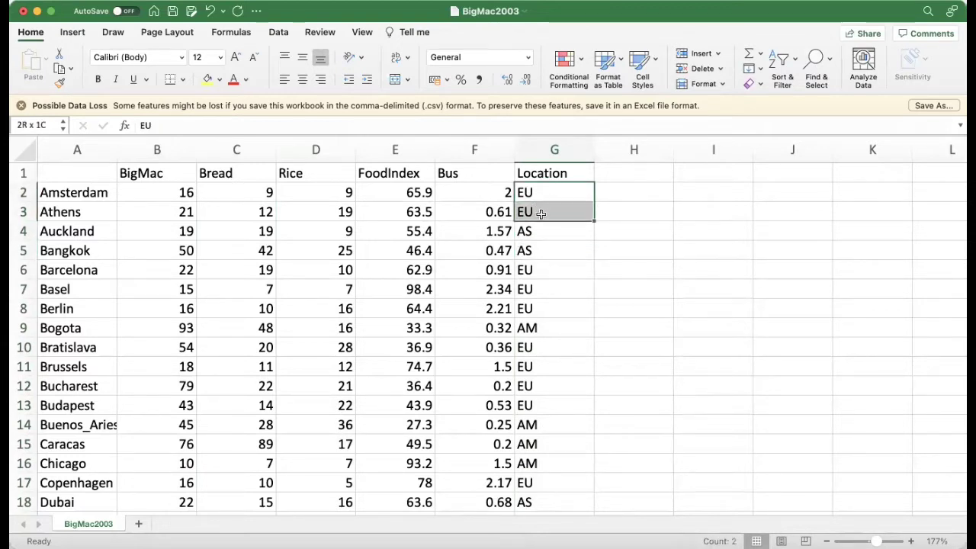
click(542, 329)
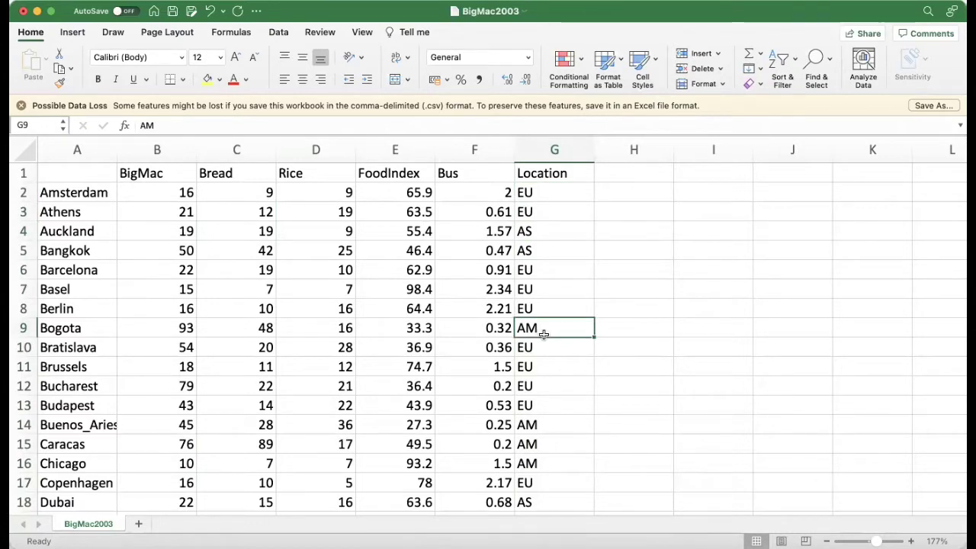
drag(554, 424, 552, 463)
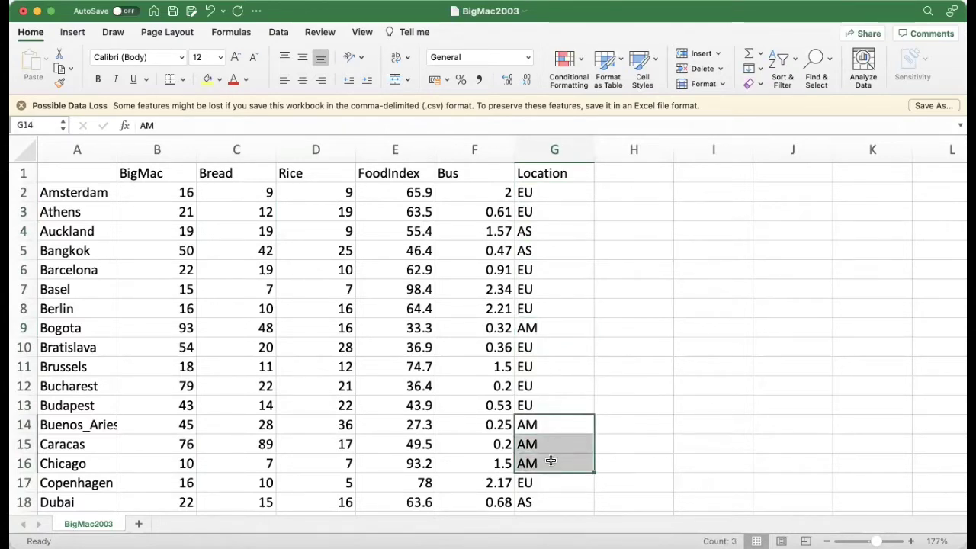
click(539, 249)
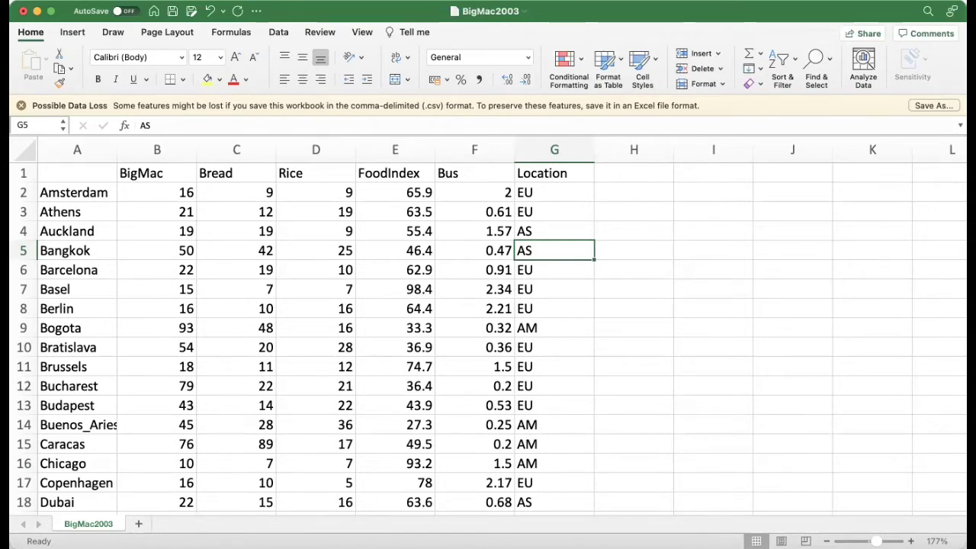
Step: Review the city names as row labels together with the BigMac, Bread, Rice and FoodIndex variables
drag(70, 195, 84, 525)
click(163, 335)
scroll(163, 334, up, 8)
click(164, 171)
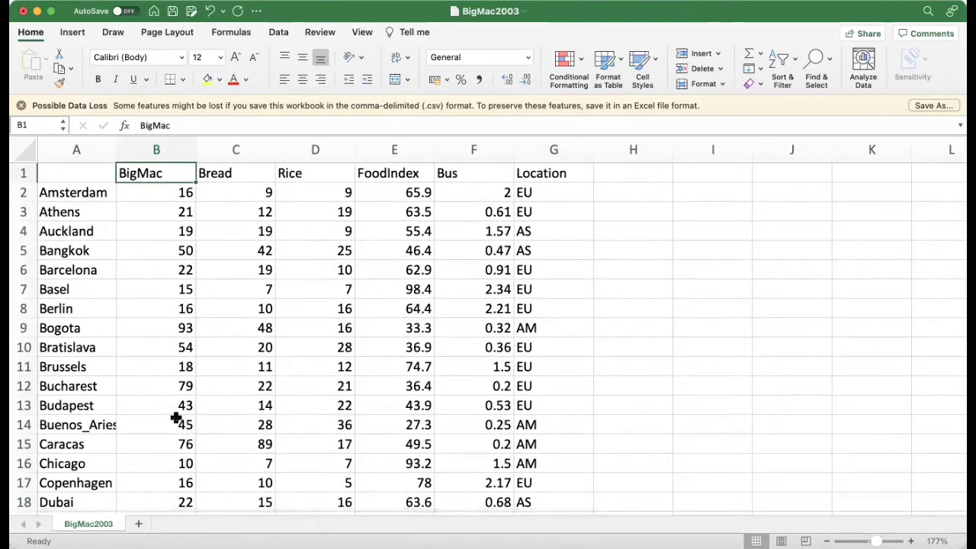
click(247, 172)
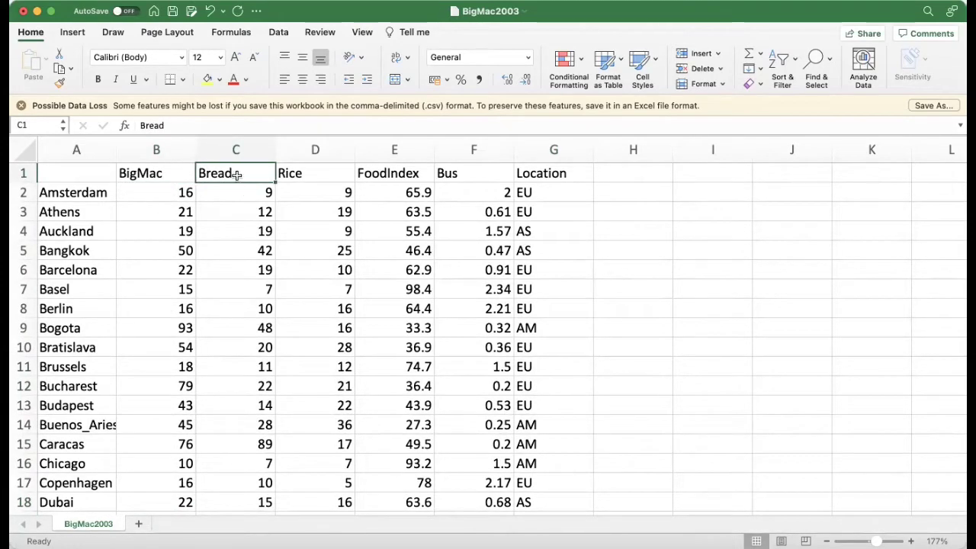
click(74, 195)
click(233, 190)
drag(236, 190, 252, 462)
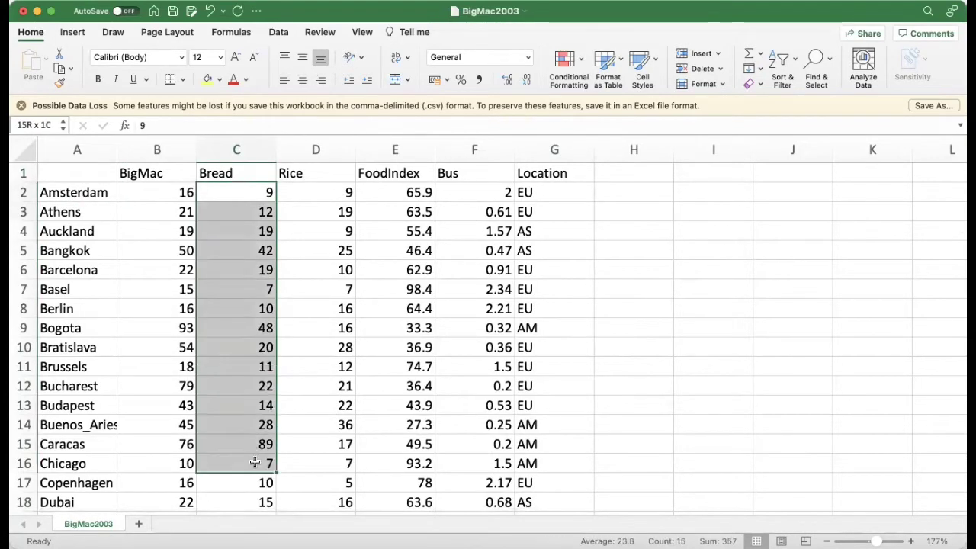
click(329, 177)
drag(326, 193, 330, 516)
scroll(407, 225, up, 3)
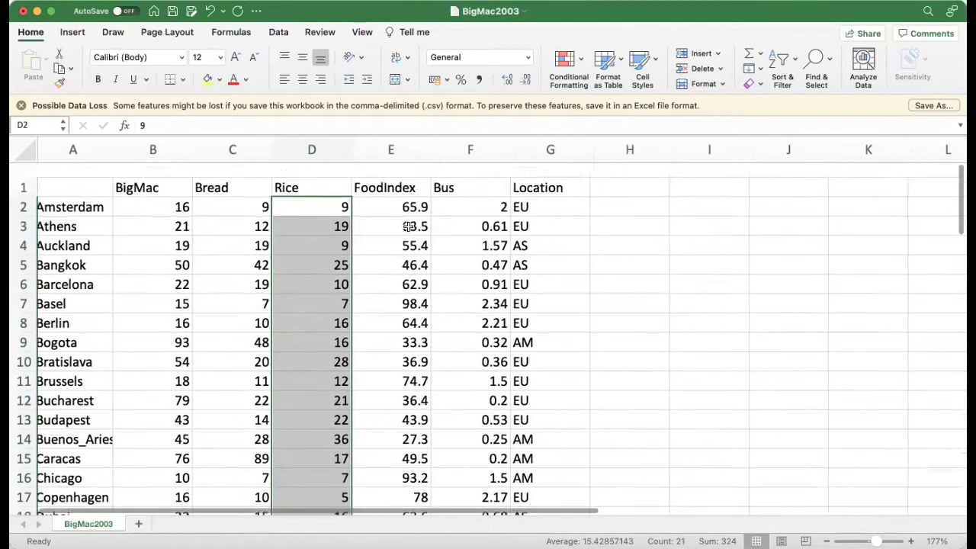
click(390, 179)
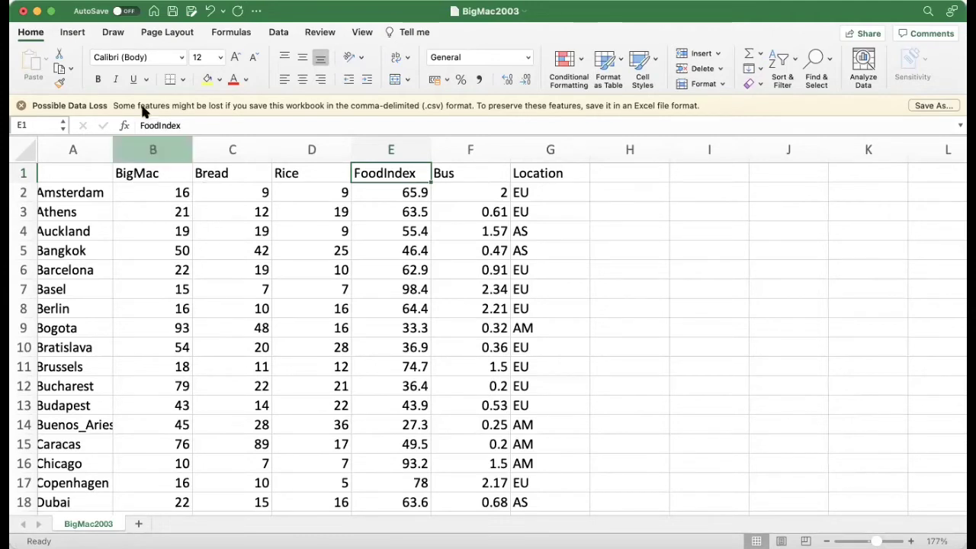
Step: Try to save the BigMac2003 workbook with the Save As command
click(86, 4)
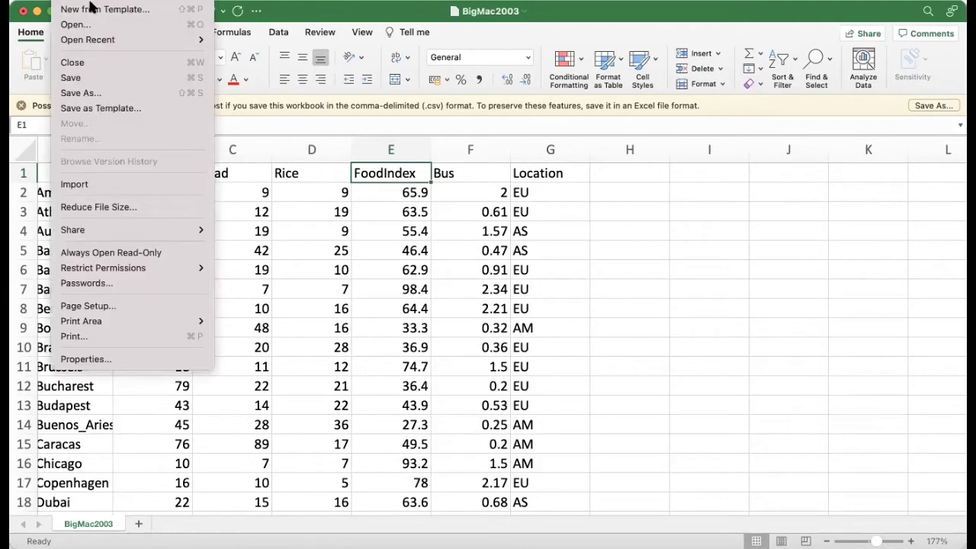
click(79, 92)
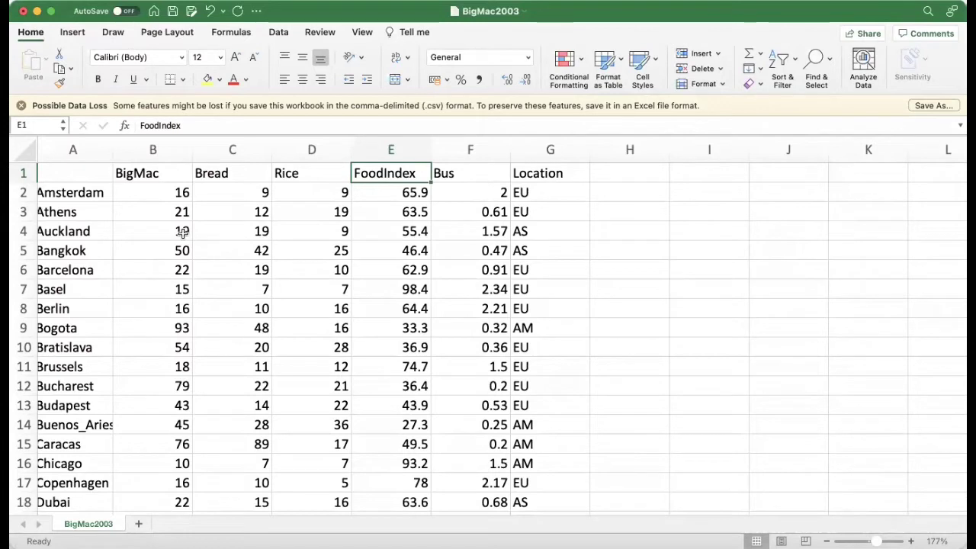
click(68, 1)
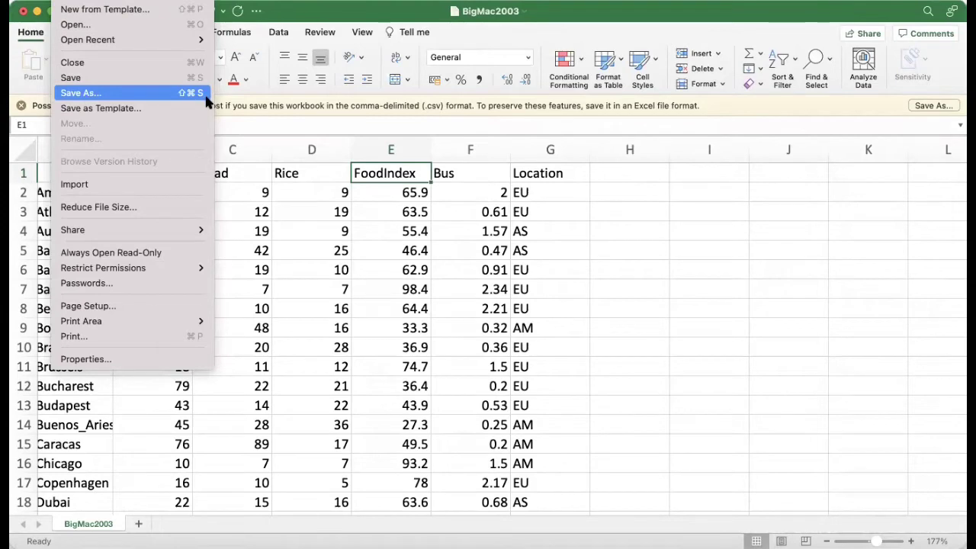
click(629, 220)
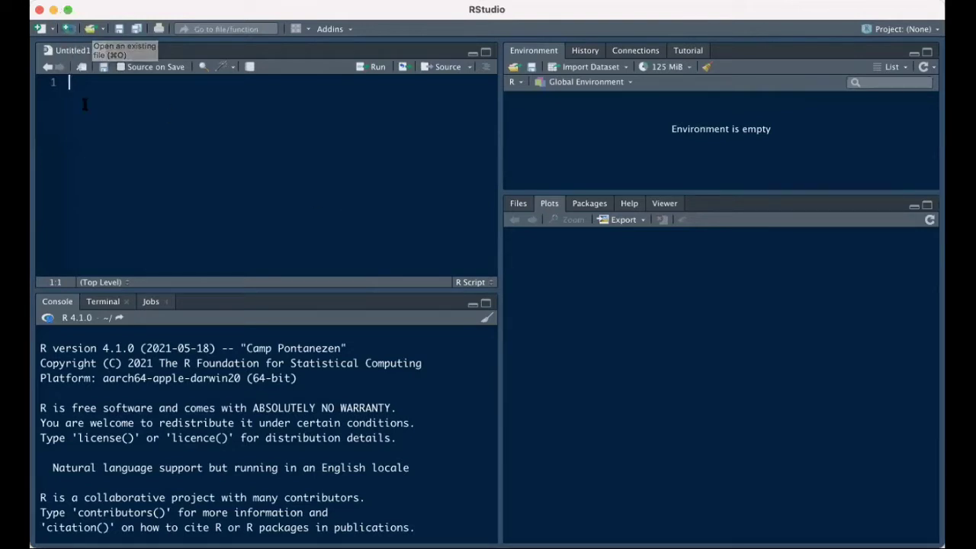
Step: Switch to RStudio and write read.csv(file = file.choose()) on the first line of the untitled script
text(read.)
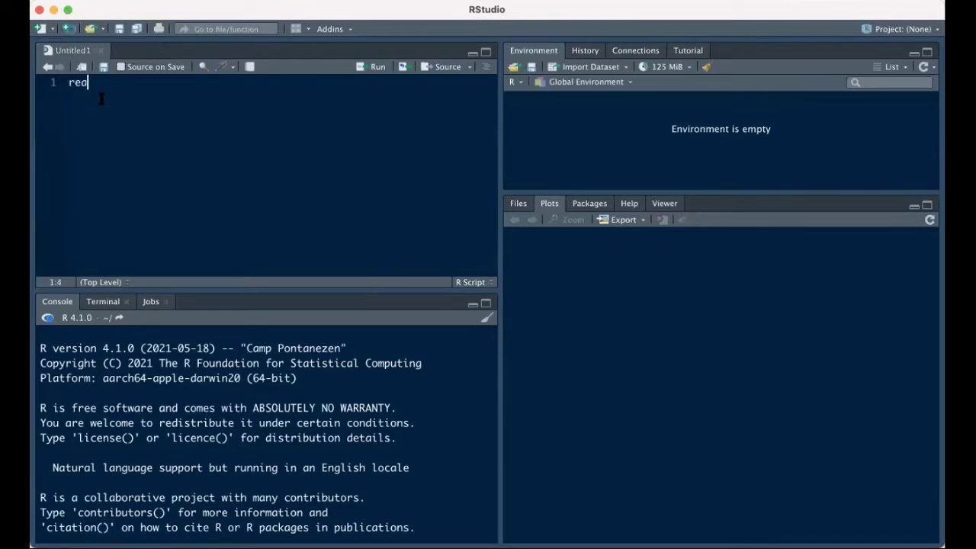
text(csv)
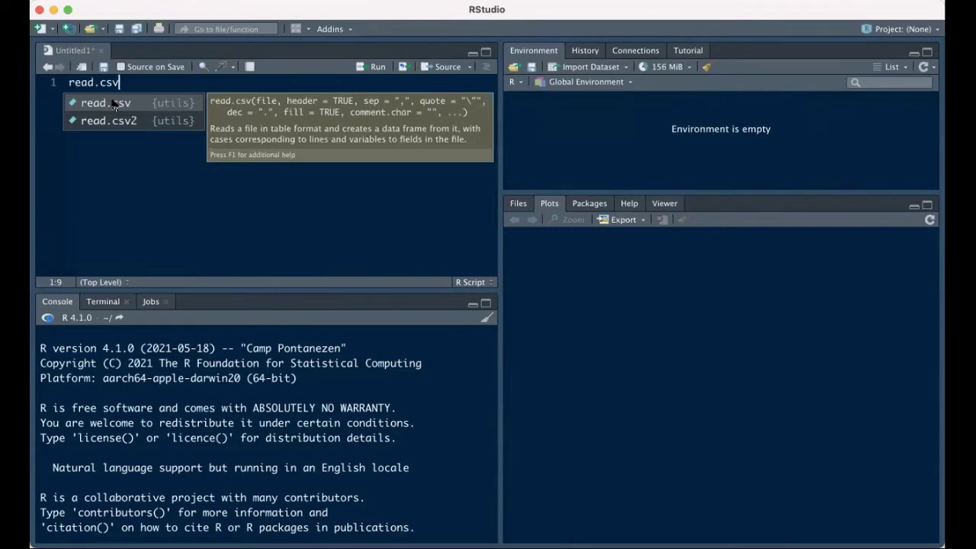
click(112, 103)
text(file)
text( = file.cho)
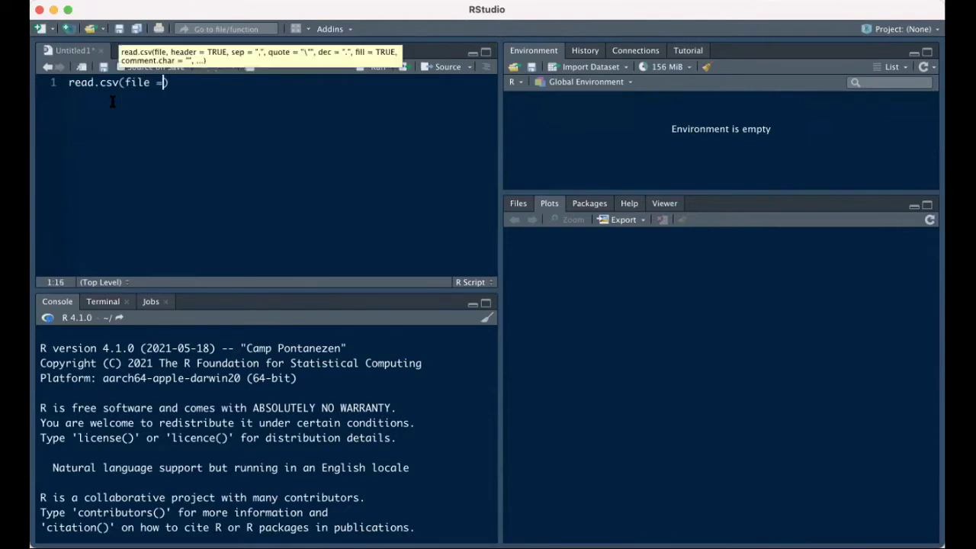
text(ose()
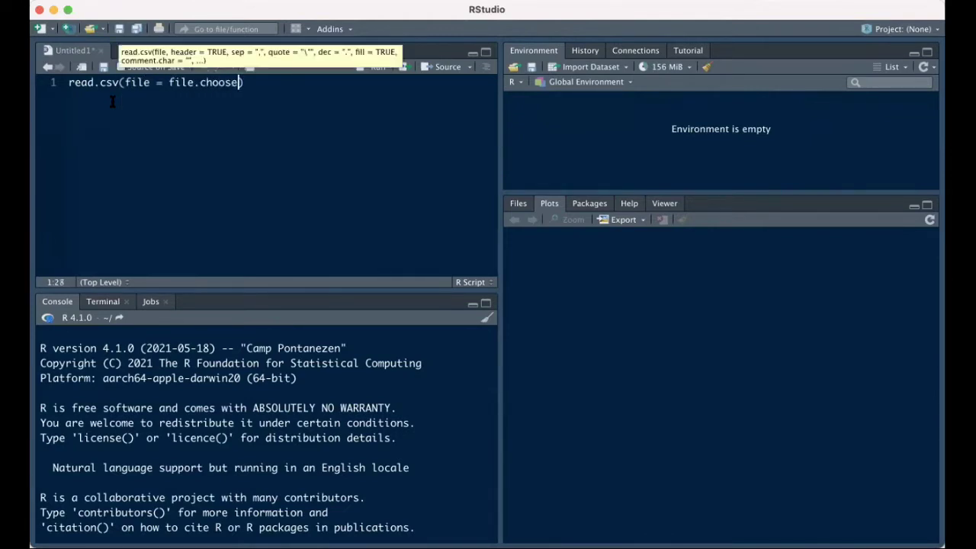
Step: Assign the read.csv call to an object named Example using the <- operator
click(264, 84)
drag(265, 84, 69, 82)
click(65, 83)
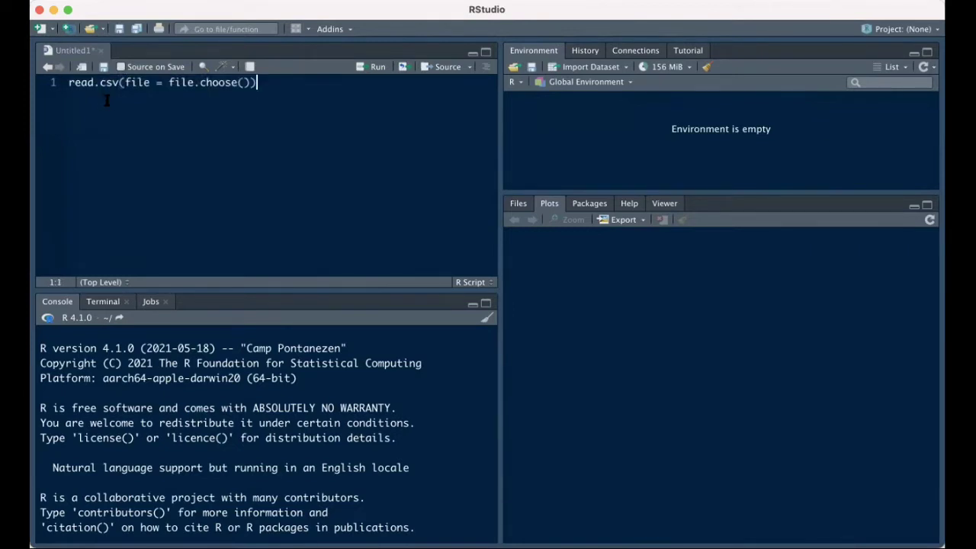
drag(67, 82, 288, 83)
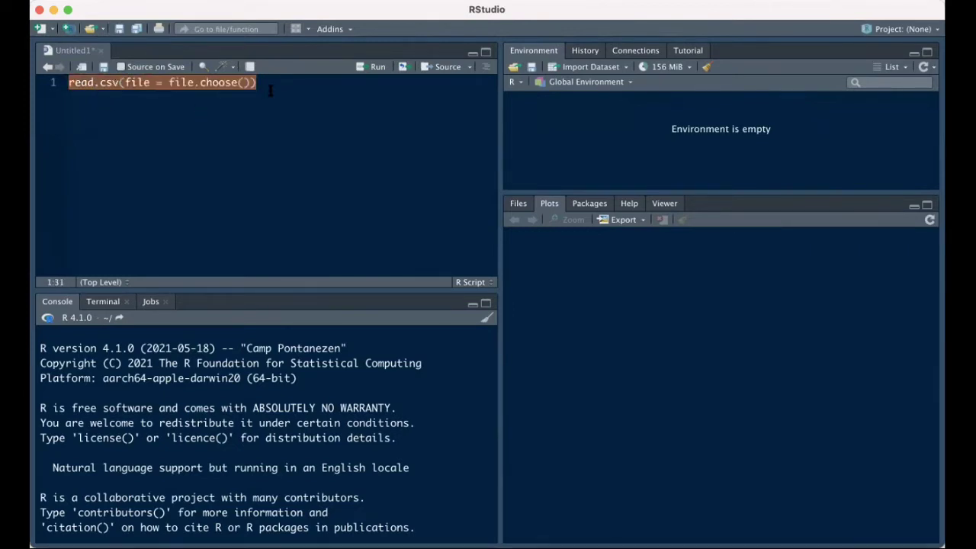
click(69, 82)
text(<-)
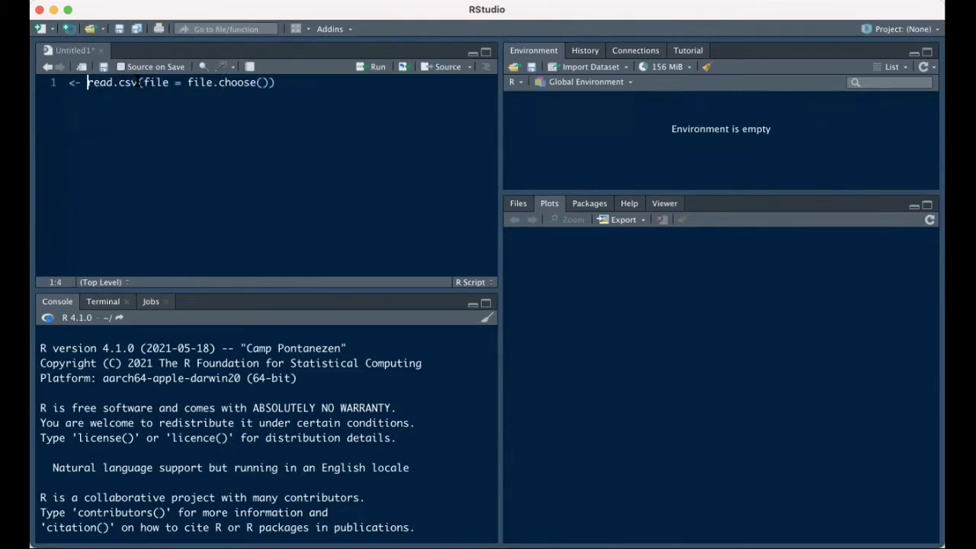
key(Home)
text(Example)
key(End)
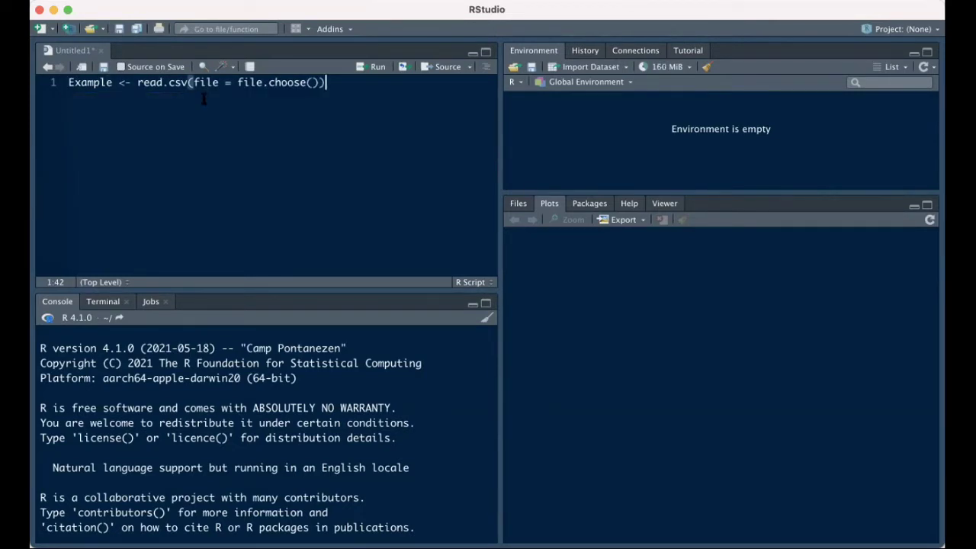
Step: Run the Example import line and load BigMac2003.csv from the Desktop folder
key(alt+shift+Left)
key(alt+shift+Left)
key(alt+shift+Left)
key(alt+shift+Left)
key(alt+shift+Left)
key(alt+shift+Left)
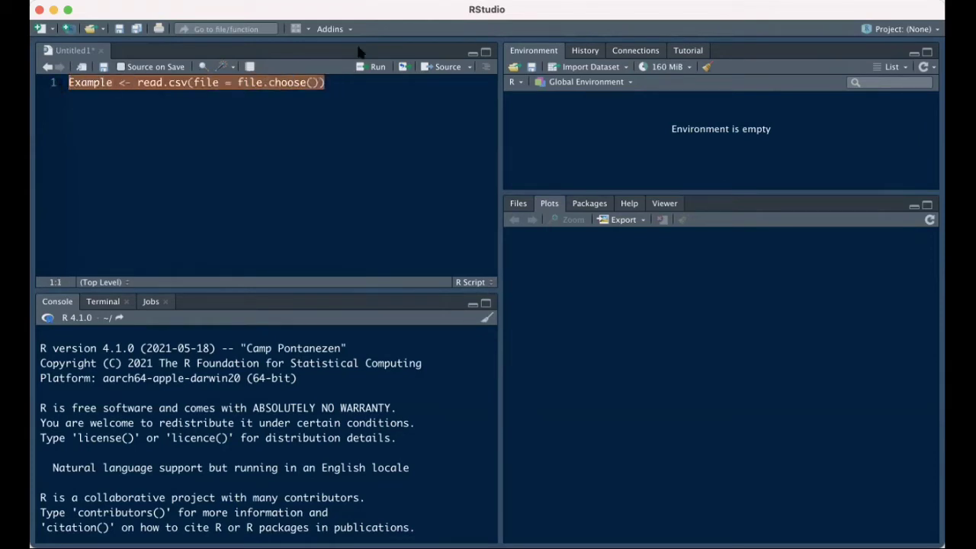
drag(334, 83, 68, 82)
click(370, 67)
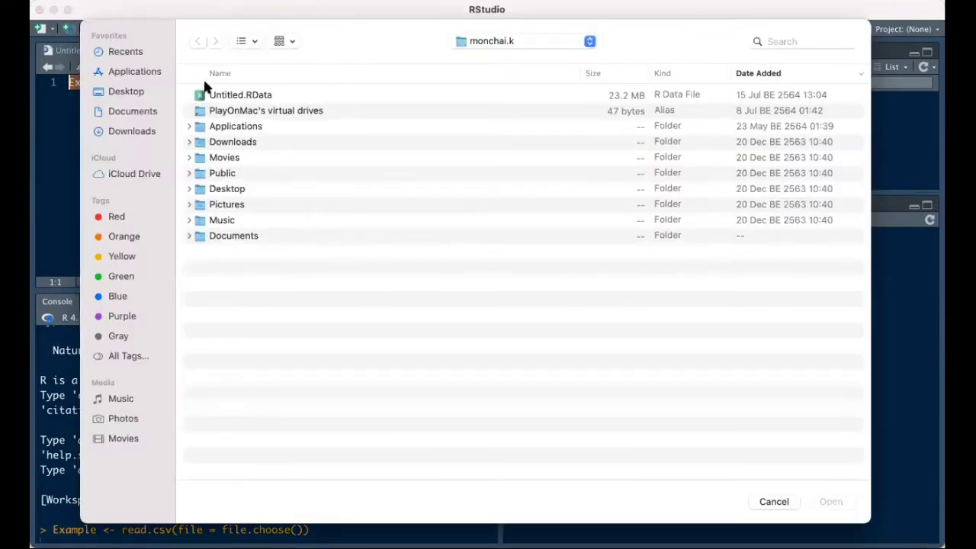
click(120, 92)
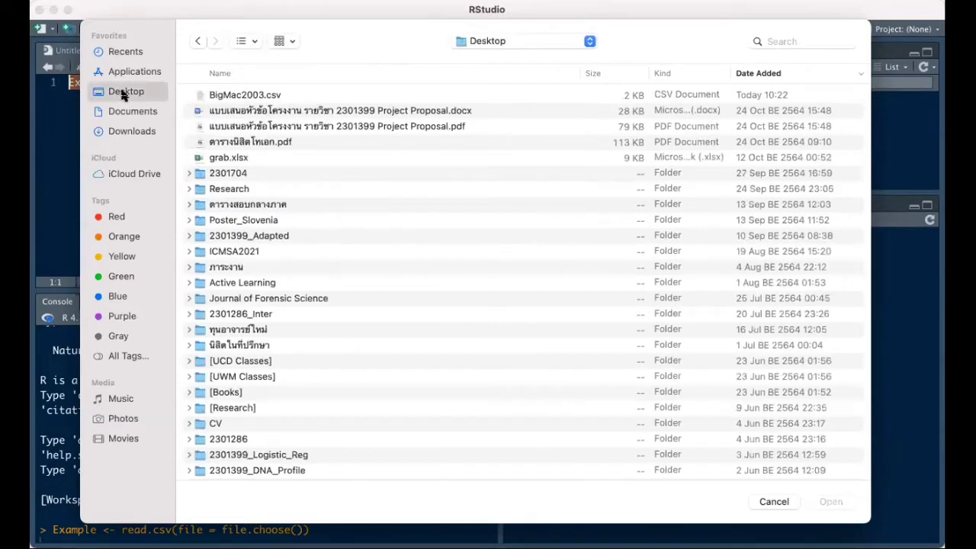
click(244, 95)
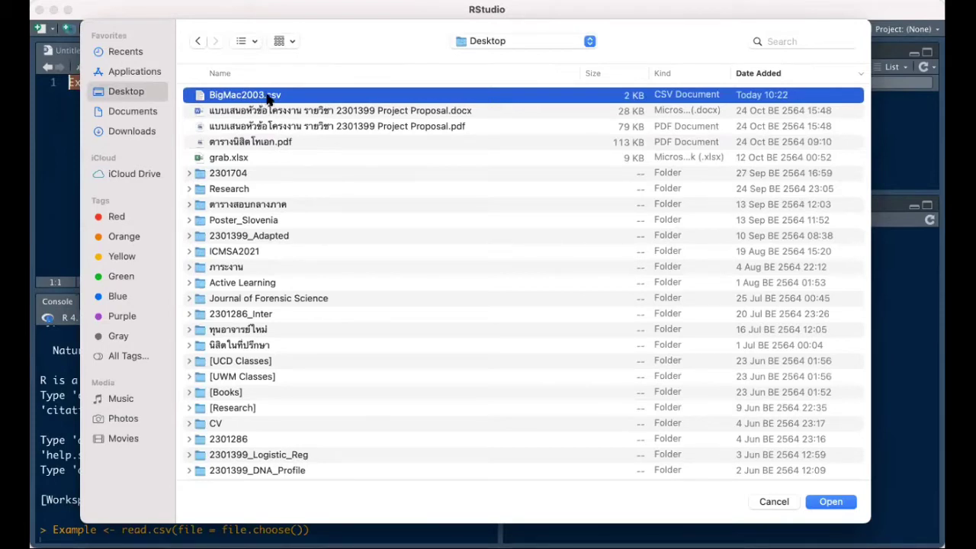
double_click(259, 100)
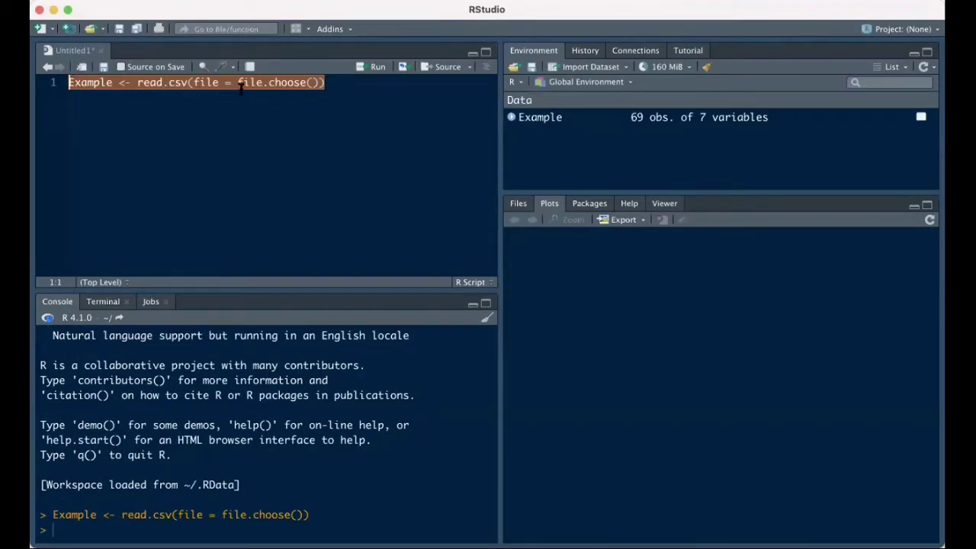
Step: View the Example data frame as a table, check its rows and columns from first to last, and close it
click(310, 83)
drag(325, 82, 68, 83)
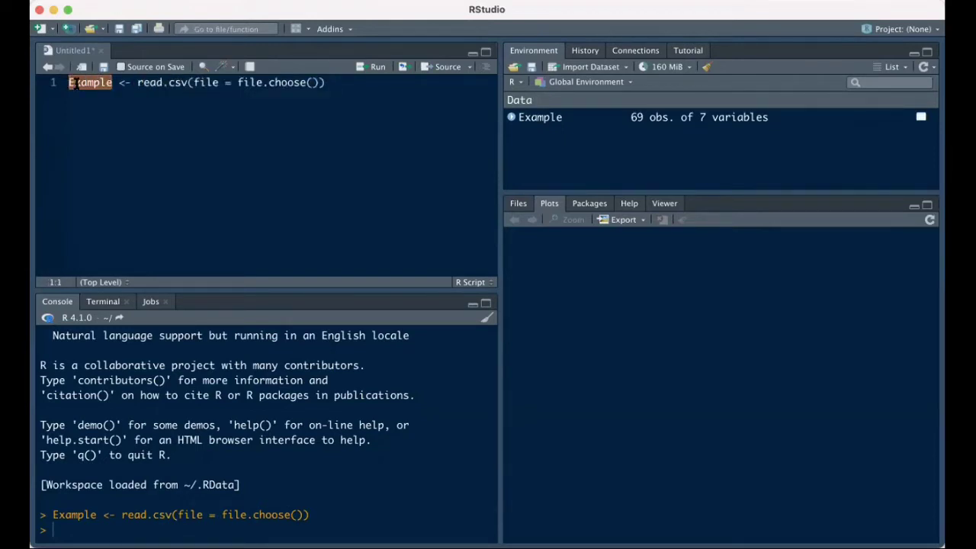
click(325, 85)
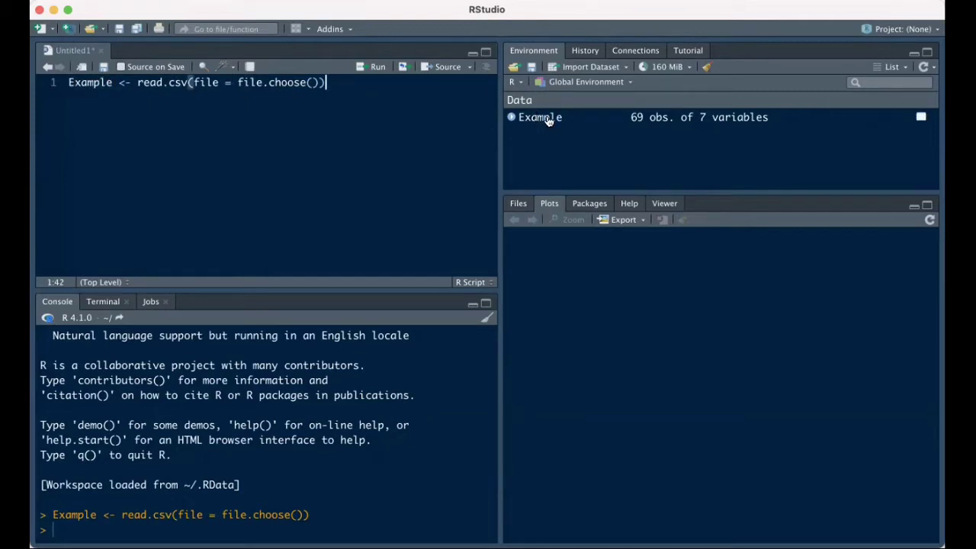
mouse_move(548, 121)
click(530, 122)
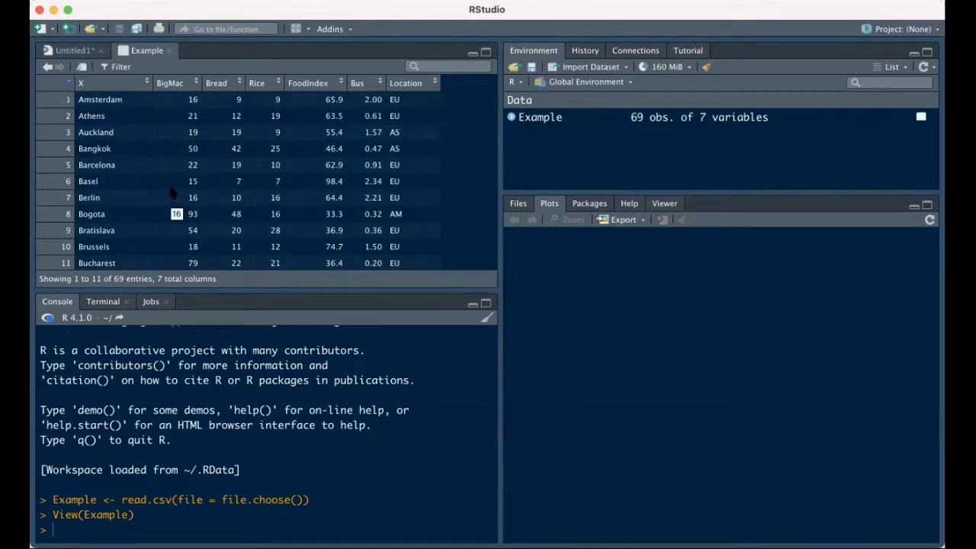
scroll(235, 243, down, 20)
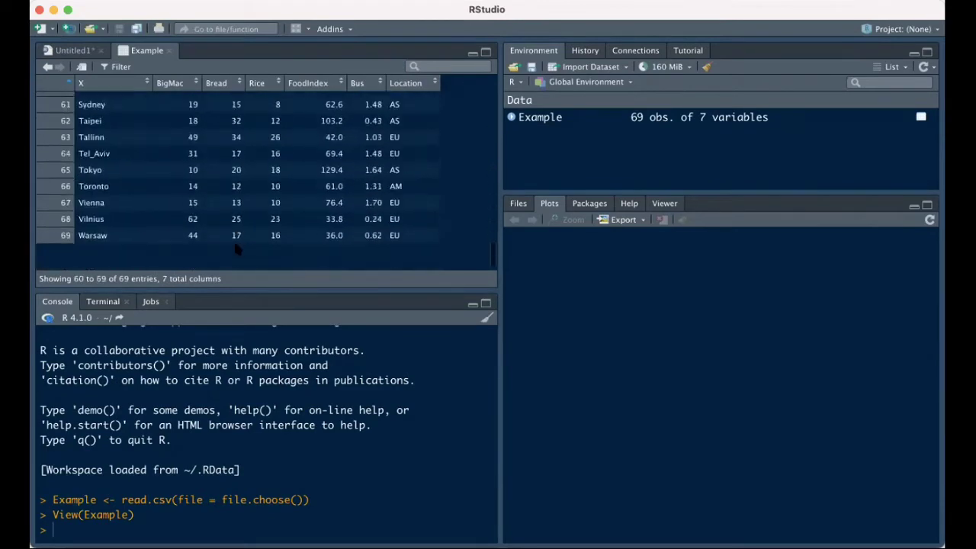
scroll(96, 243, up, 20)
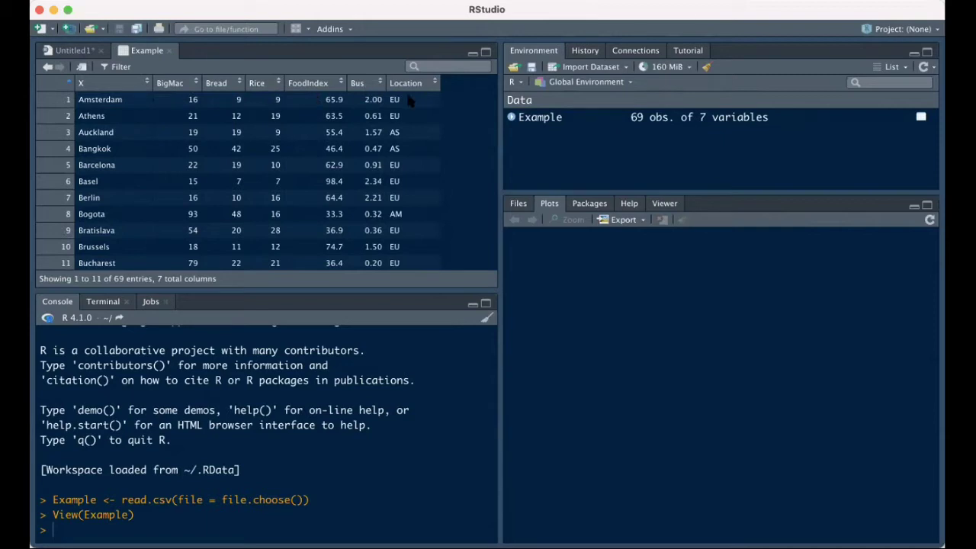
click(170, 51)
Step: Add head(Example) as the second line of the script and run it
key(Return)
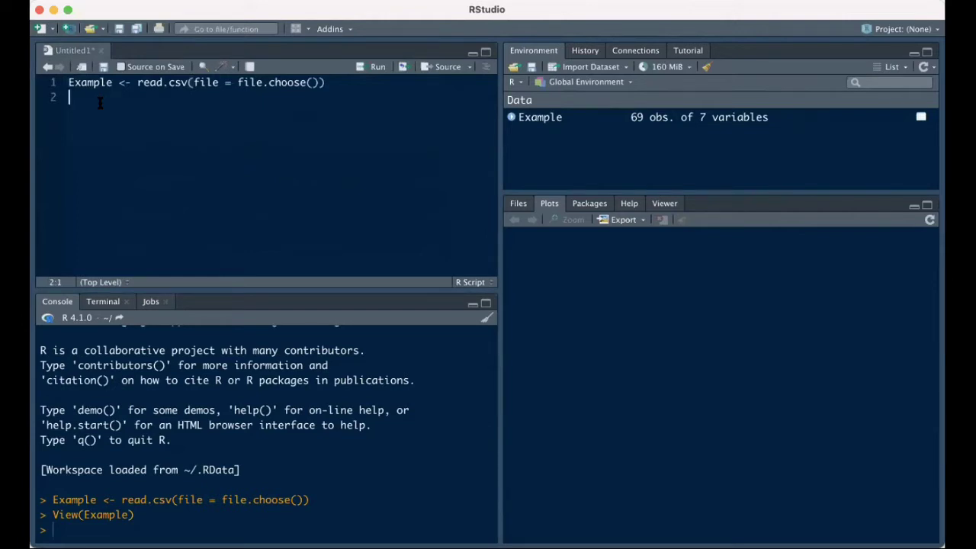
text(head)
text(()
text(Example))
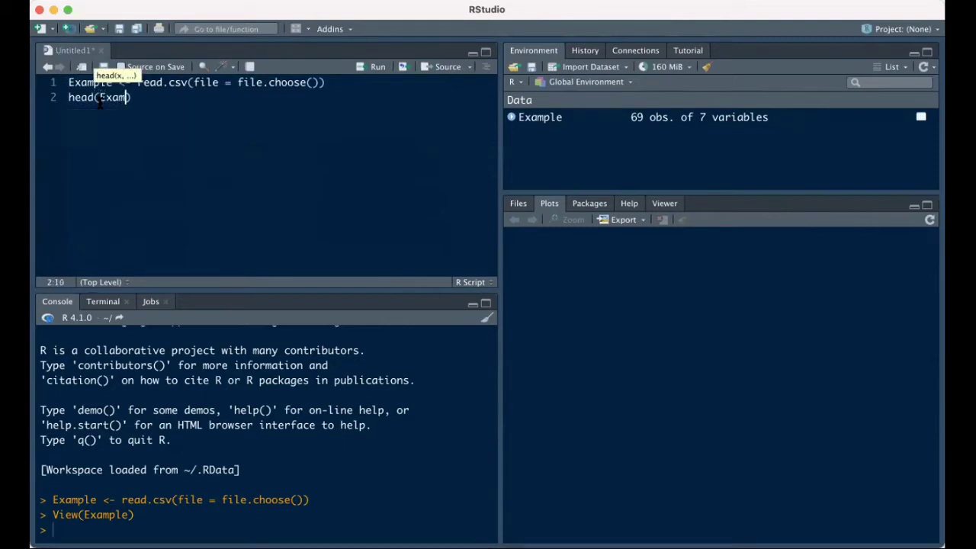
key(super+Return)
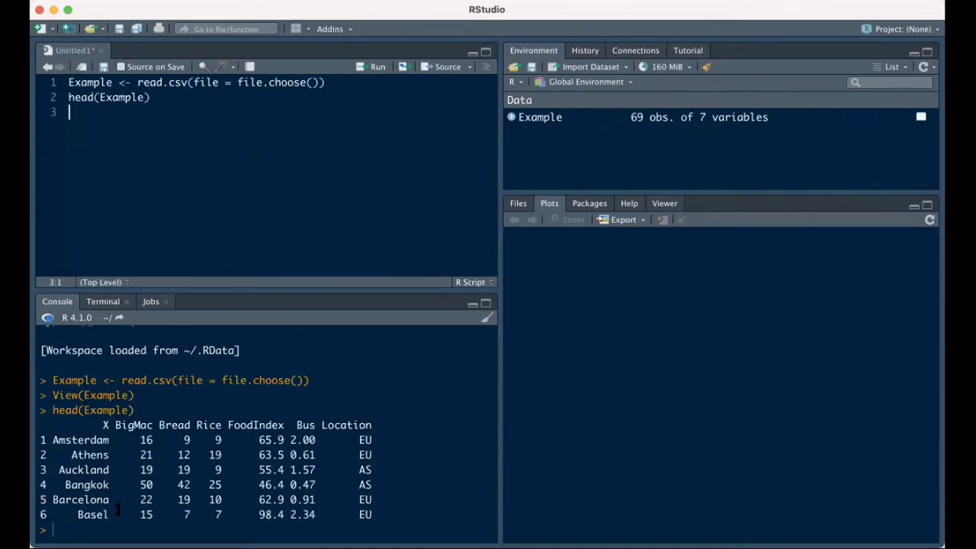
Step: Examine the head(Example) output in the console, including the values and the BigMac column heading
drag(140, 440, 365, 515)
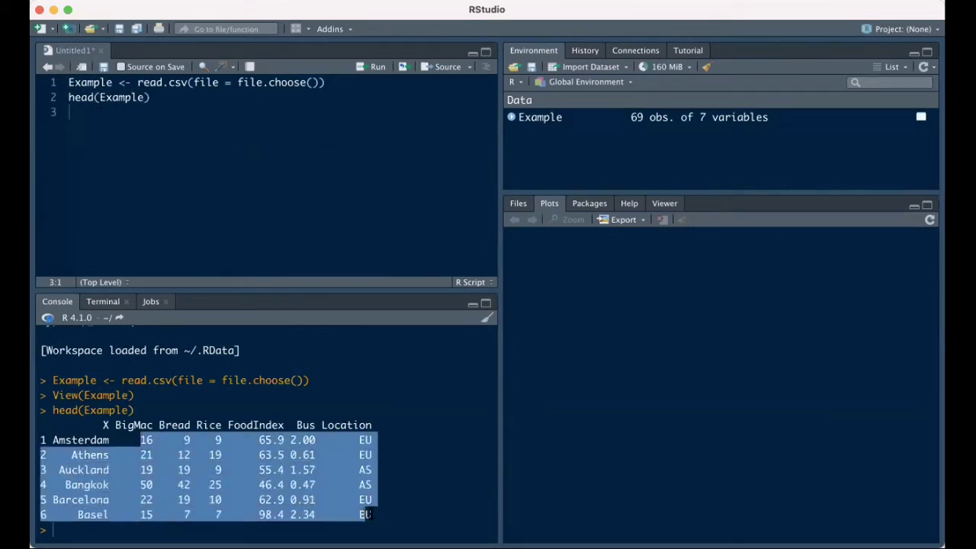
click(132, 428)
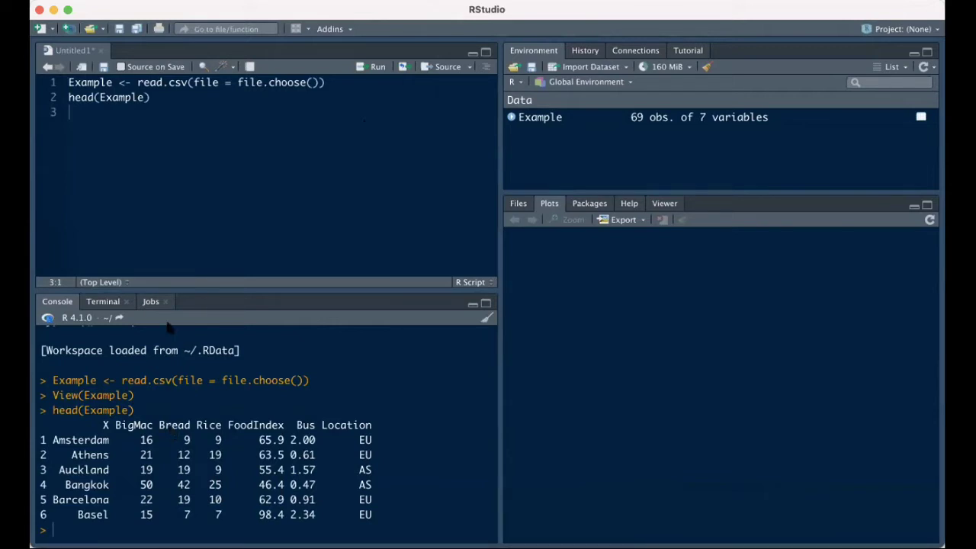
click(98, 115)
drag(115, 425, 153, 425)
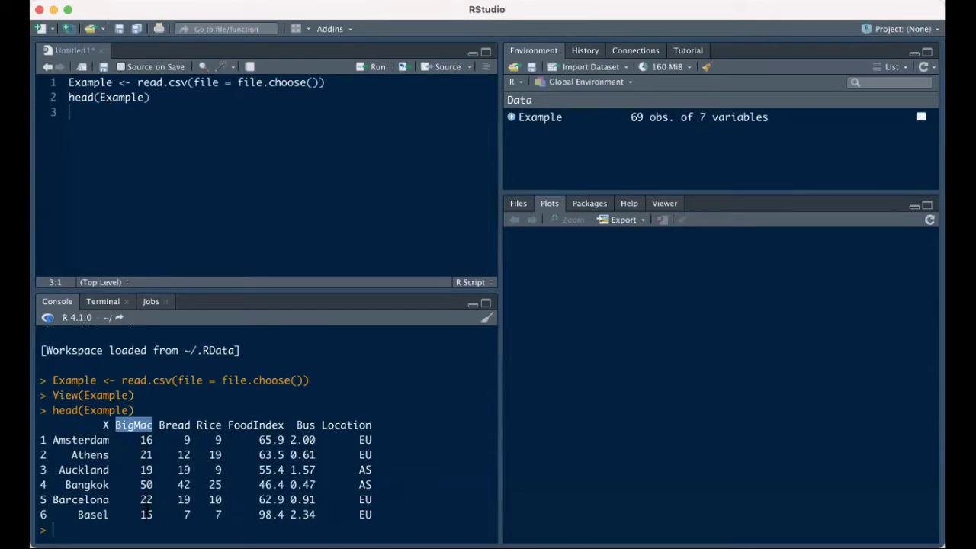
click(99, 113)
text(su)
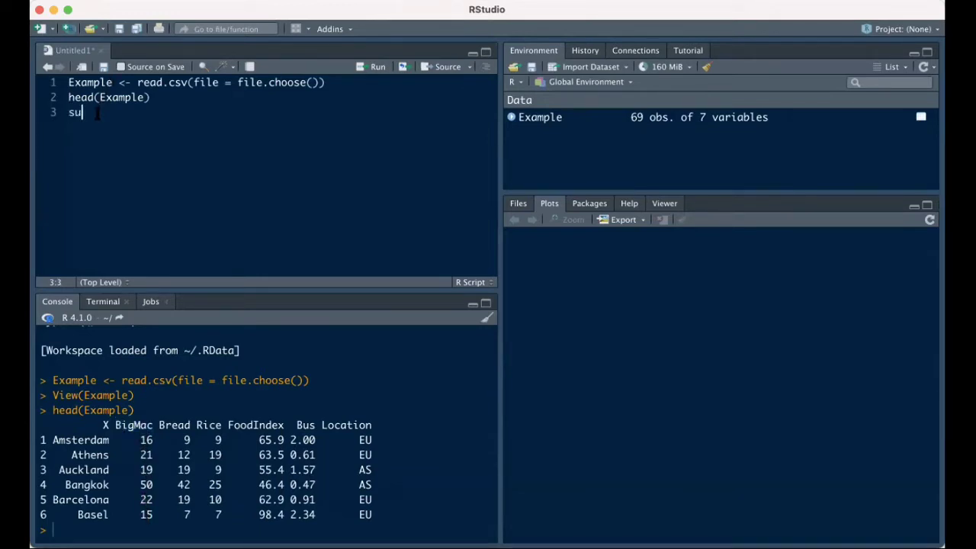
text(mmary)
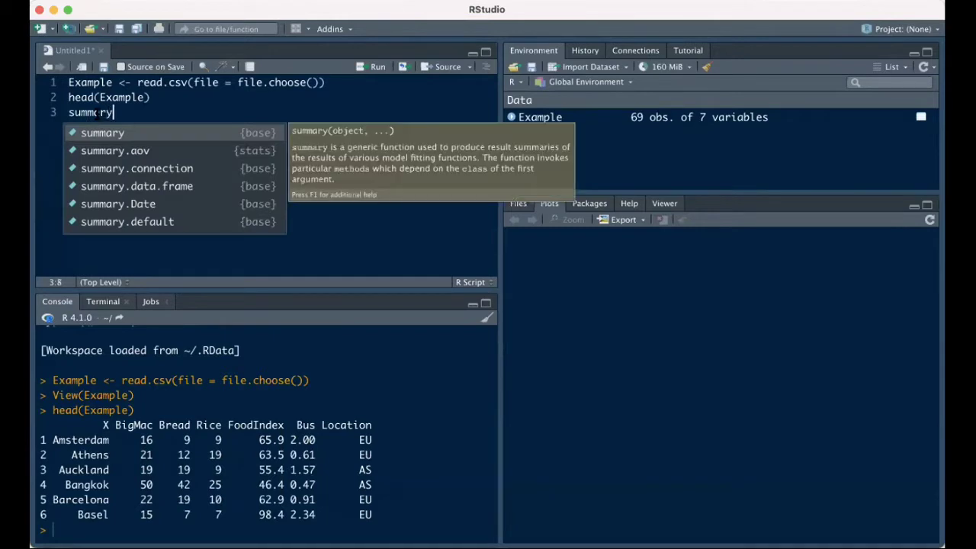
key(BackSpace)
key(BackSpace)
key(BackSpace)
key(BackSpace)
key(BackSpace)
key(BackSpace)
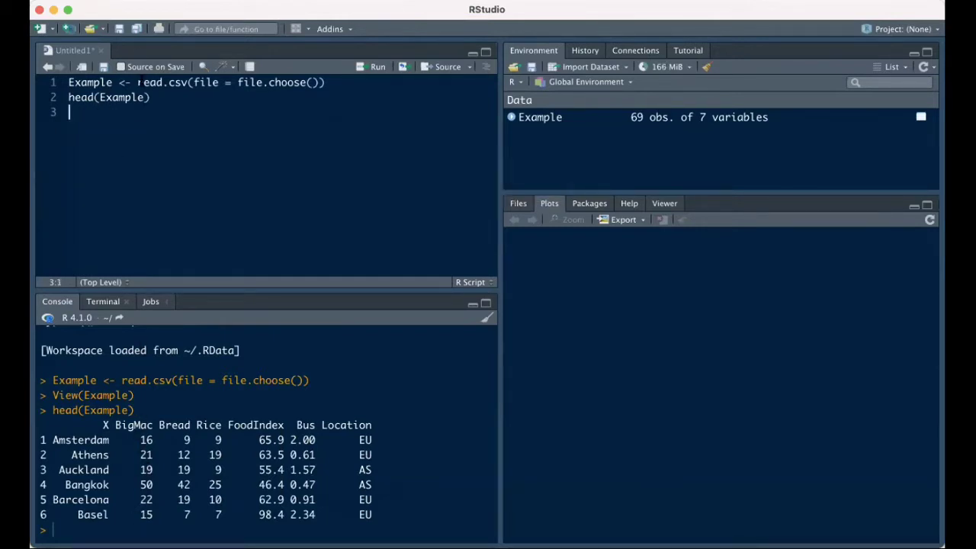
Step: Add Example$BigMac as the third line of the script and run it to print the column
drag(144, 97, 100, 97)
key(super+c)
click(90, 119)
key(super+v)
text($)
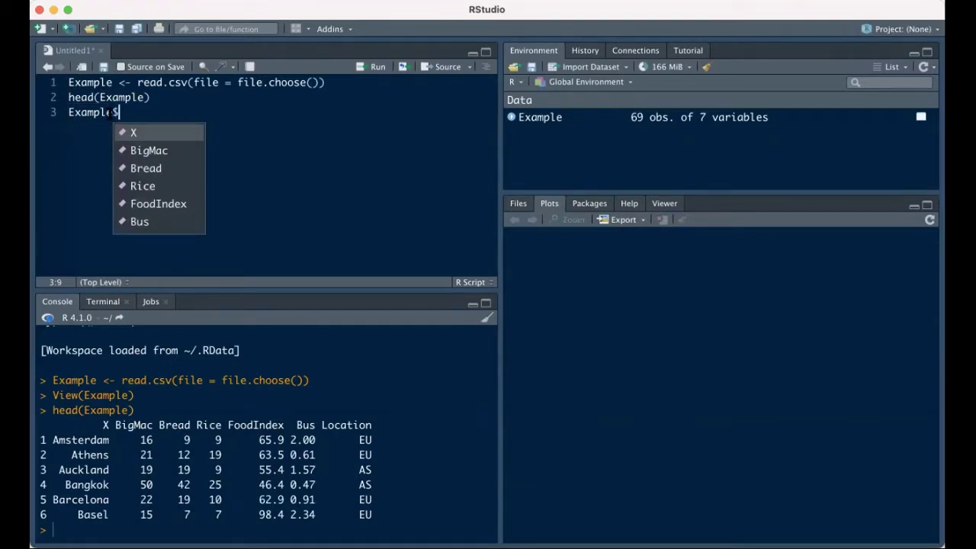
click(152, 150)
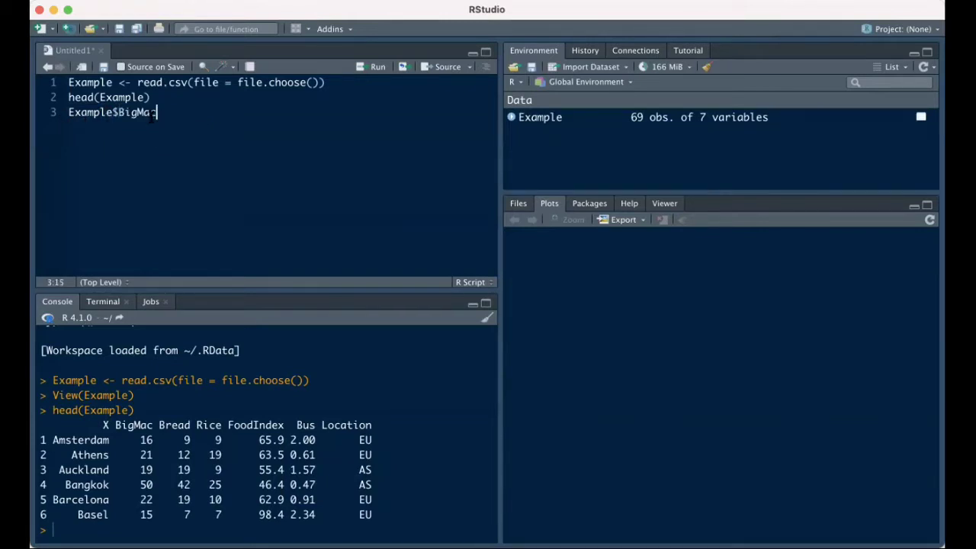
drag(67, 112, 157, 112)
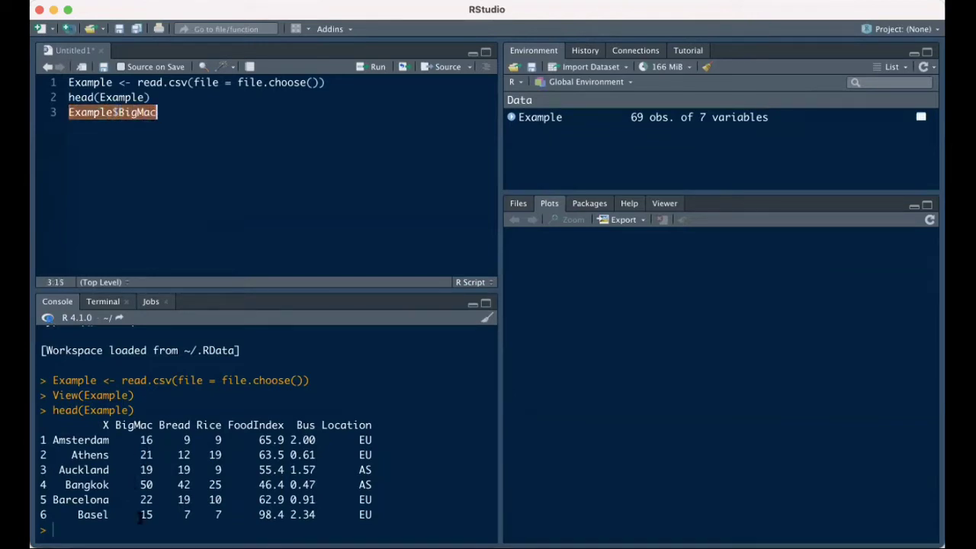
drag(158, 112, 68, 112)
click(374, 67)
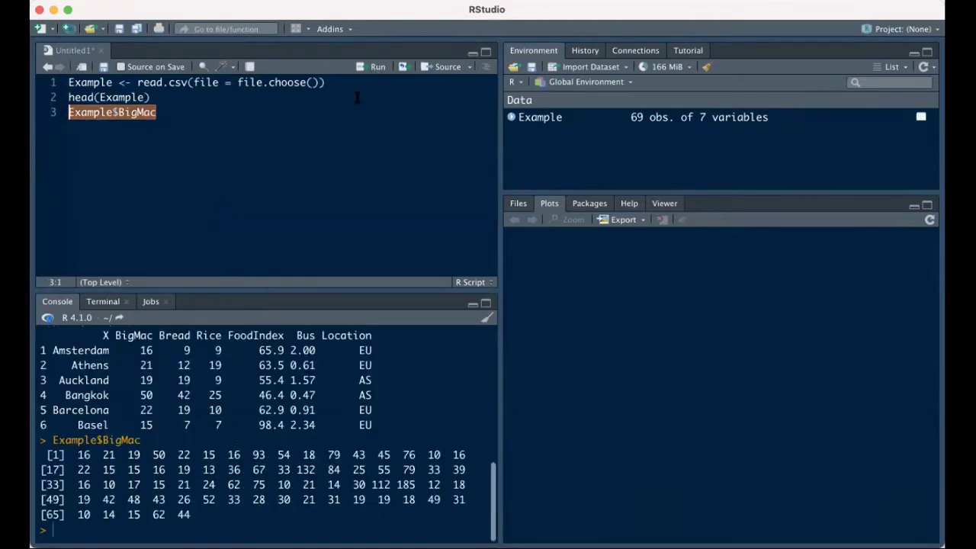
Step: Add summary(Example$BigMac) as the fourth line of the script and run it
drag(77, 454, 195, 509)
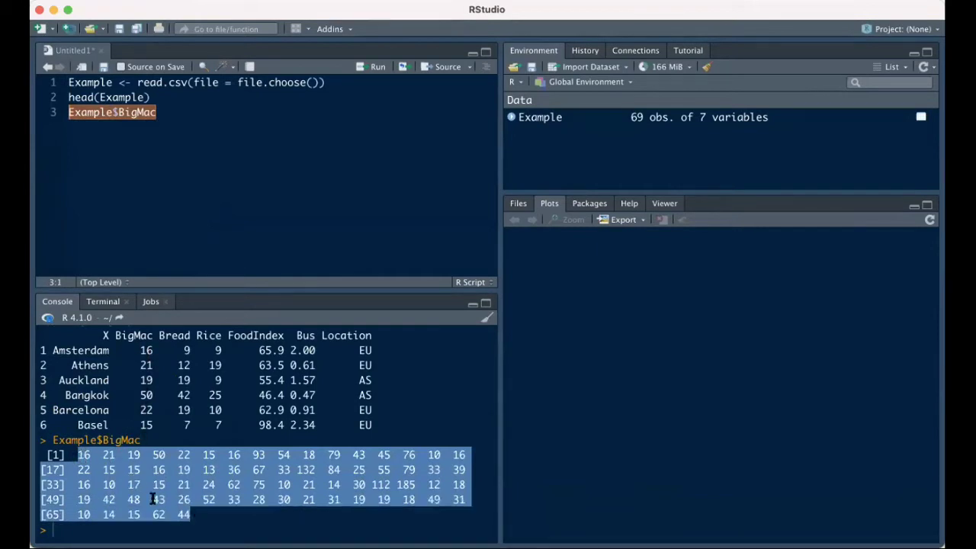
click(85, 130)
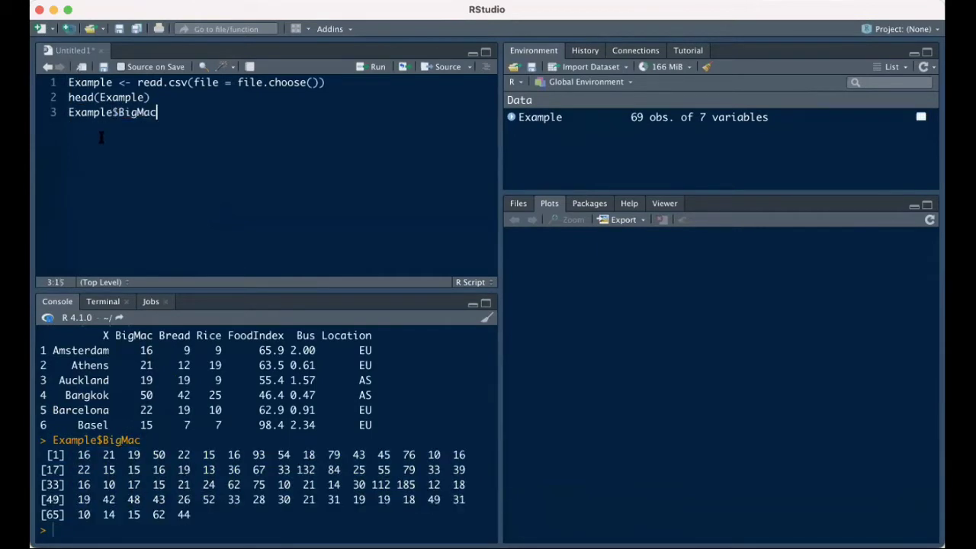
key(Return)
text(summa)
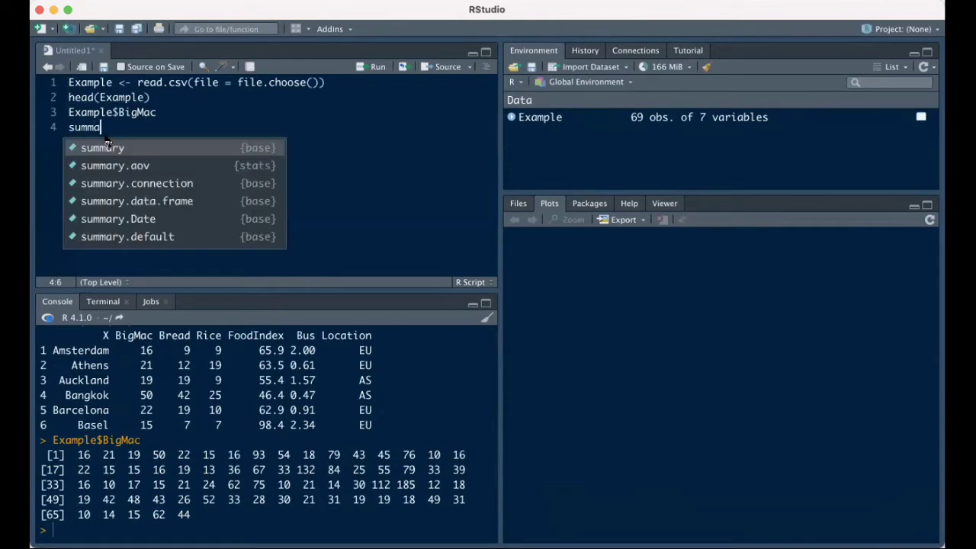
text(ry(Ex)
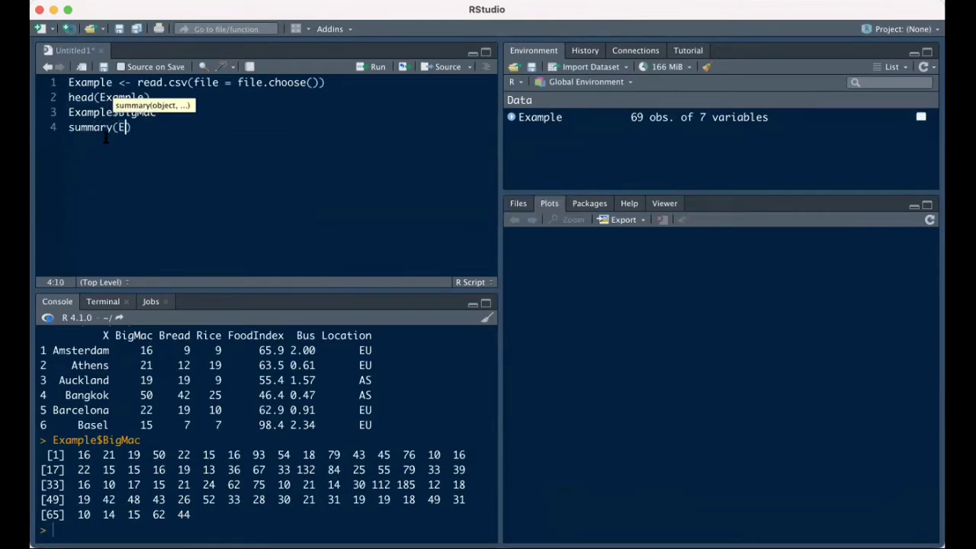
drag(157, 112, 35, 113)
key(ctrl+c)
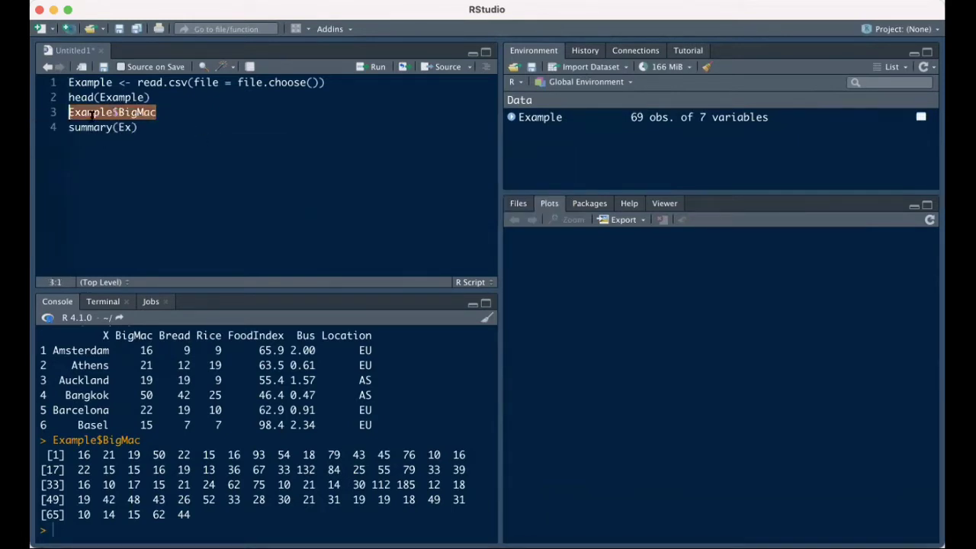
click(131, 127)
key(BackSpace)
key(BackSpace)
key(ctrl+v)
click(241, 127)
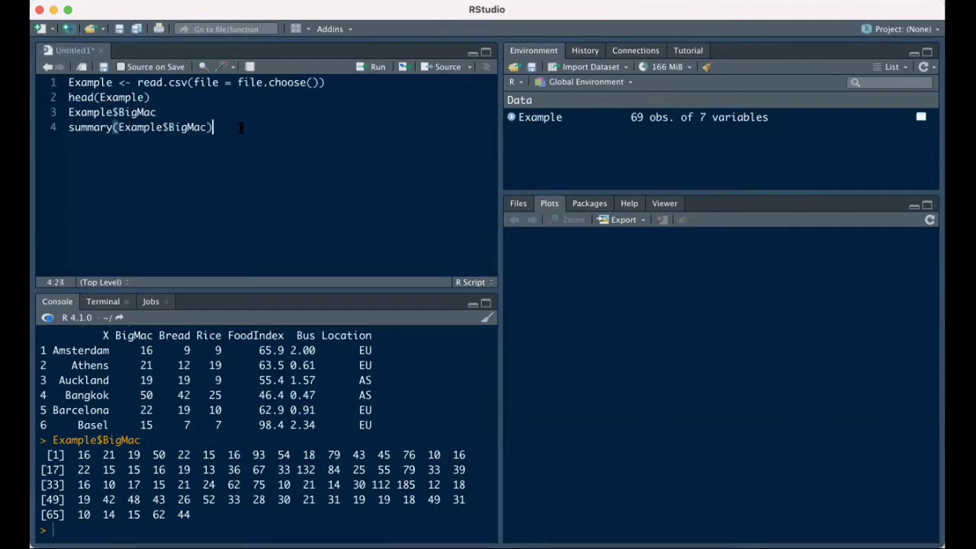
key(ctrl+Return)
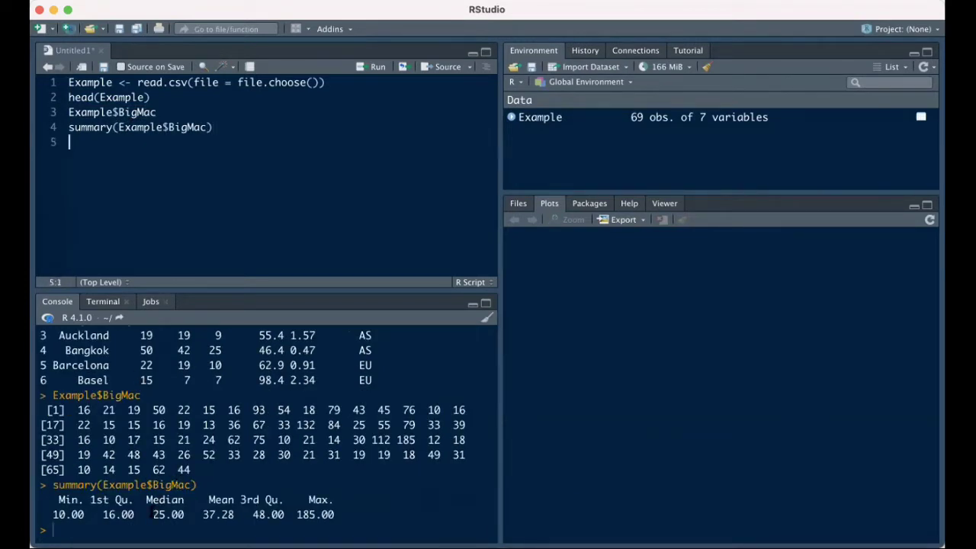
Step: Examine the mean, maximum and minimum of BigMac in the summary output in the console
drag(203, 515, 232, 516)
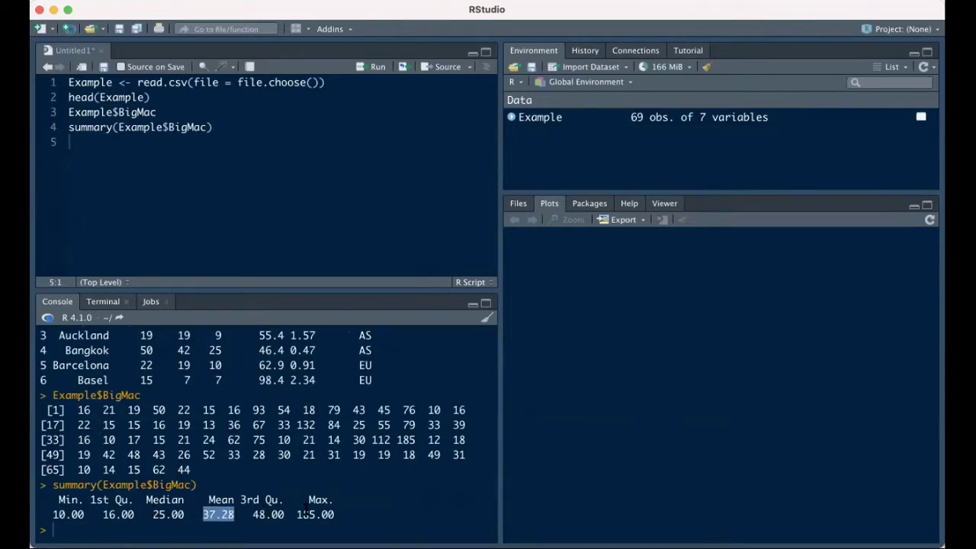
drag(297, 514, 334, 516)
drag(52, 515, 94, 515)
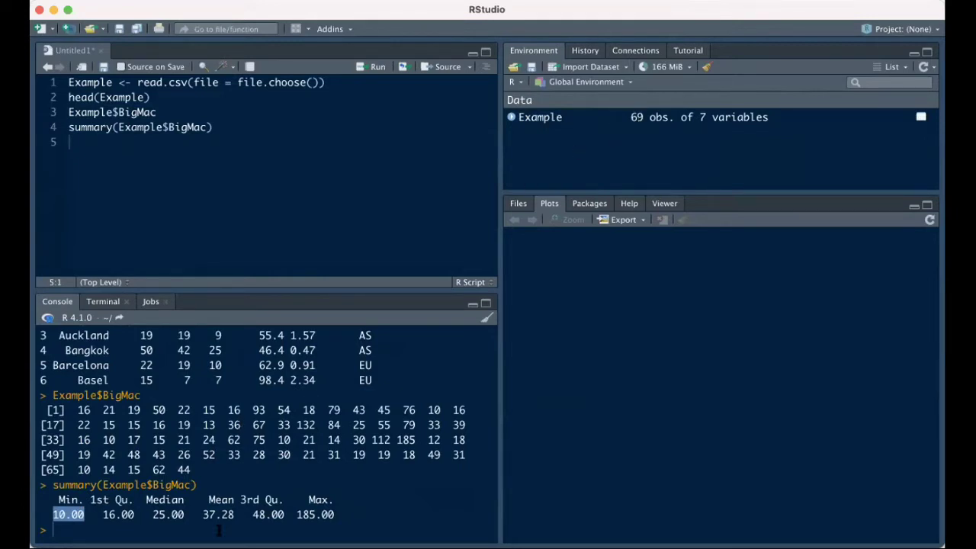
drag(203, 514, 231, 515)
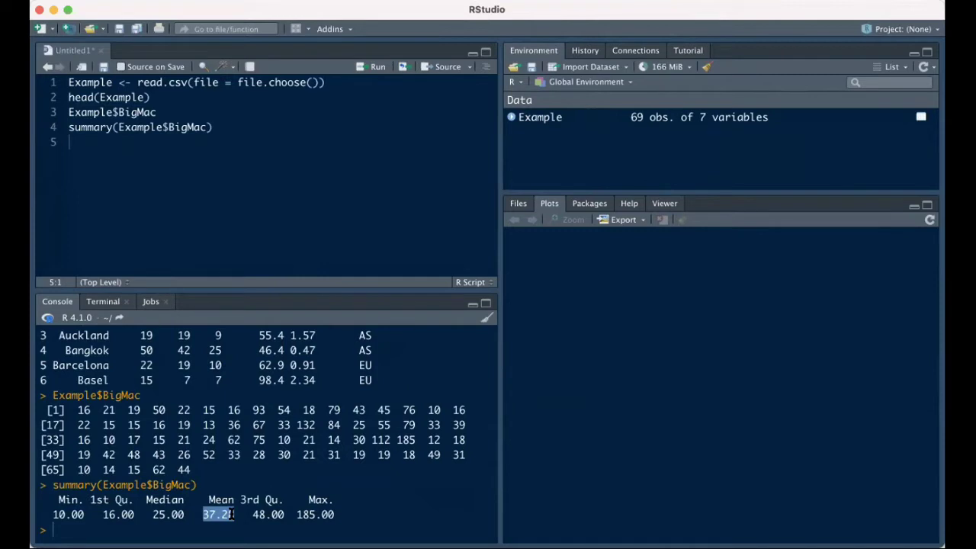
click(55, 515)
drag(54, 514, 83, 515)
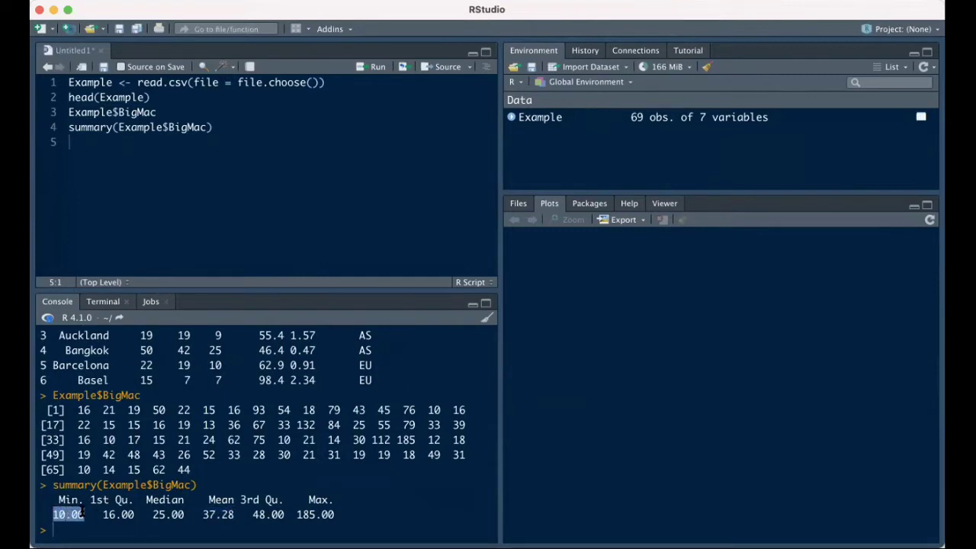
drag(297, 515, 337, 515)
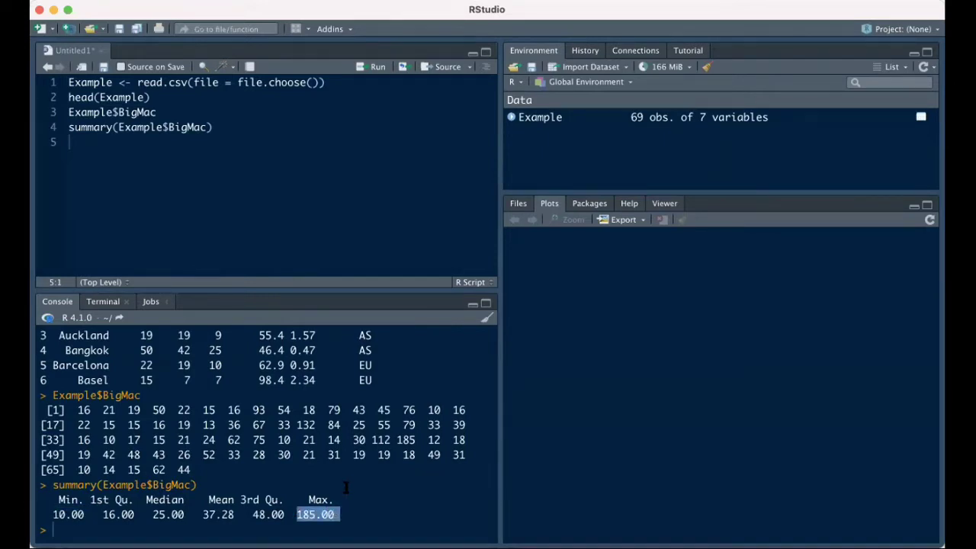
Step: Add hist(Example$BigMac) as the fifth line of the script and run it to plot the histogram
click(99, 140)
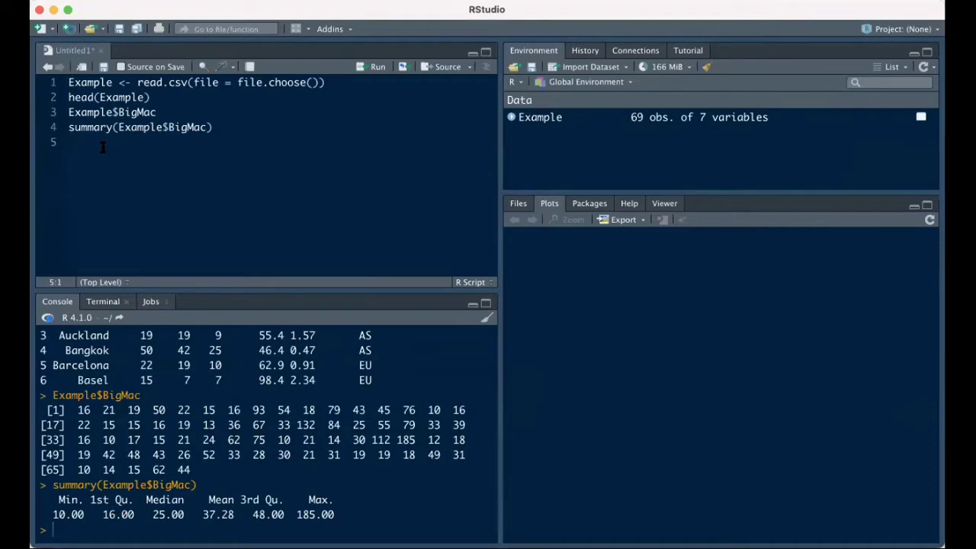
text(hist)
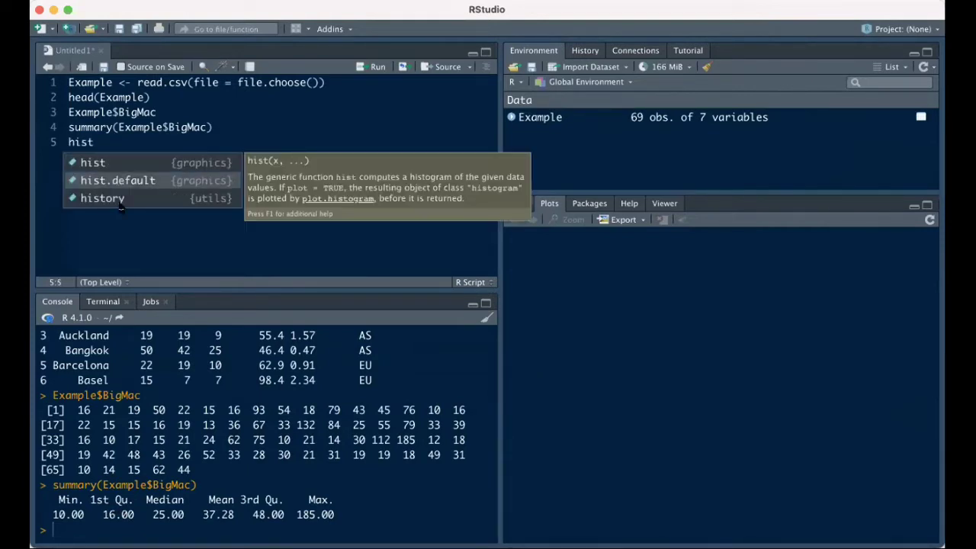
text(()
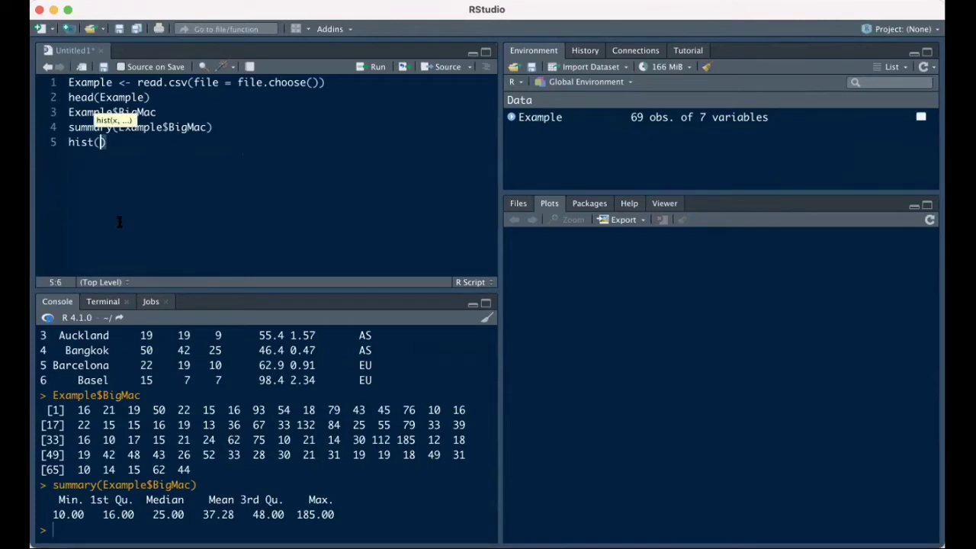
mouse_move(208, 128)
mouse_down()
mouse_move(116, 128)
mouse_move(206, 128)
mouse_up()
click(116, 127)
key(ctrl+c)
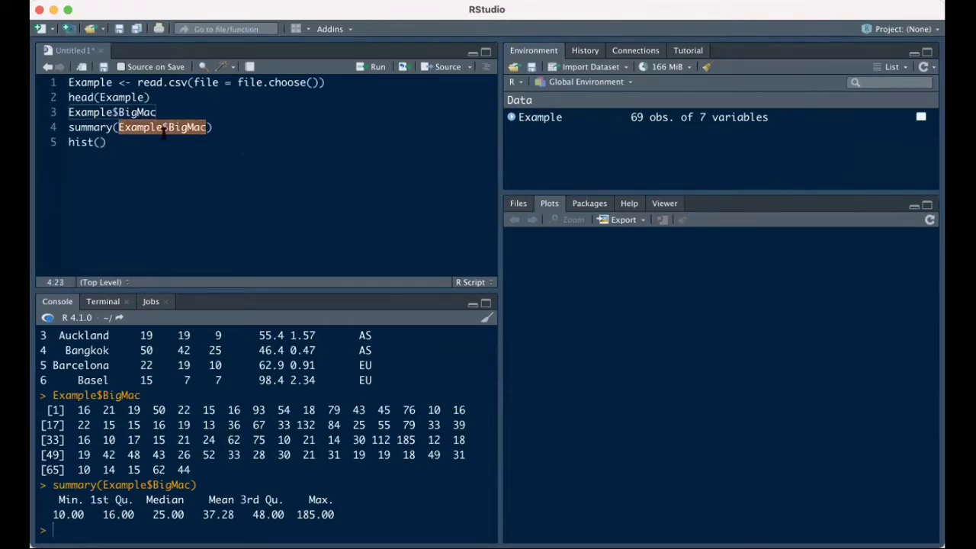
click(98, 142)
key(ctrl+v)
click(226, 142)
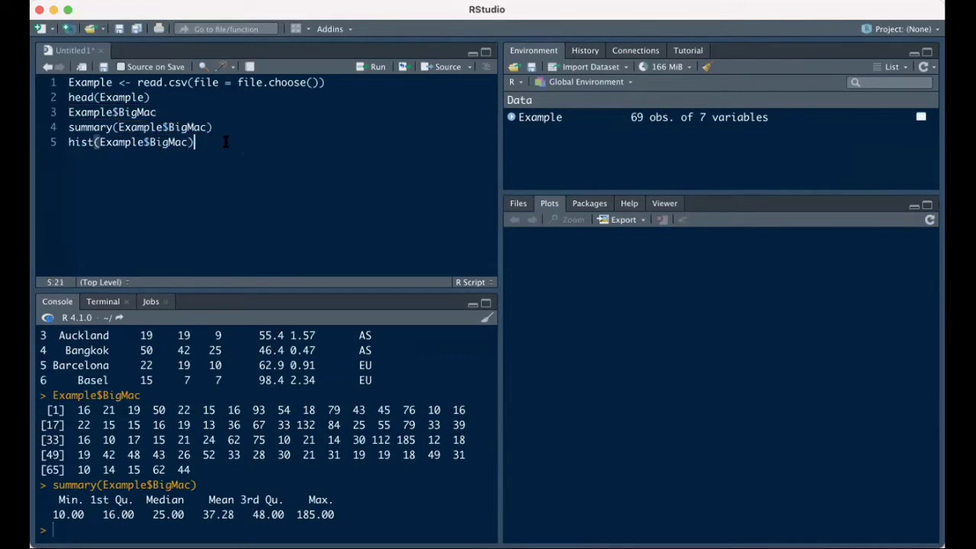
key(ctrl+Return)
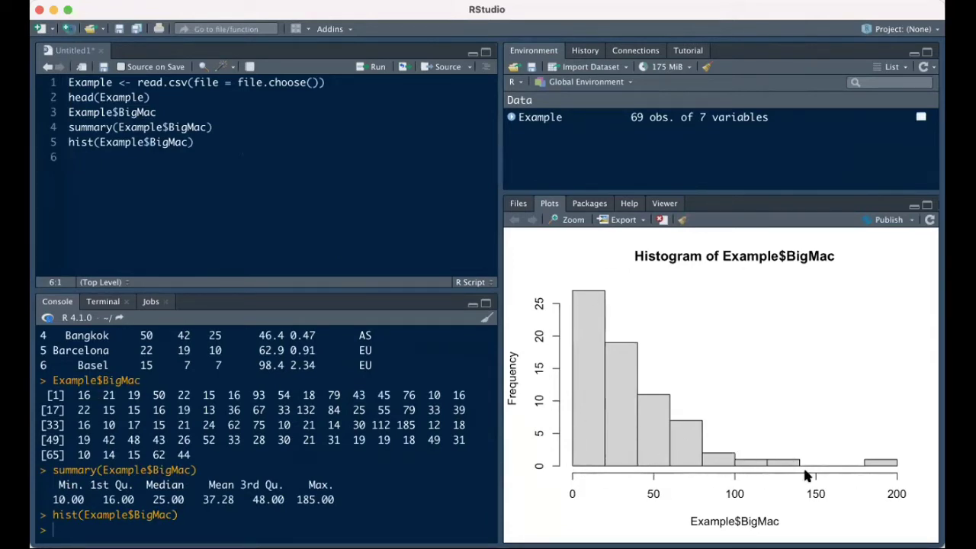
Step: Duplicate the hist line as line six, add the argument col = "blue" to the copy, and run it
drag(198, 143, 55, 156)
click(70, 157)
drag(200, 143, 54, 142)
key(super+c)
click(80, 157)
key(super+v)
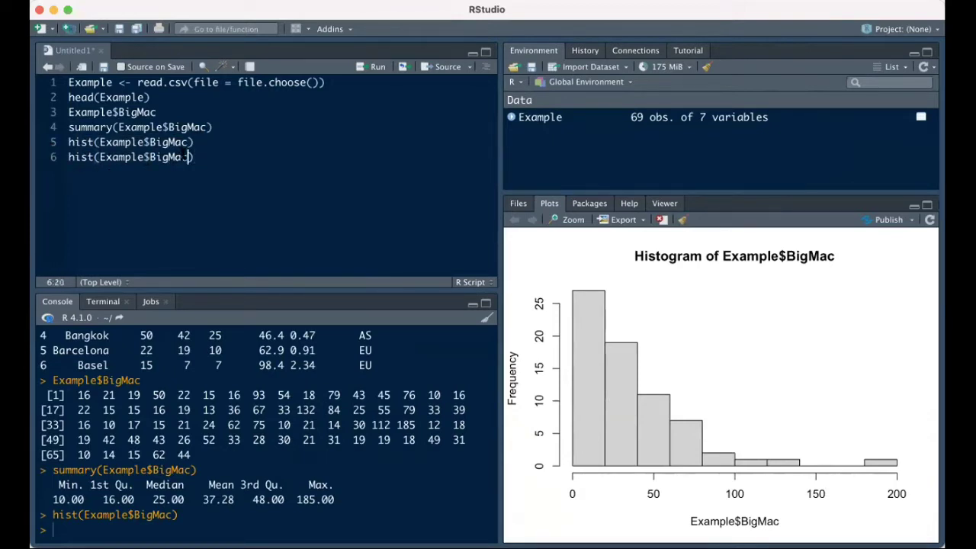
text(, col = ")
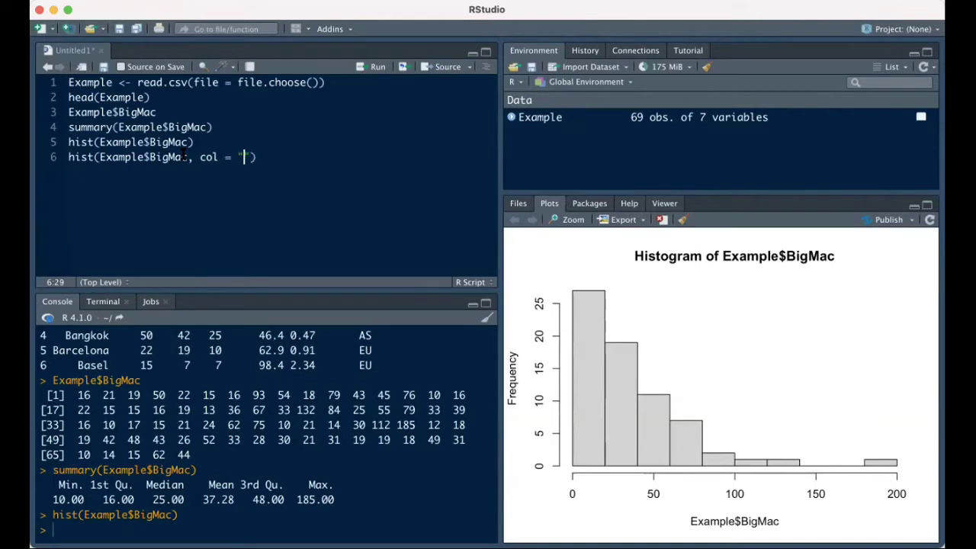
double_click(204, 157)
click(190, 158)
text(blue)
key(super+Return)
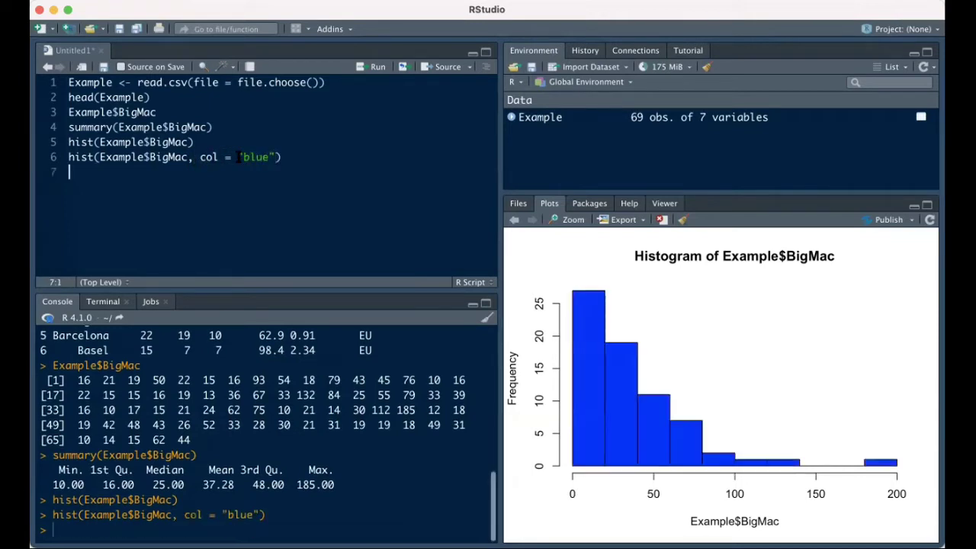
Step: Add the title argument main = "BigMac Distribution" to the blue histogram's call and run it
click(275, 156)
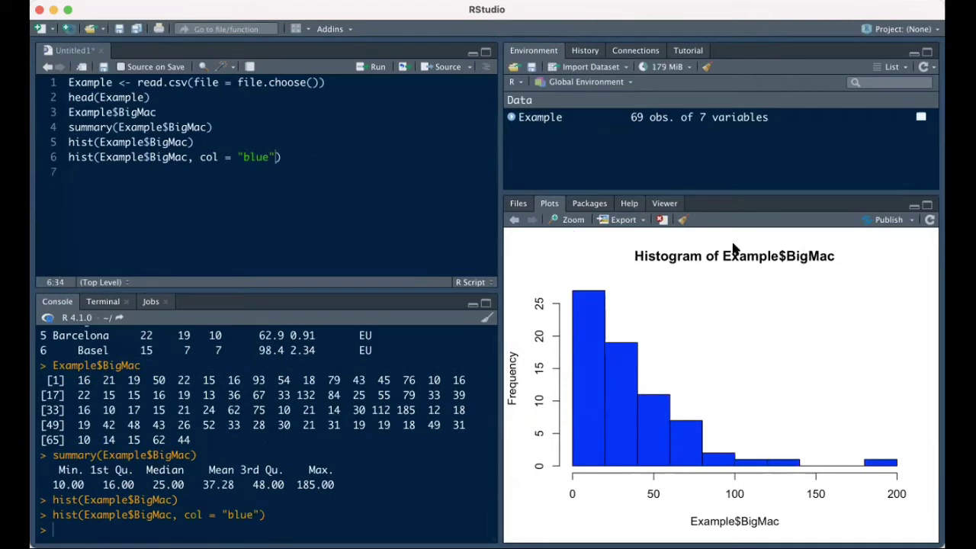
click(269, 155)
text(, main = )
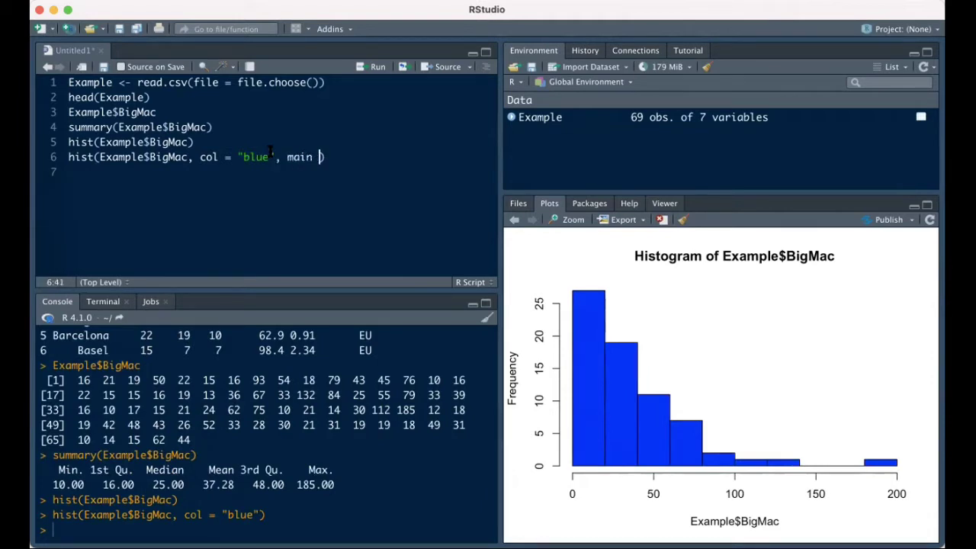
text(")
drag(286, 157, 313, 157)
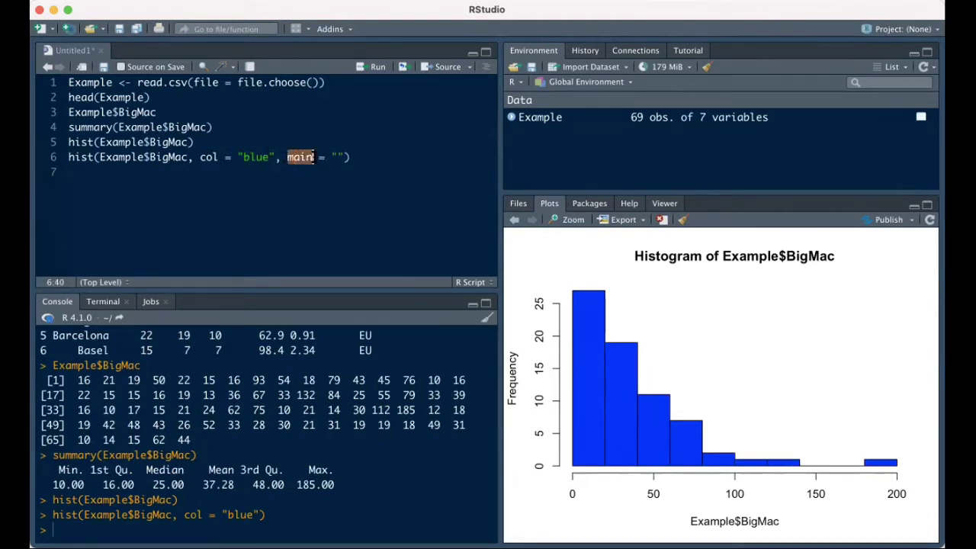
click(337, 157)
text(BigMac )
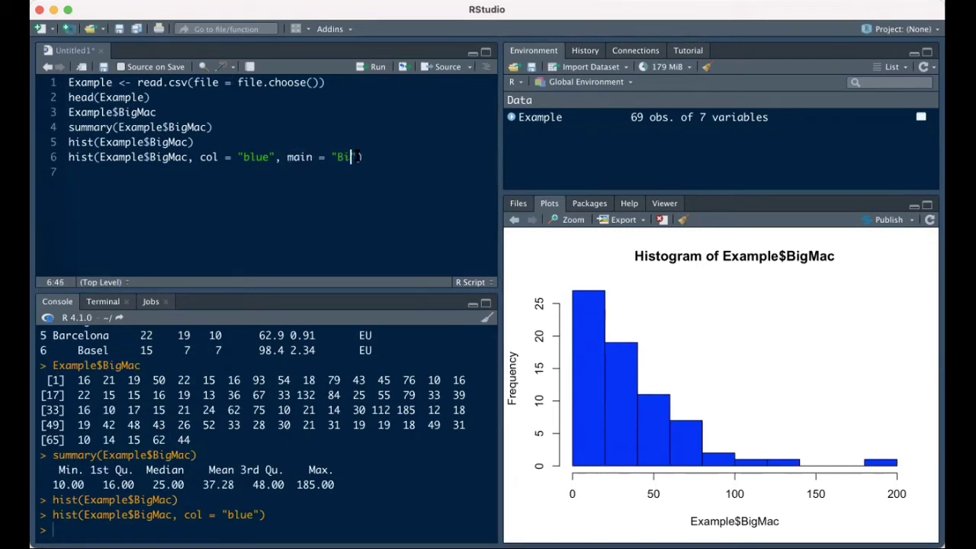
text(Distribution)
key(End)
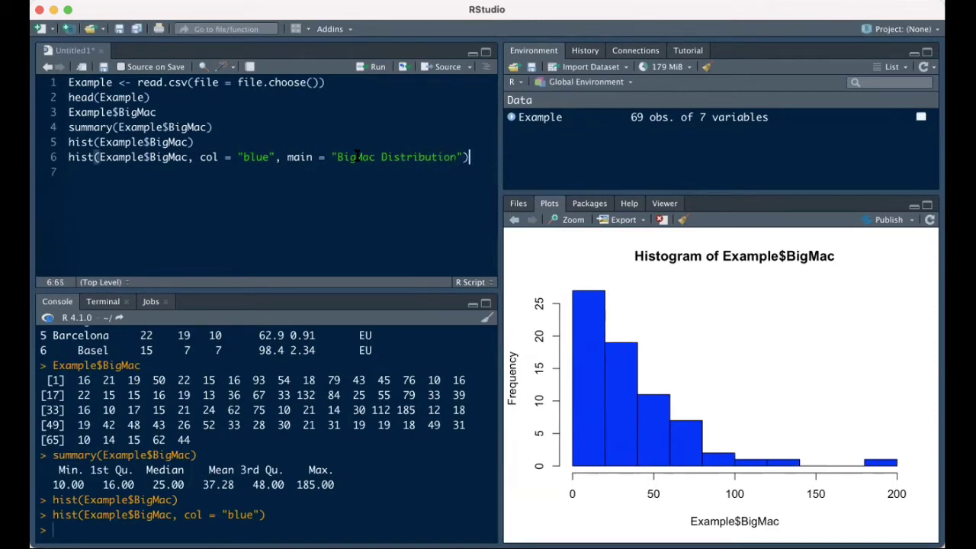
key(super+Return)
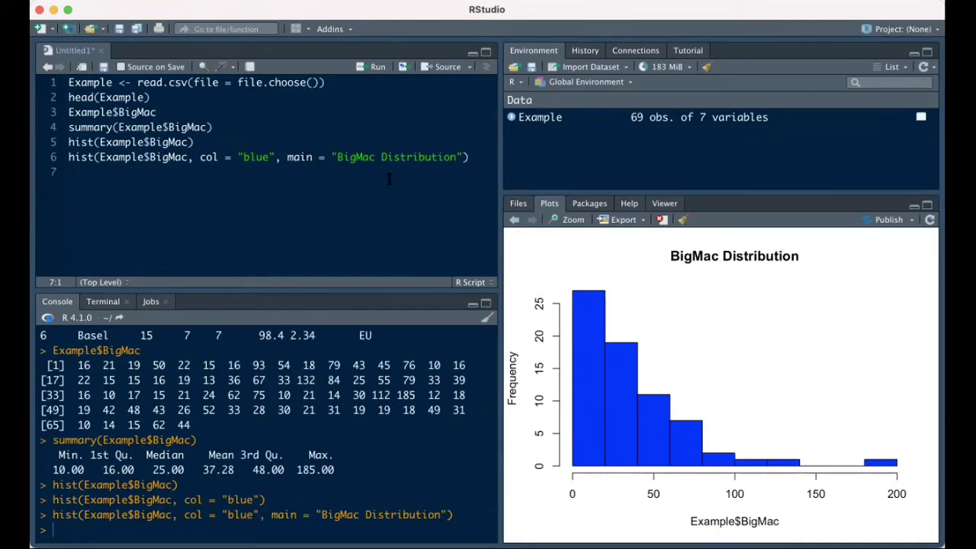
Step: Continue the blue histogram's call on a new line with xlab = "BigMac" and run both lines
click(462, 156)
text(,)
key(Return)
key(Up)
key(End)
click(102, 173)
text(xlab )
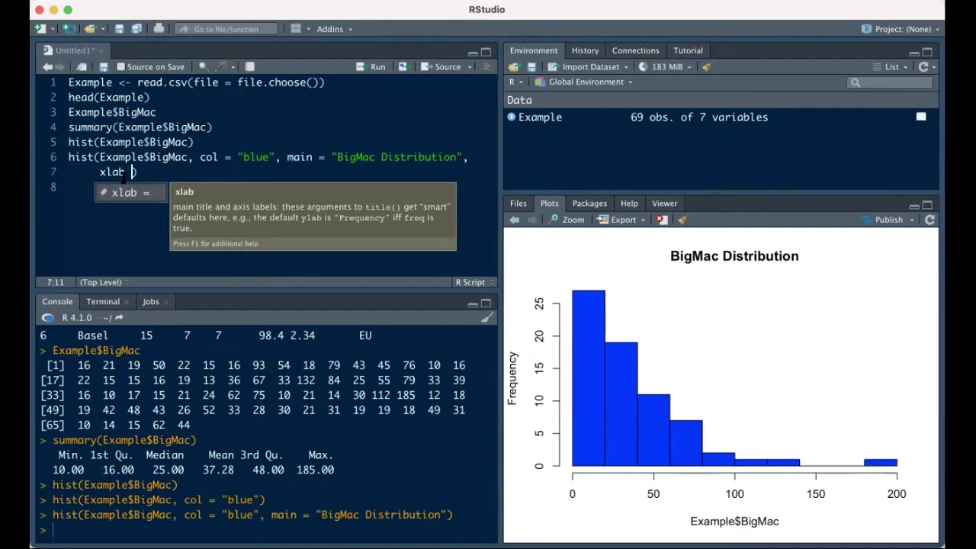
text(= Big)
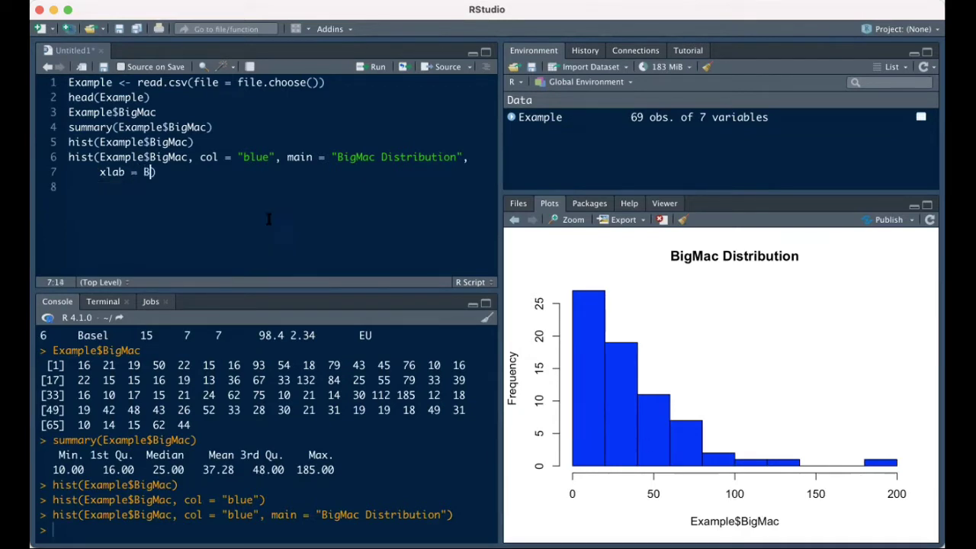
key(BackSpace)
key(BackSpace)
key(BackSpace)
text("BigMac)
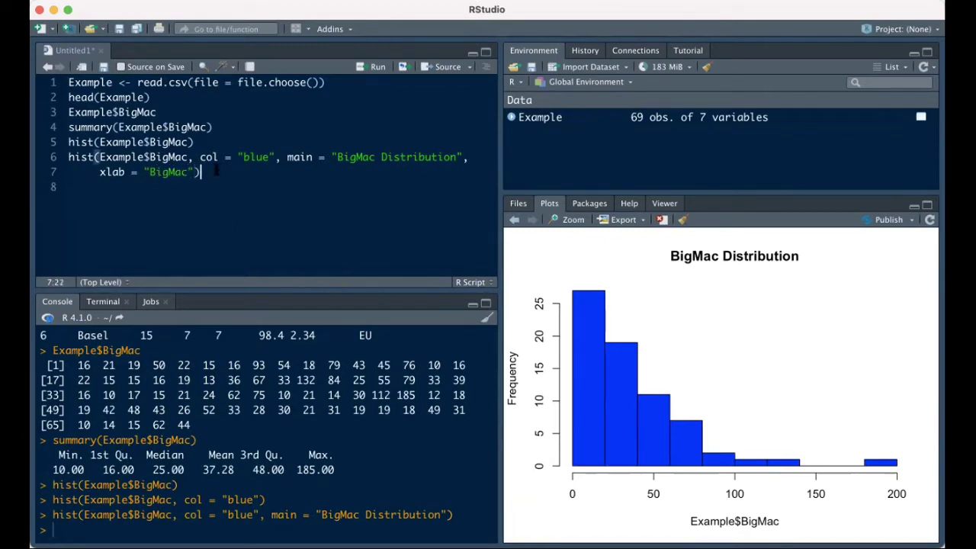
drag(205, 172, 51, 152)
click(372, 67)
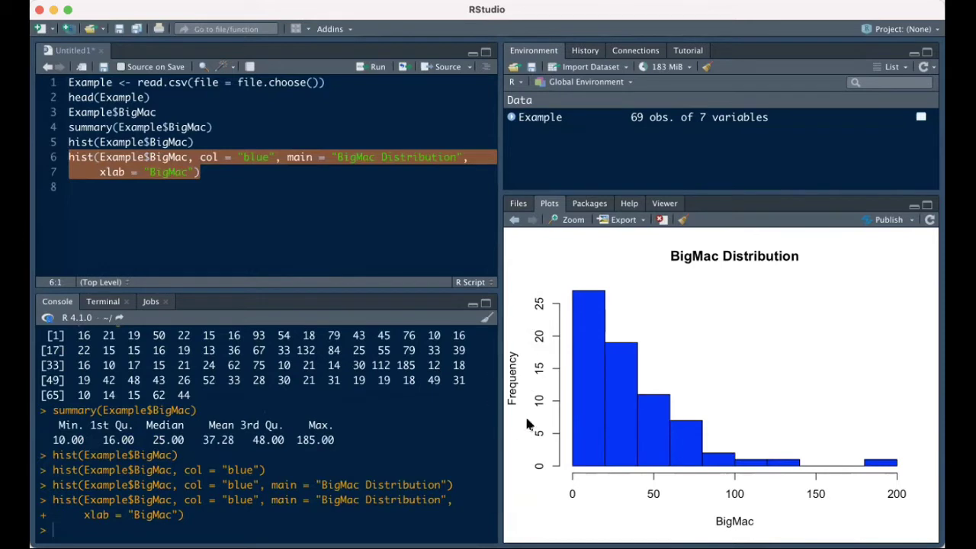
Step: Add the argument ylim = c(0,40) after xlab in the blue histogram's call and run it
click(258, 192)
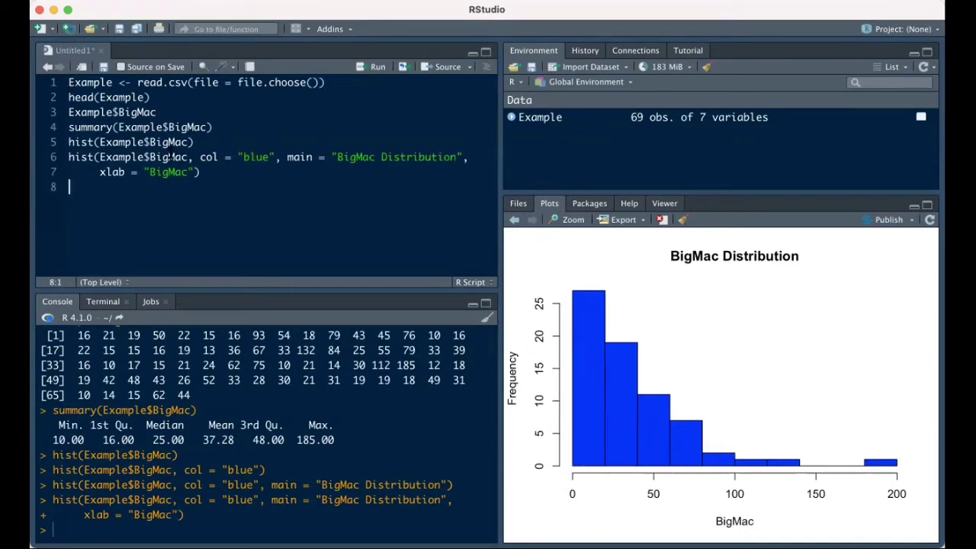
click(194, 172)
text(, ylim =)
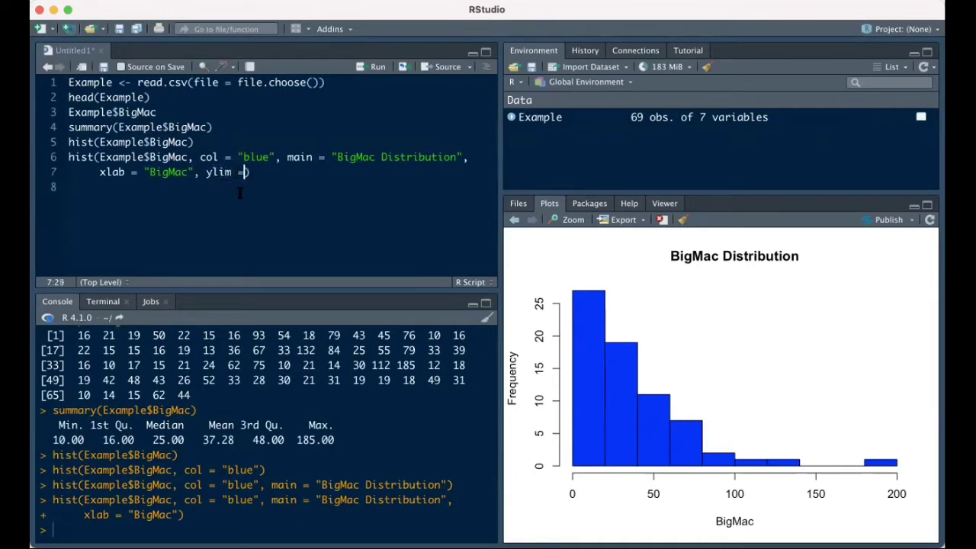
drag(206, 173, 231, 173)
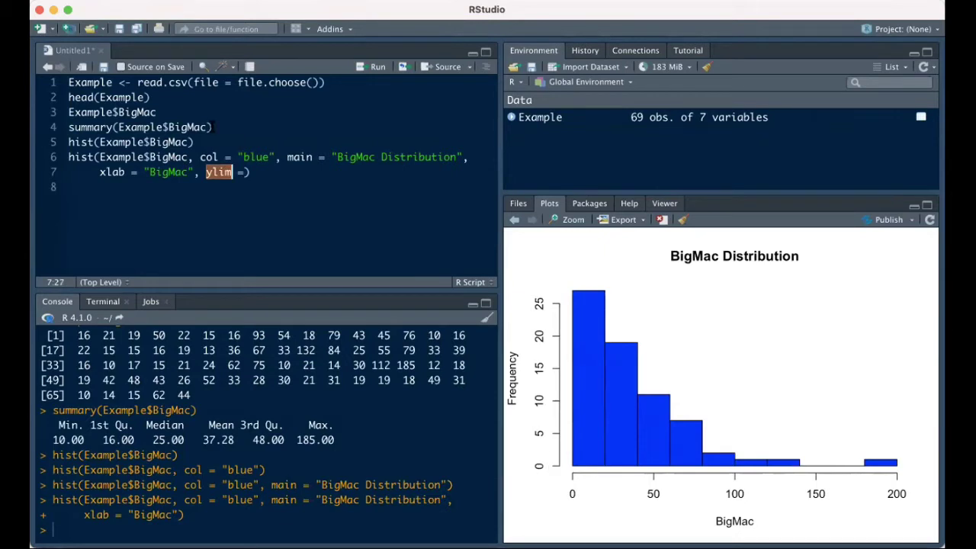
click(242, 173)
text(c(0)
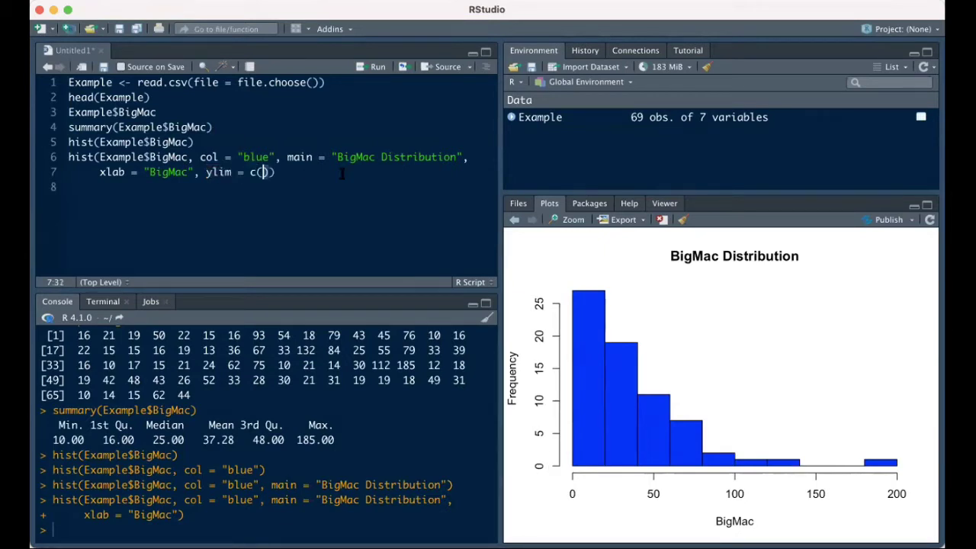
text(,40)
key(super+Return)
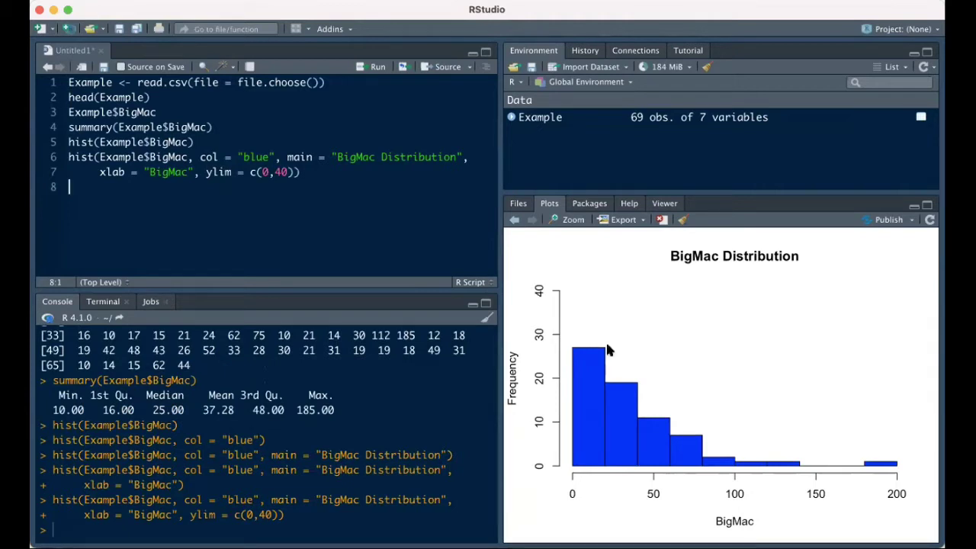
click(623, 220)
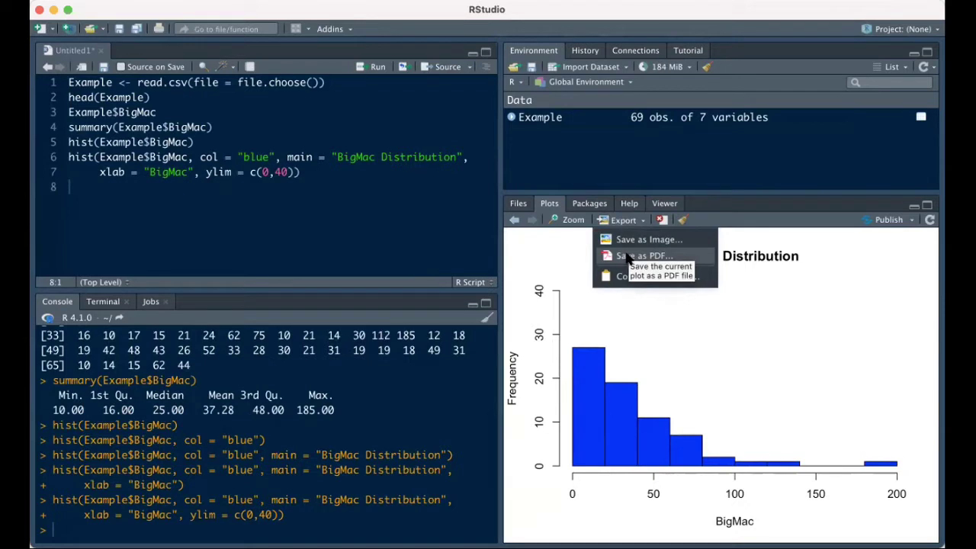
click(614, 347)
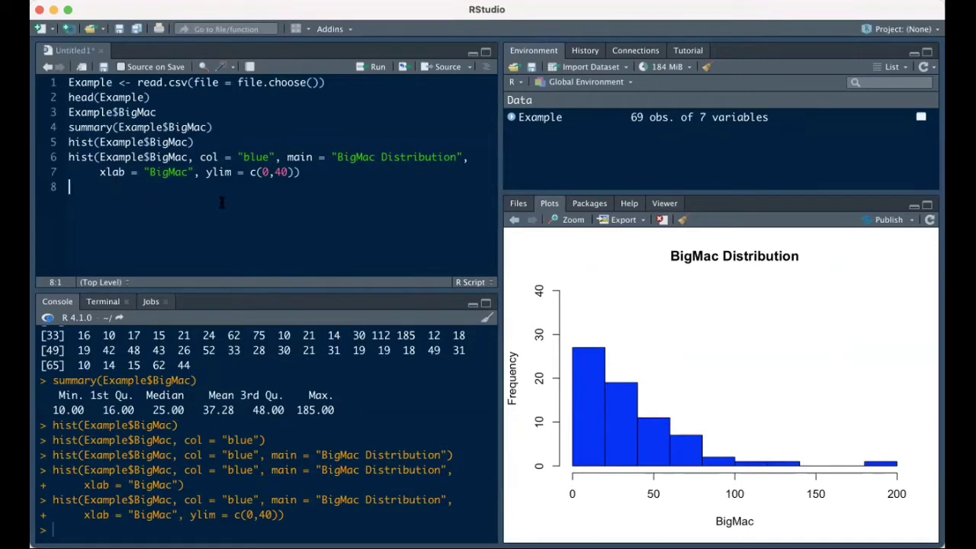
Step: Add the argument breaks = 40 at the end of the blue histogram's call and run it
click(299, 174)
text(, br)
text(eaks)
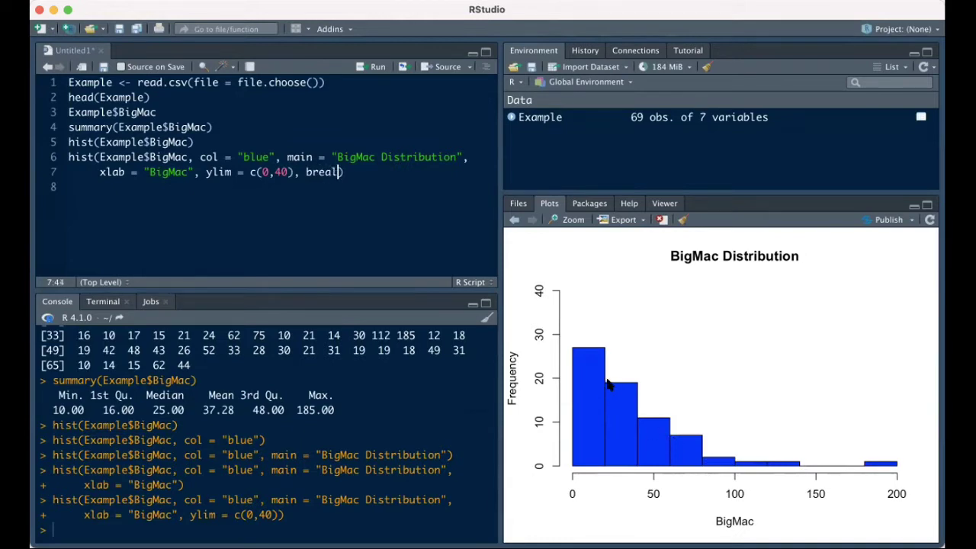
key(BackSpace)
key(BackSpace)
key(BackSpace)
text(ks = 40)
key(super+Return)
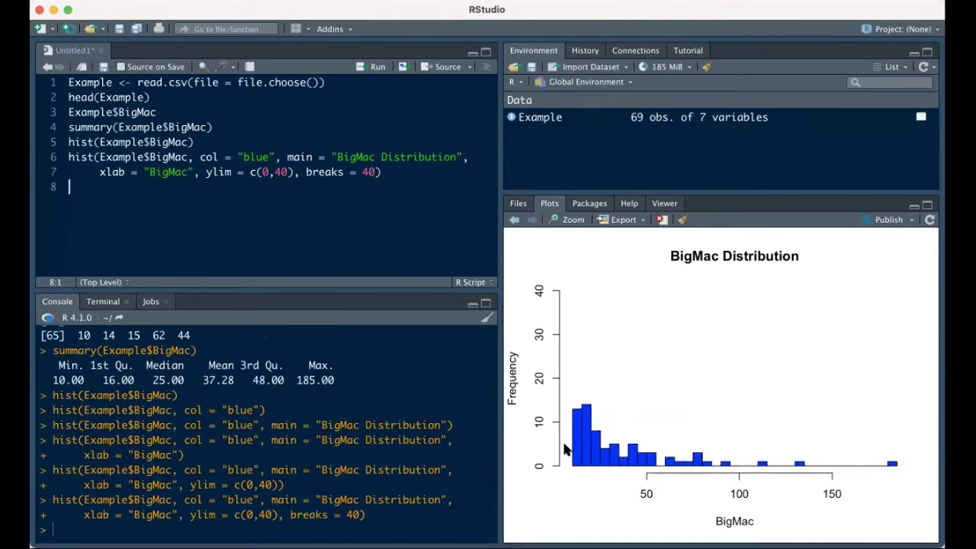
Step: Remove the ylim argument from the blue histogram's call, keep xlab = "BigMac" followed by breaks = 40, and run it again
click(281, 172)
key(BackSpace)
key(BackSpace)
key(BackSpace)
key(BackSpace)
key(BackSpace)
key(BackSpace)
key(BackSpace)
key(BackSpace)
key(BackSpace)
key(BackSpace)
key(BackSpace)
key(BackSpace)
key(BackSpace)
key(BackSpace)
key(BackSpace)
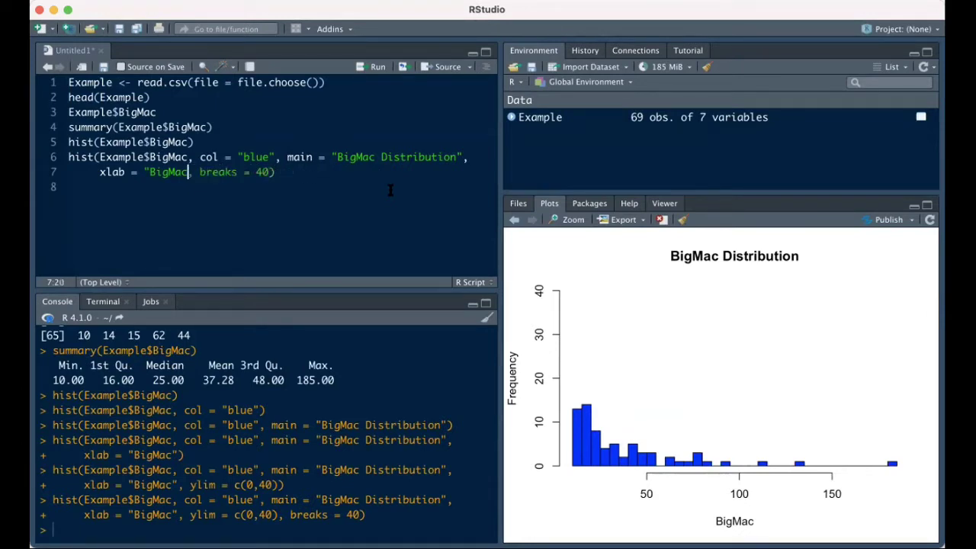
text(",)
key(super+Return)
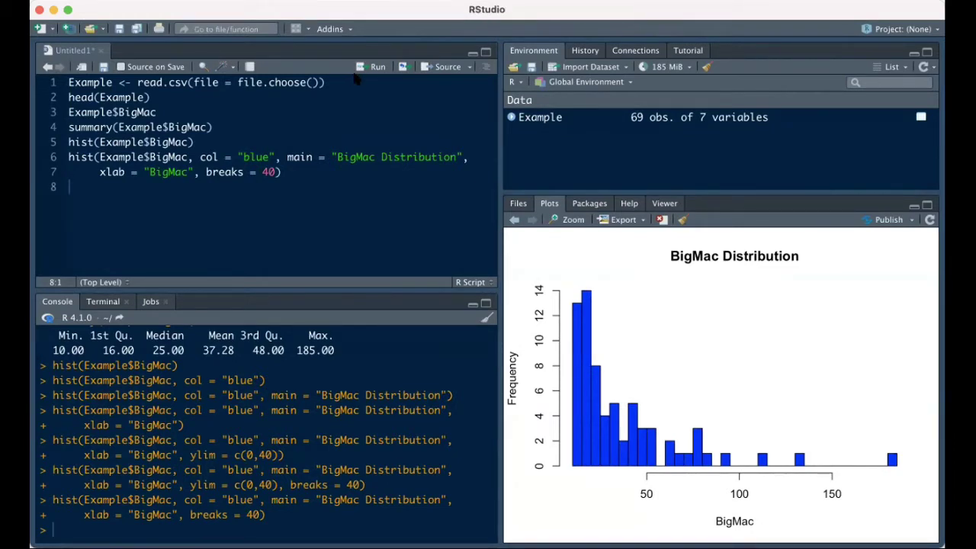
Step: Open the Example data set as a table and examine the values in its BigMac column
click(519, 118)
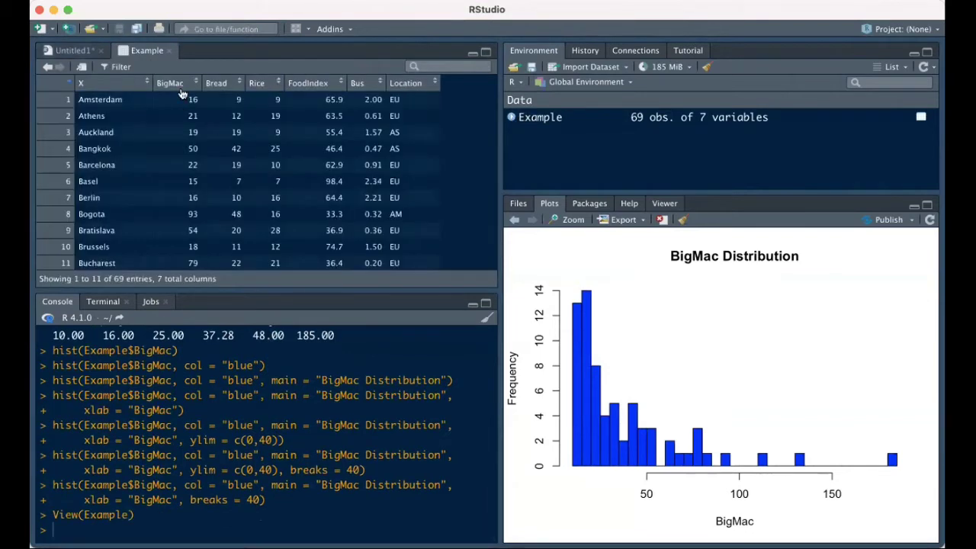
scroll(174, 267, down, 10)
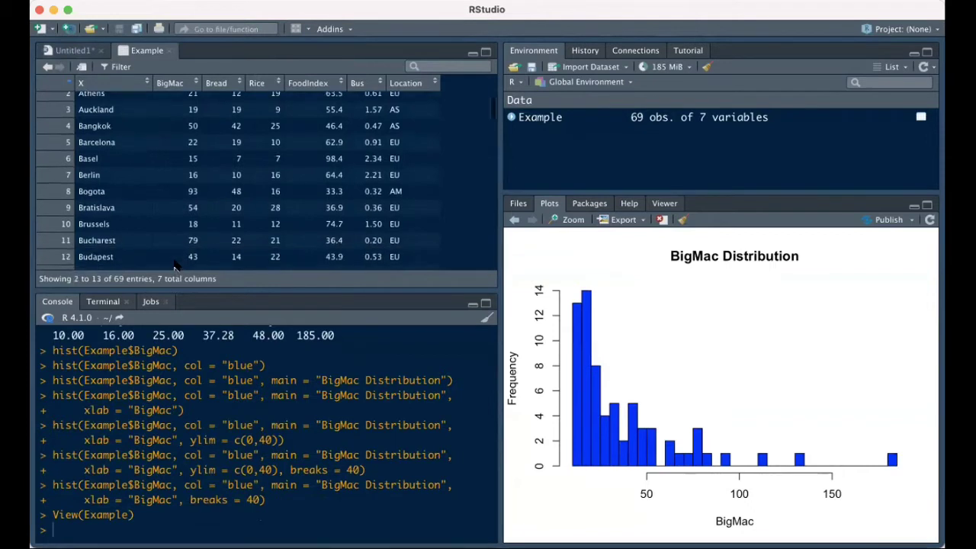
scroll(173, 267, down, 4)
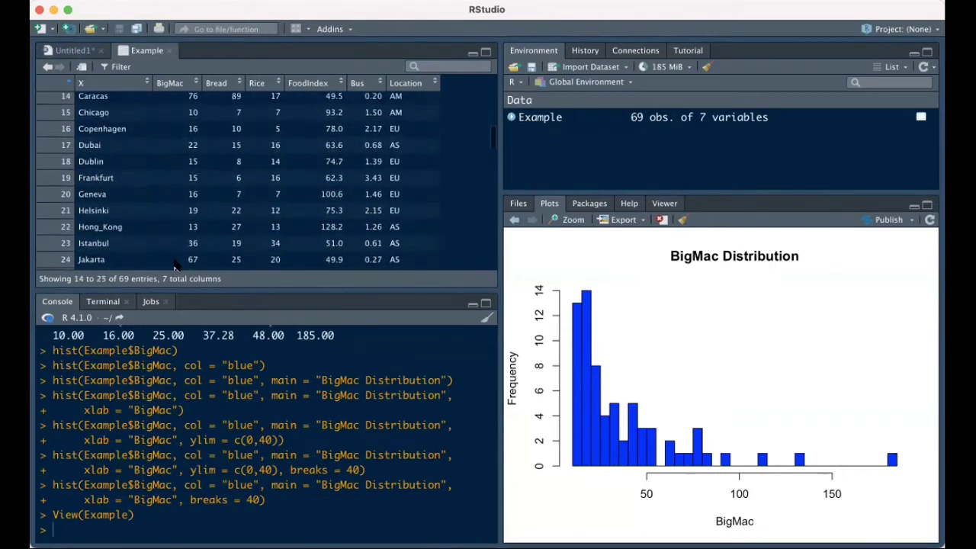
scroll(174, 267, up, 2)
scroll(174, 266, up, 9)
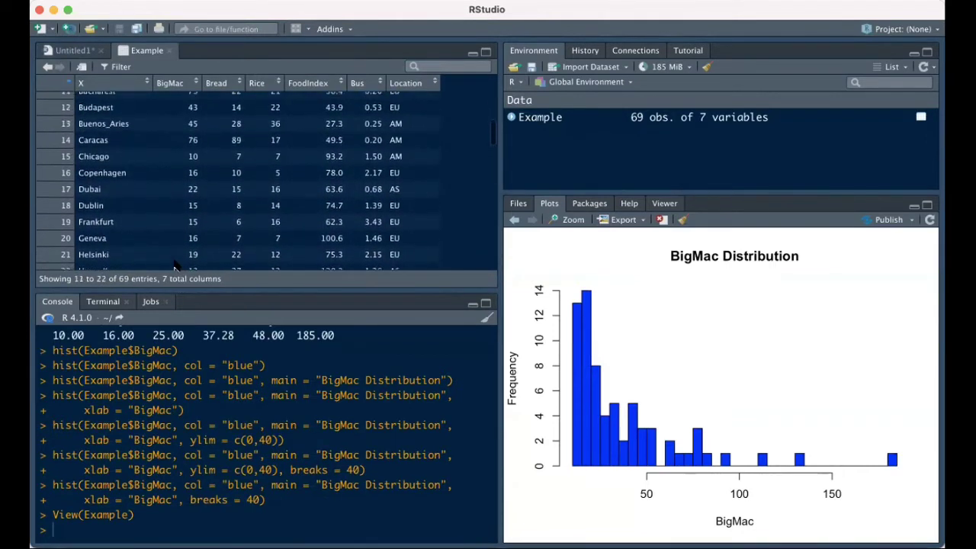
scroll(174, 266, up, 4)
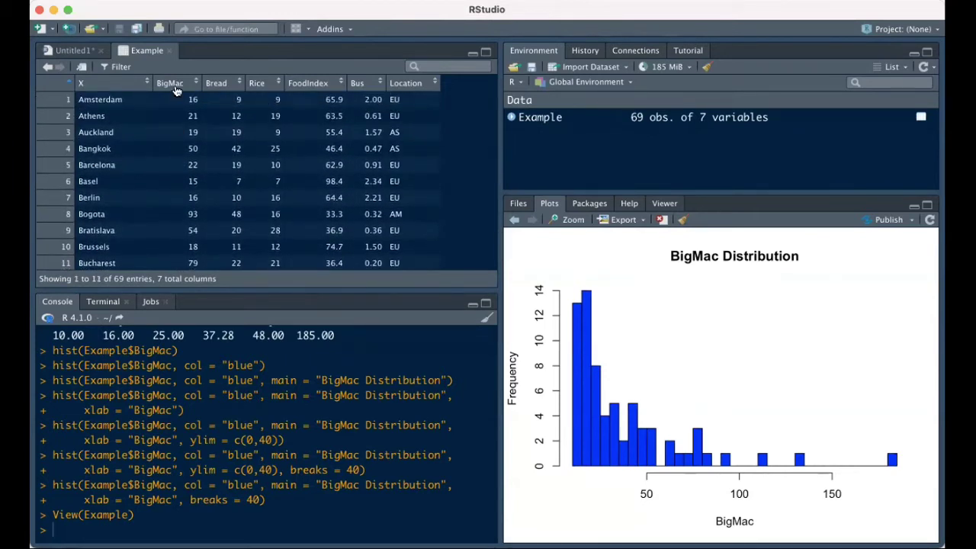
scroll(174, 252, down, 5)
scroll(174, 269, up, 1)
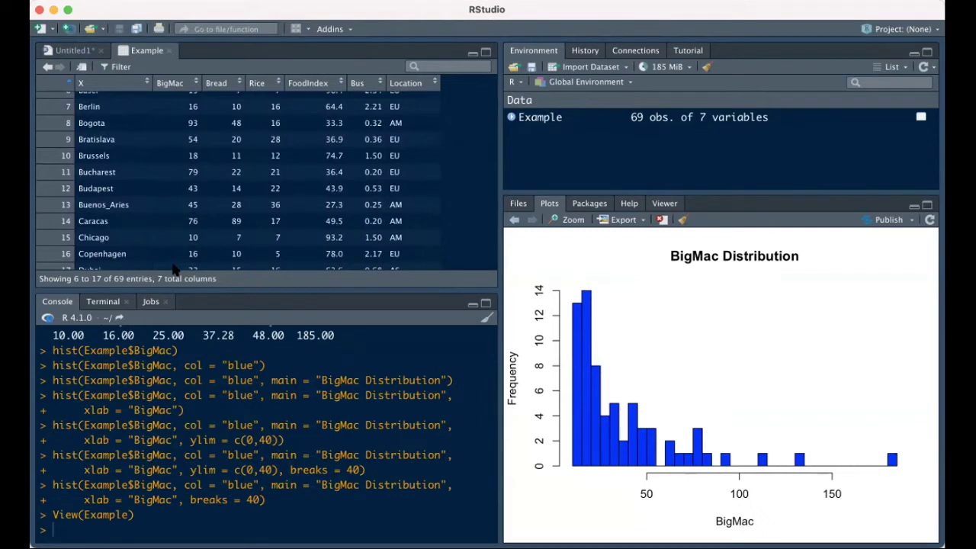
scroll(174, 269, up, 1)
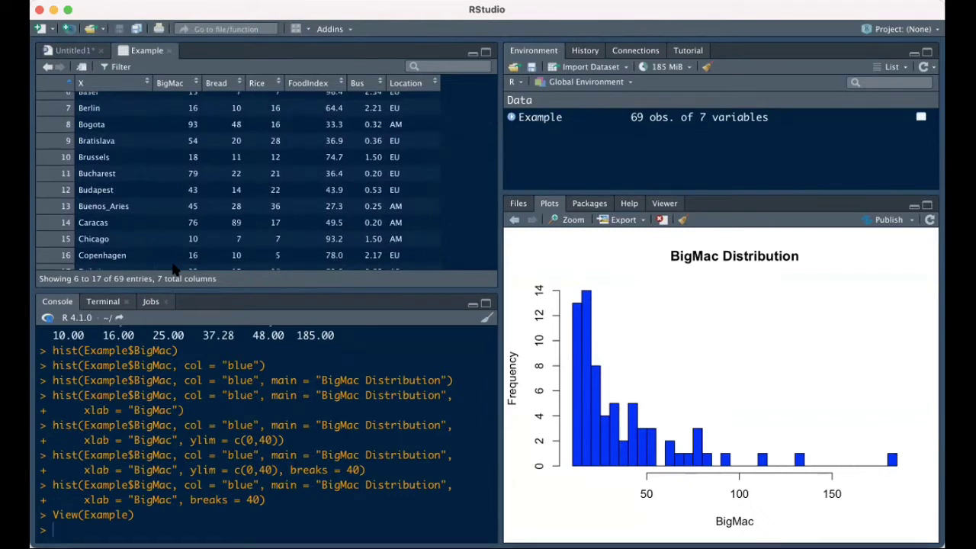
Step: Return to the script and write "mu = true mean of BigMac variable" on line 9, below an empty line
click(70, 51)
click(84, 200)
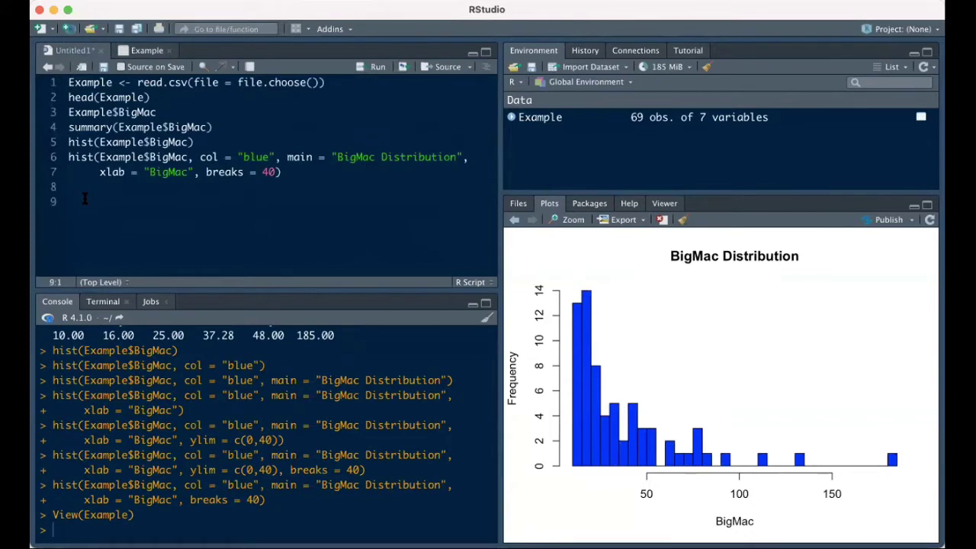
text(mu = true mean)
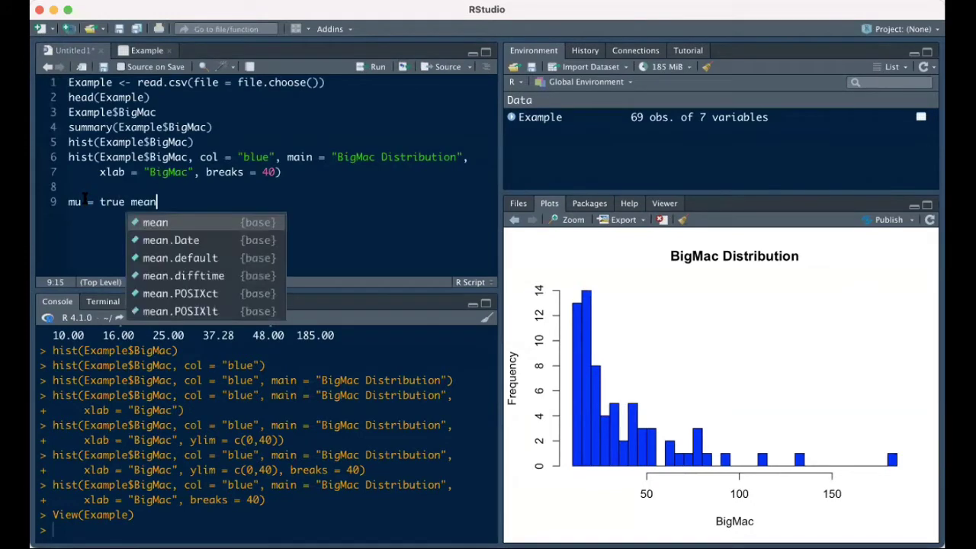
drag(100, 202, 158, 202)
click(158, 202)
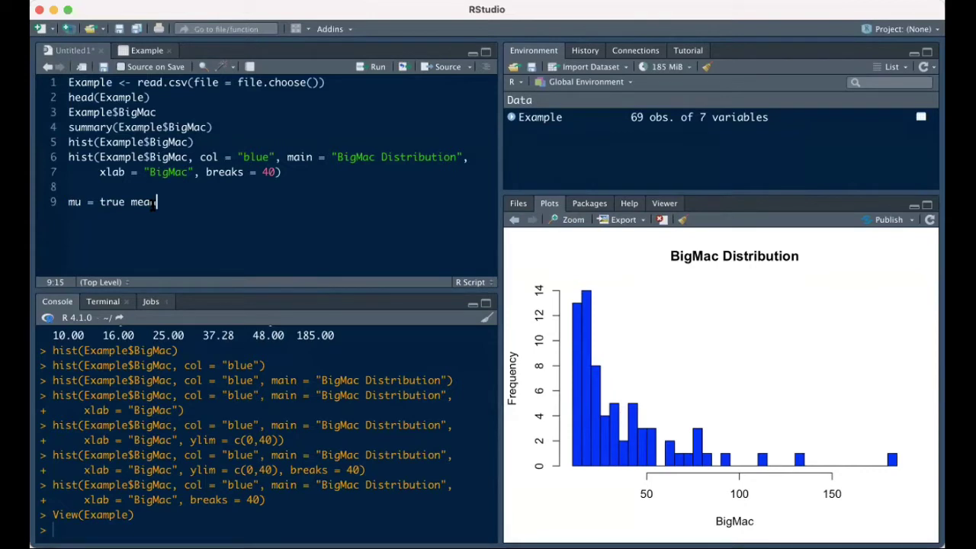
text(of Bif)
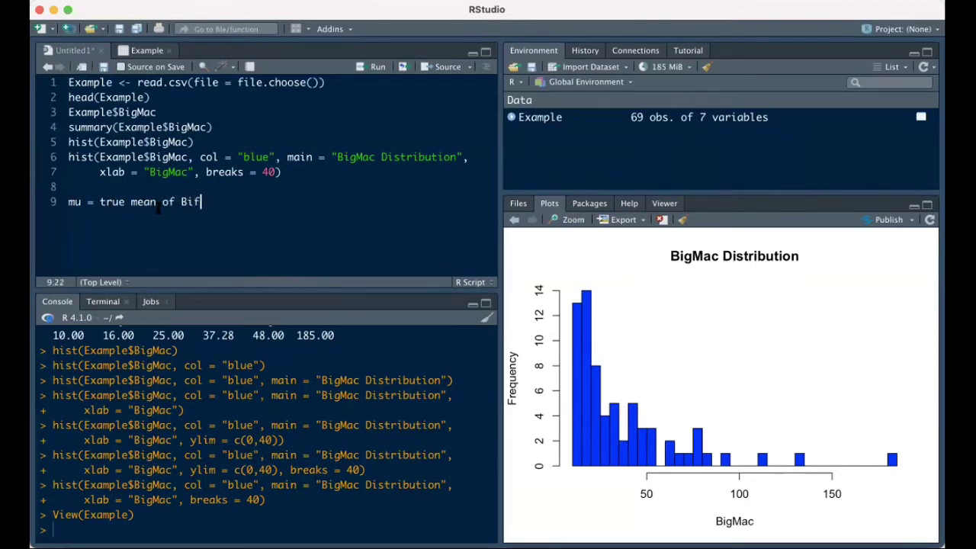
key(BackSpace)
text(gMac Var)
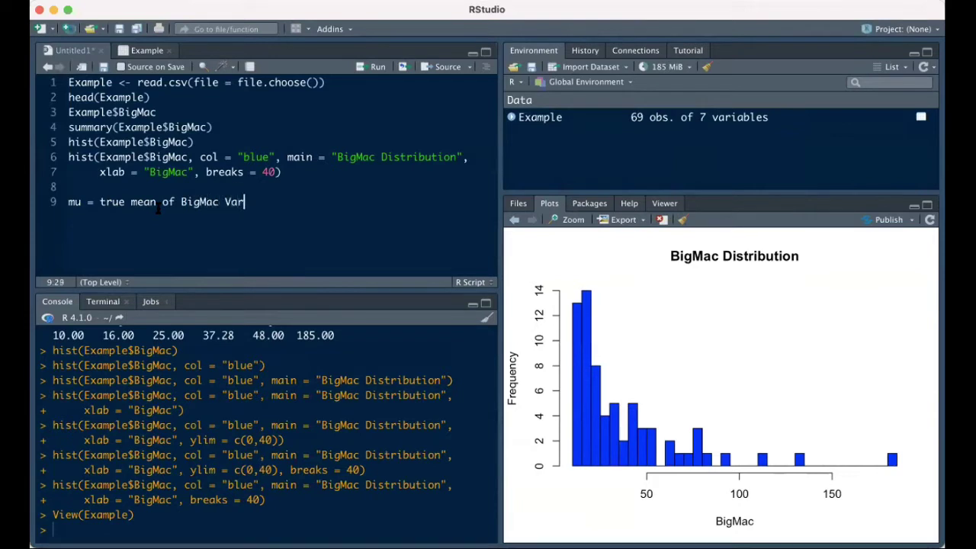
text(iable)
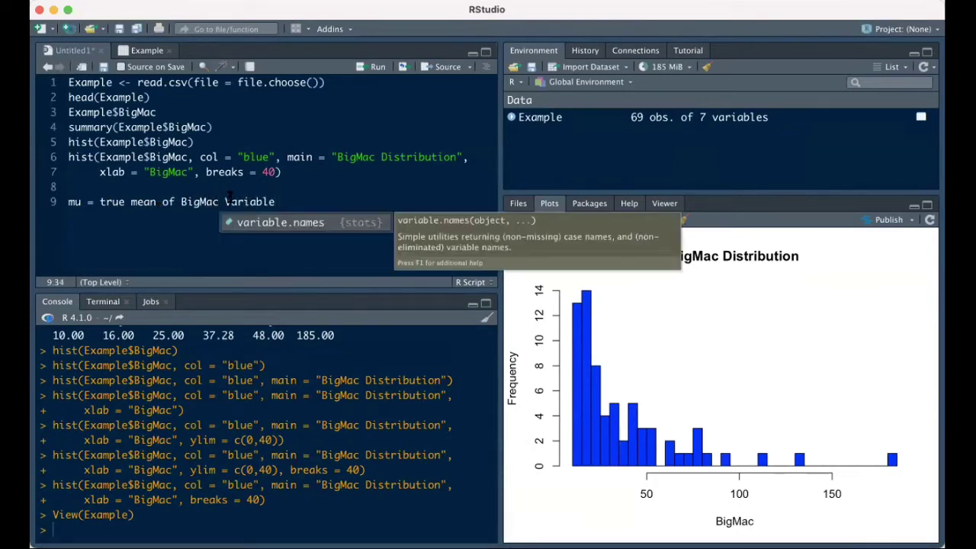
click(226, 200)
key(Delete)
text(v)
click(304, 204)
key(Return)
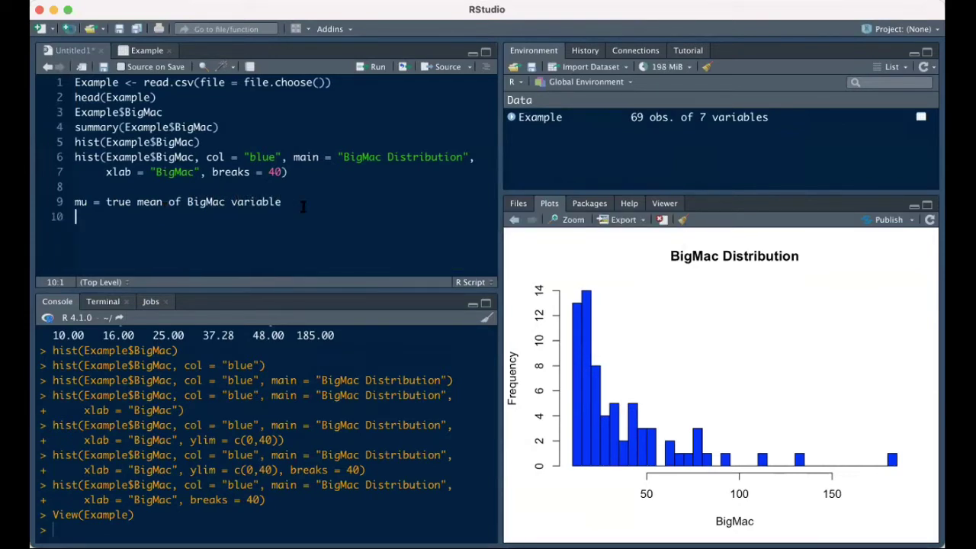
Step: Write the hypotheses "H_0 : mu = 30" on line 10 and "H_1 : mu > 30" on line 11
text(H_0 : mu = 0)
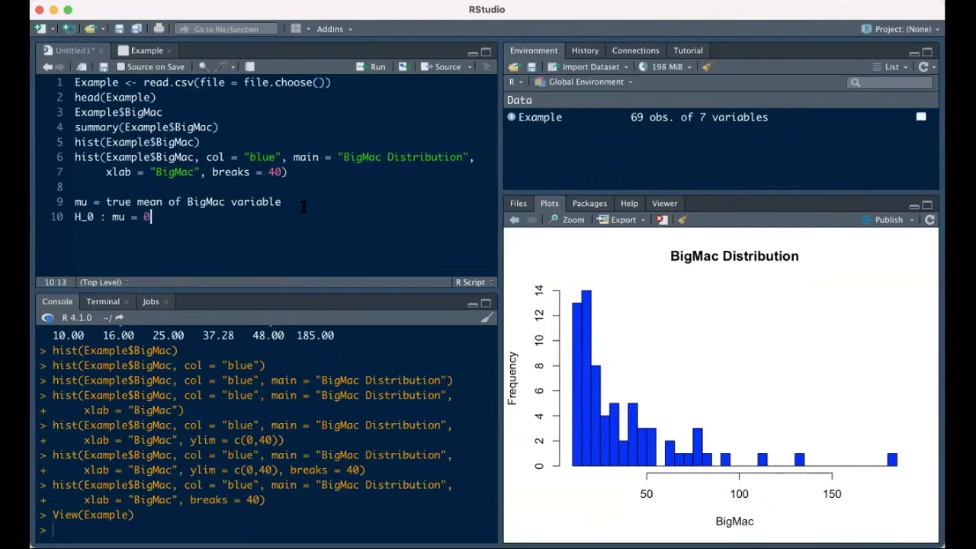
key(BackSpace)
text(39)
key(BackSpace)
text(0)
key(Return)
text(H_1 : mu > 30)
click(175, 217)
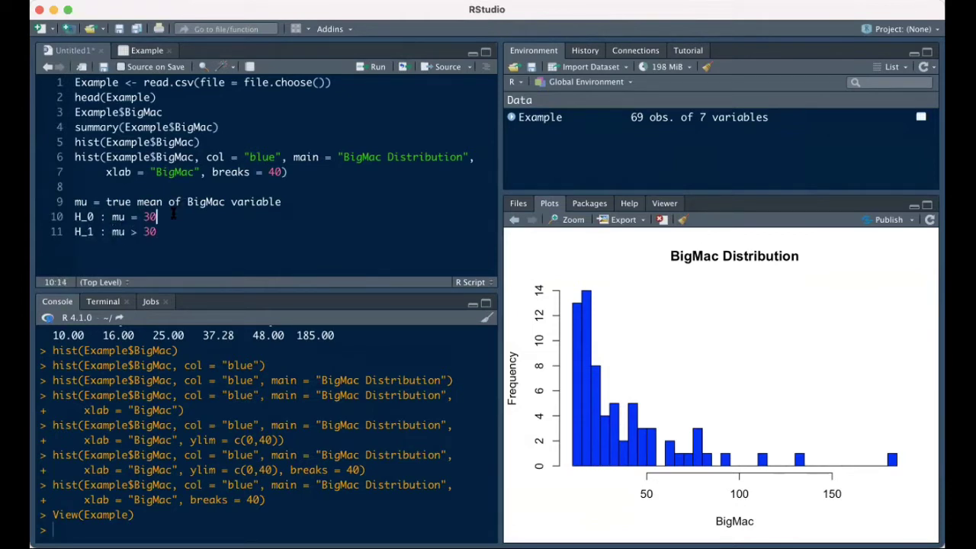
drag(158, 231, 112, 232)
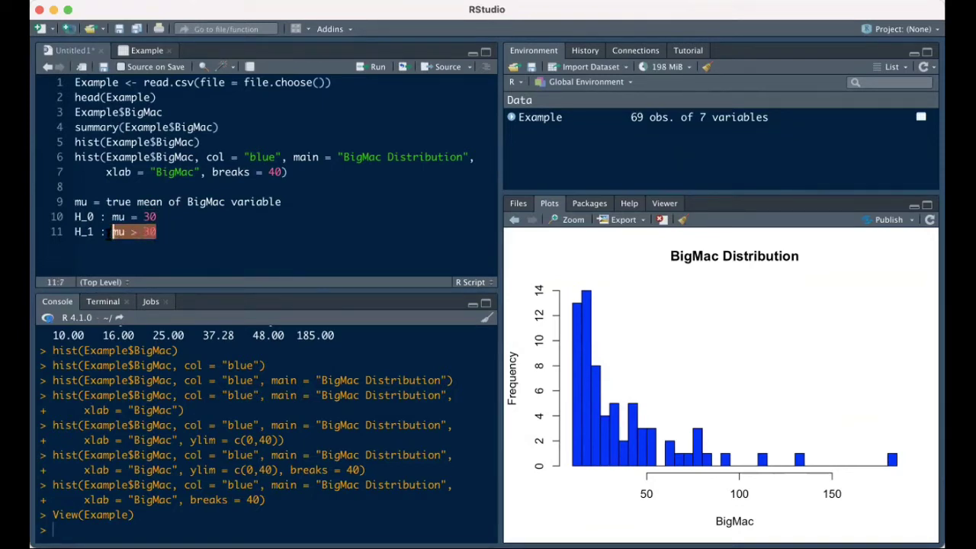
drag(112, 231, 158, 232)
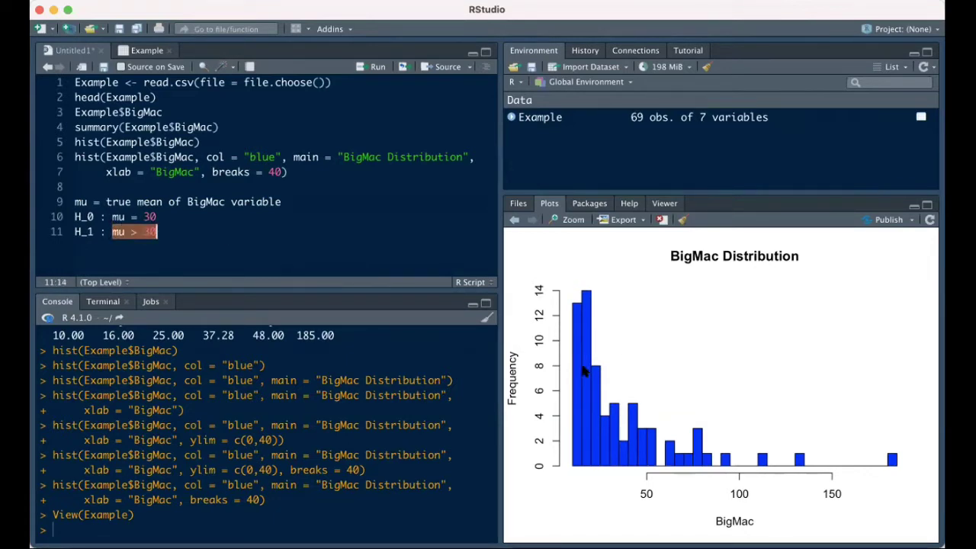
drag(107, 202, 113, 232)
click(183, 236)
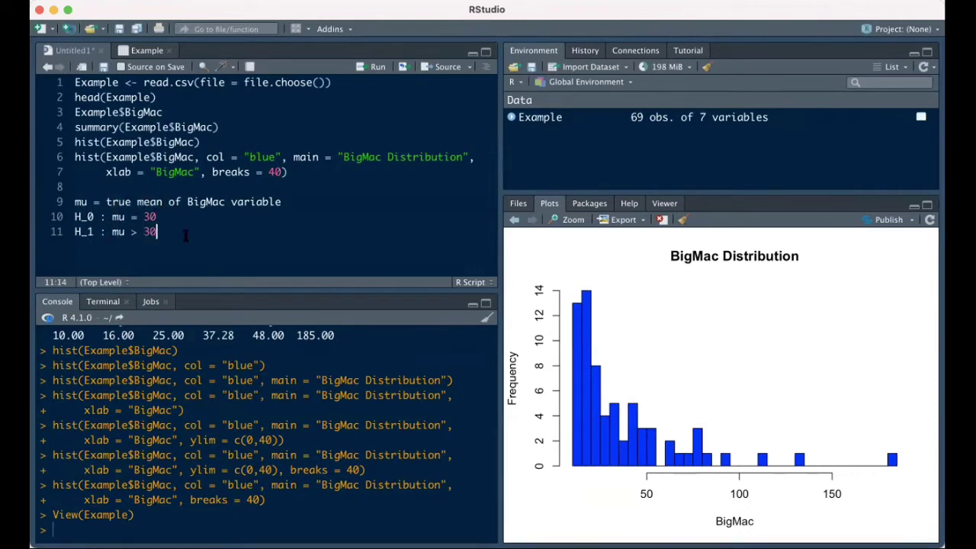
Step: Add three empty lines below the hypotheses and start a t.test() call on line 12
key(Return)
key(Return)
key(Return)
click(152, 238)
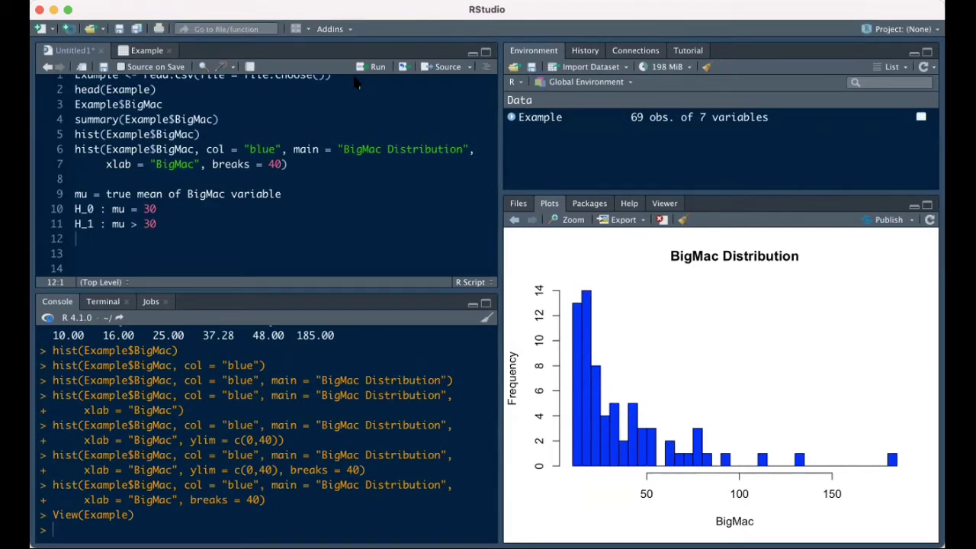
click(214, 222)
click(203, 241)
text(t.test)
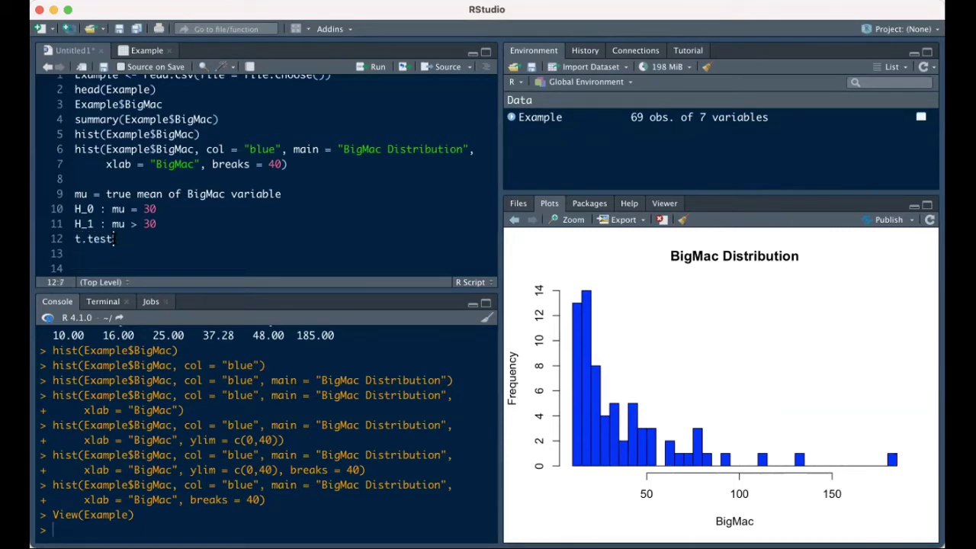
drag(113, 240, 74, 240)
click(114, 239)
text(()
Step: Copy Example$BigMac from the histogram call into t.test() on line 12 as its first argument, followed by a comma
drag(106, 150, 196, 150)
key(super+c)
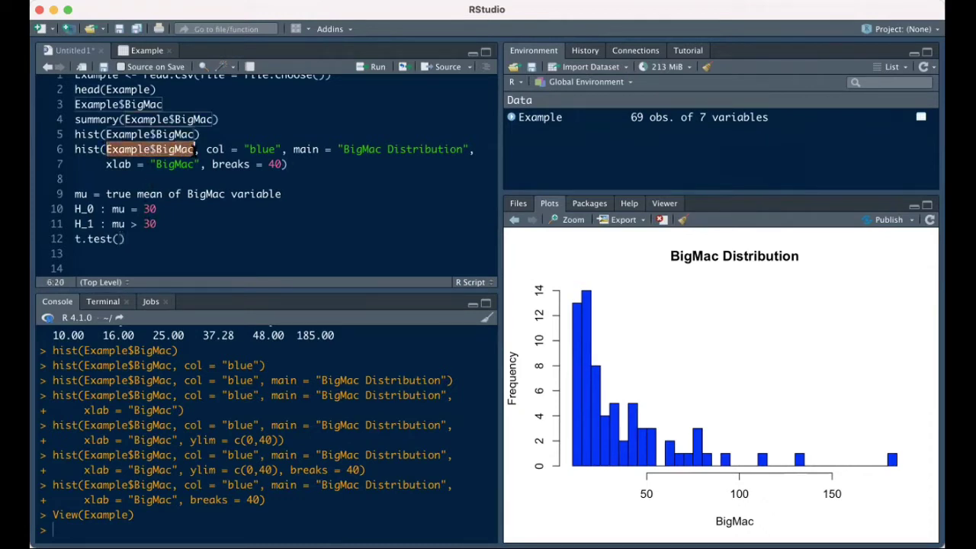
click(119, 239)
key(super+v)
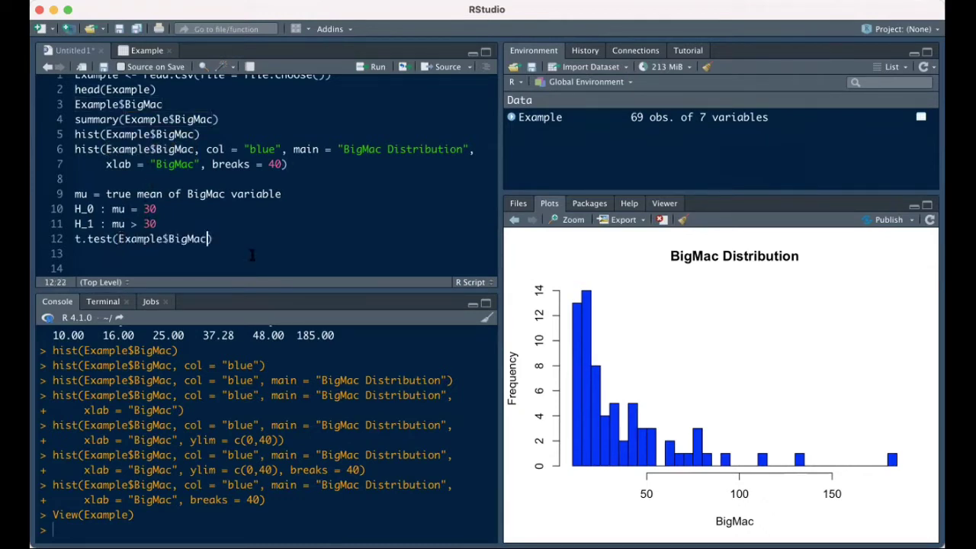
text(,)
drag(204, 239, 118, 238)
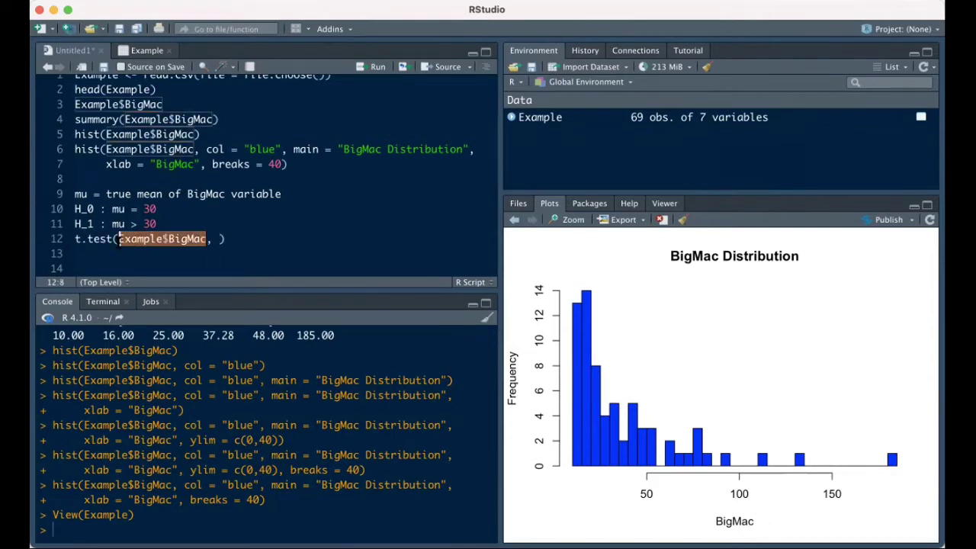
Step: Add the argument mu = 30 to the t.test() call on line 12, matching the hypothesised mean
click(219, 239)
text(mu = 4)
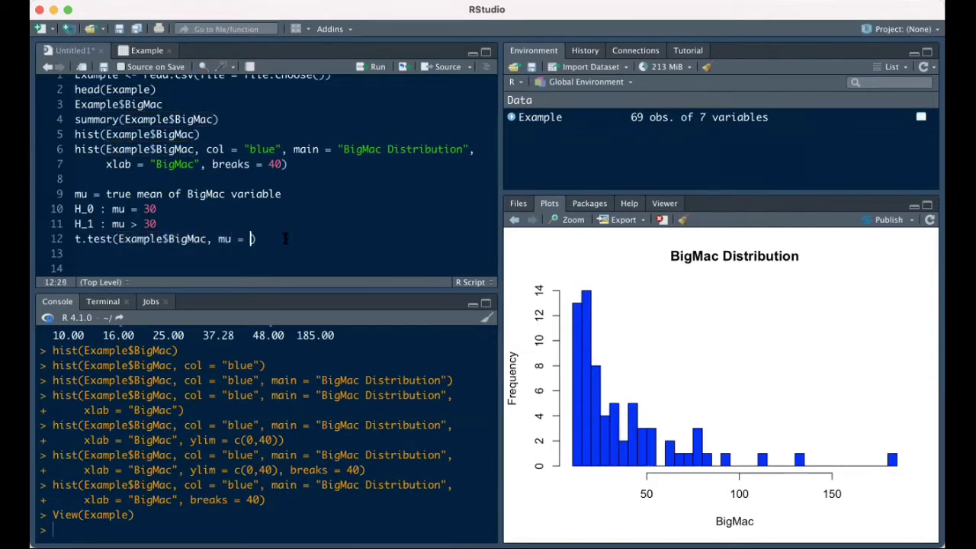
key(BackSpace)
text(30)
drag(282, 239, 223, 238)
drag(157, 223, 144, 223)
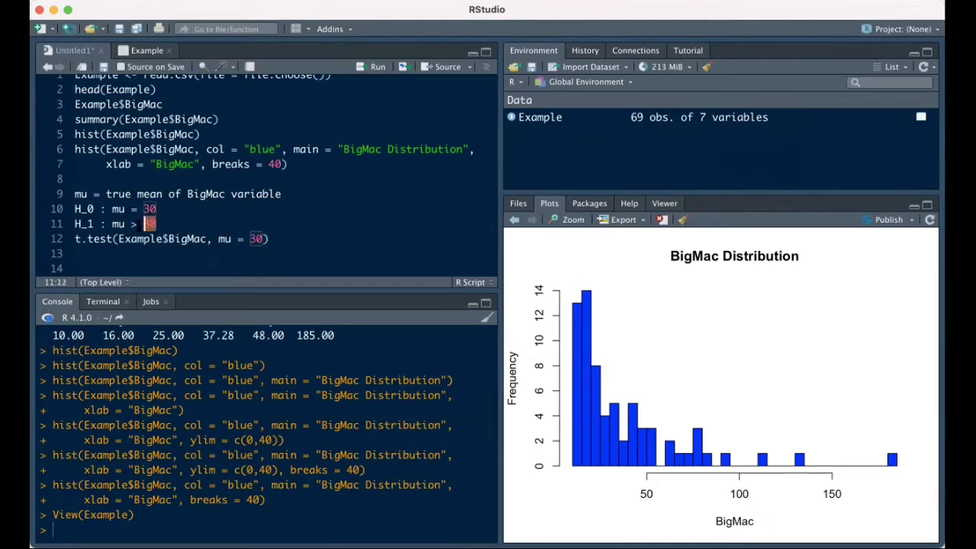
Step: Add the argument alternative = "greater" to the t.test() call, following the direction of H_1
click(264, 239)
text(, alte)
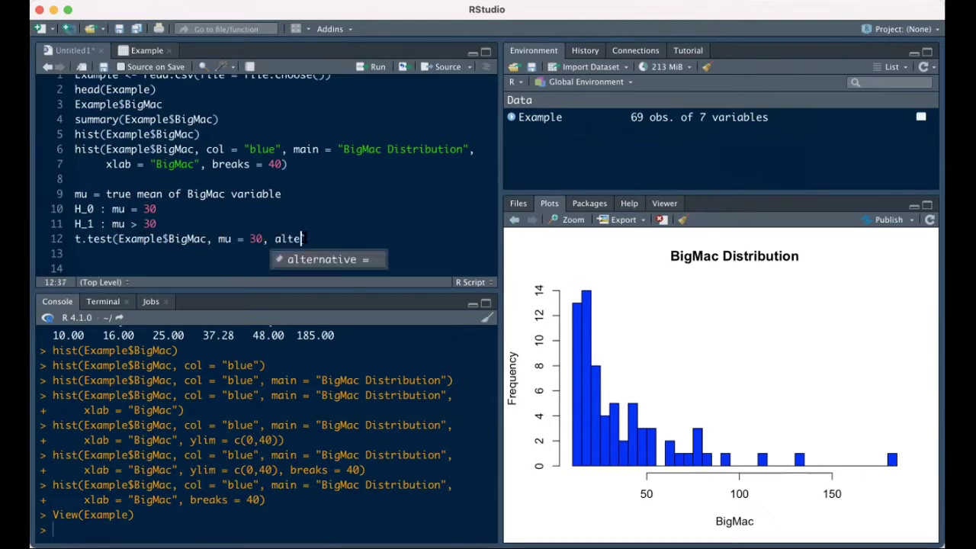
text(rnative)
key(Escape)
text(= ")
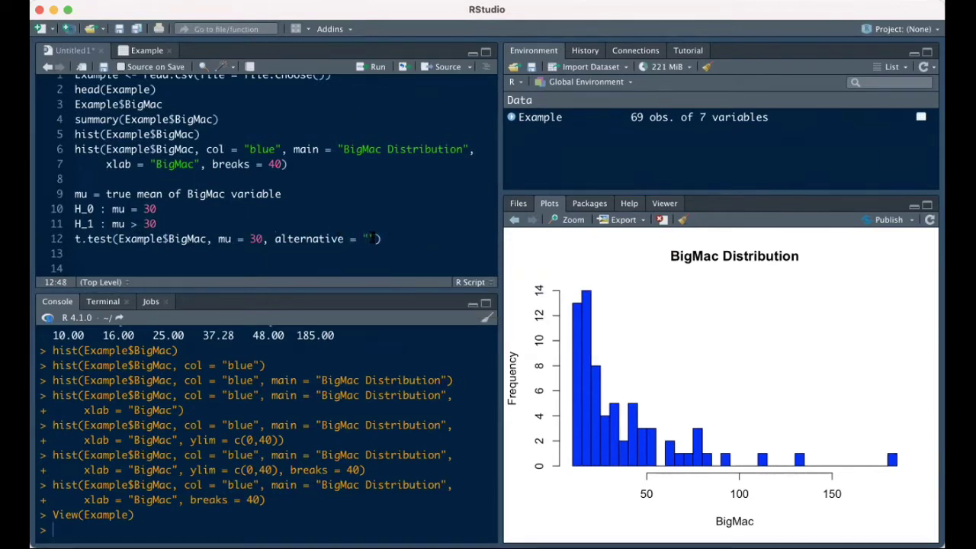
double_click(132, 224)
click(369, 238)
text(greater)
Step: Check the arguments of the completed t.test() call on line 12 and run that line
click(445, 241)
drag(429, 240, 65, 239)
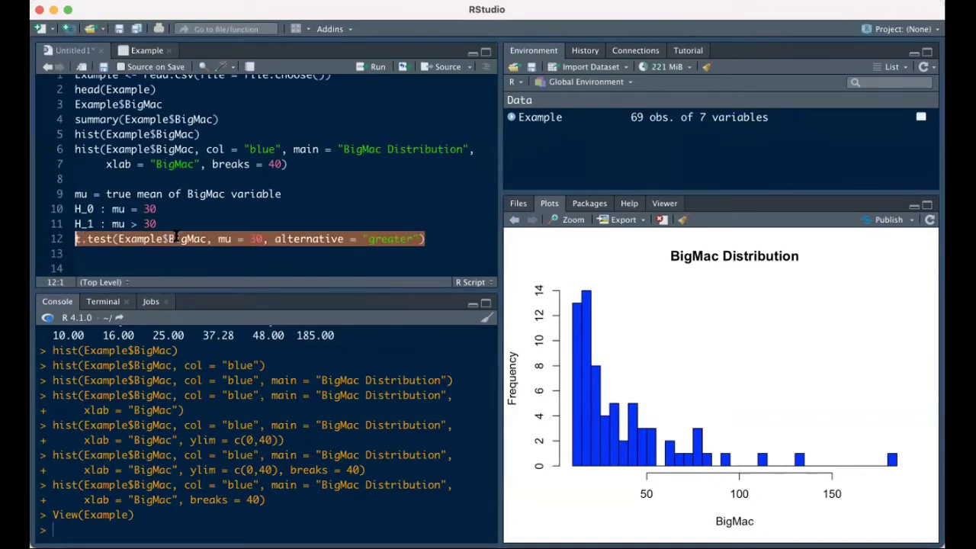
click(224, 239)
drag(218, 239, 420, 240)
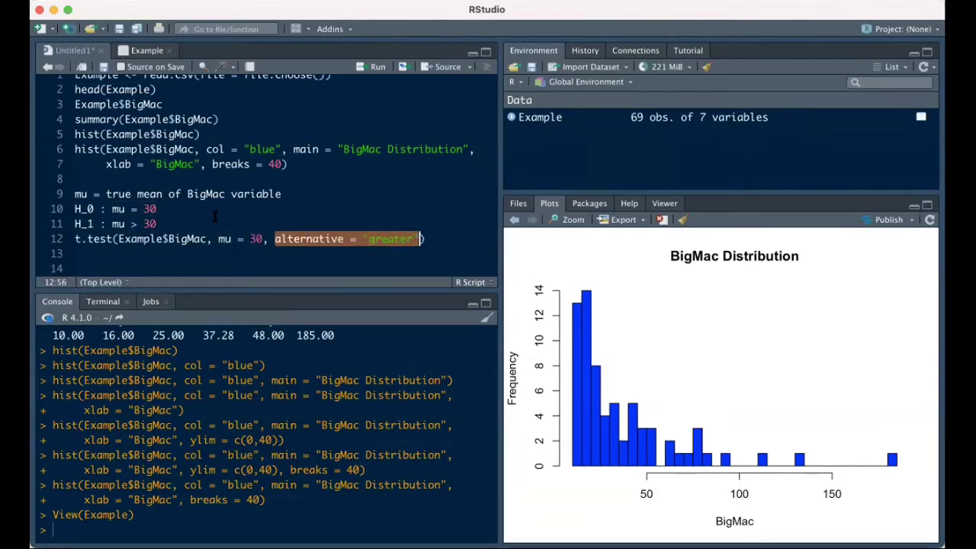
drag(417, 238, 69, 240)
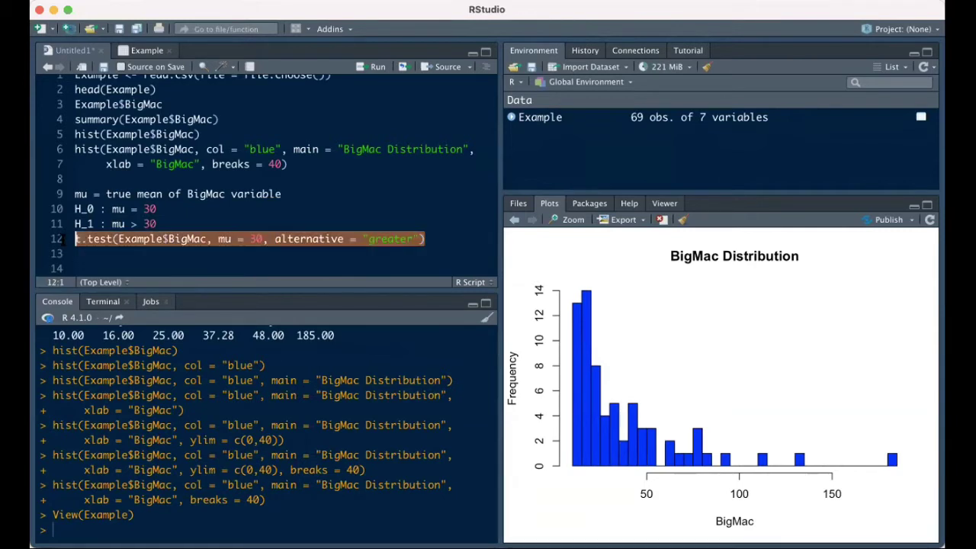
click(374, 66)
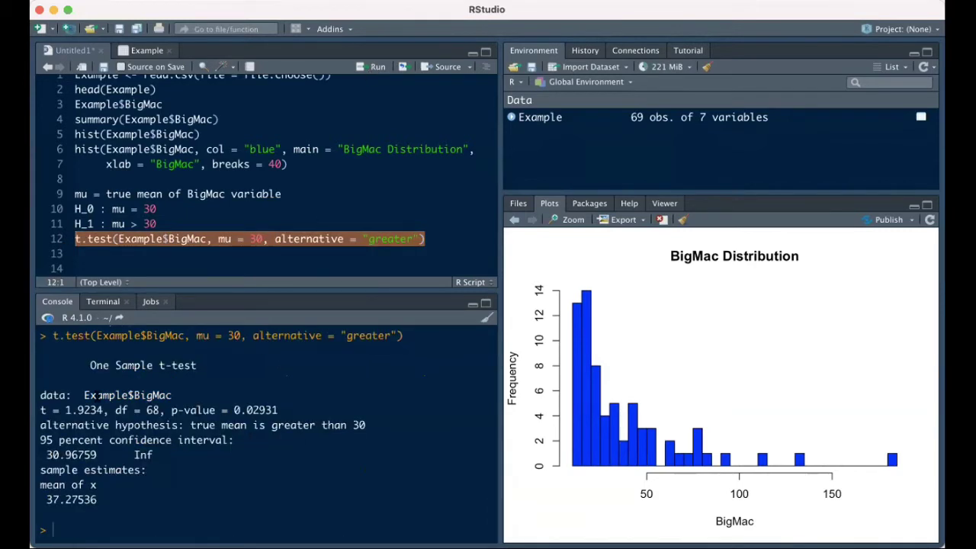
Step: Examine the one-sample t-test output in the console, especially the t statistic, degrees of freedom and p-value
drag(42, 335, 138, 512)
click(137, 513)
drag(104, 411, 37, 411)
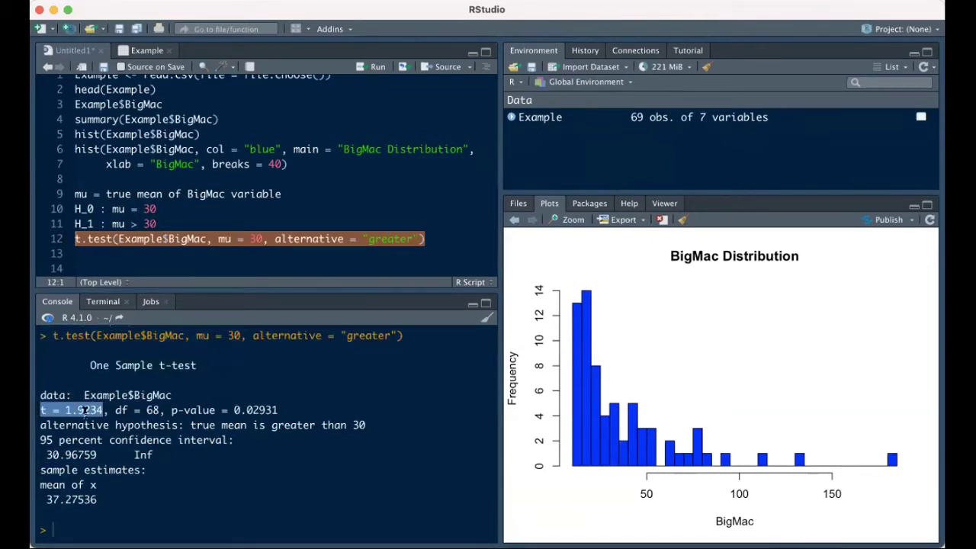
drag(104, 409, 40, 410)
drag(116, 410, 277, 410)
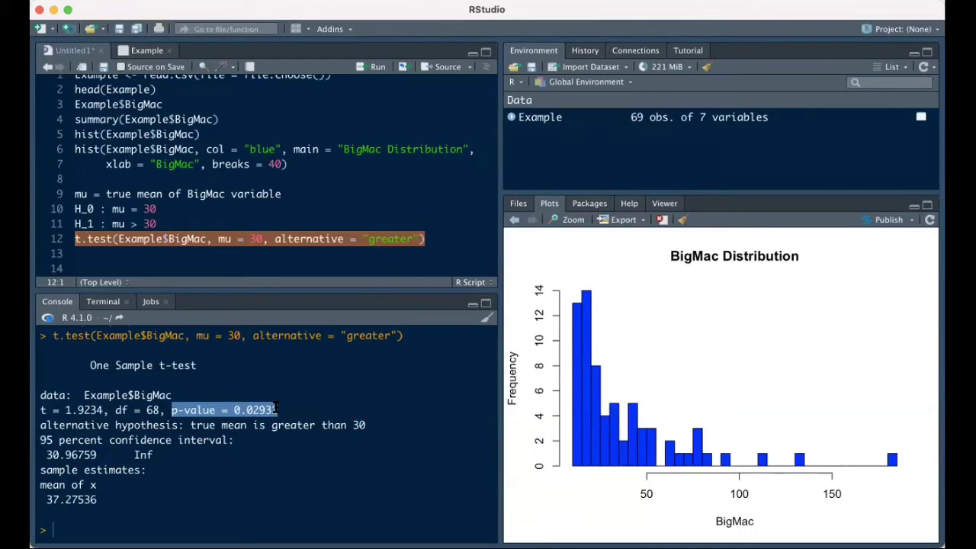
click(277, 410)
drag(105, 410, 69, 409)
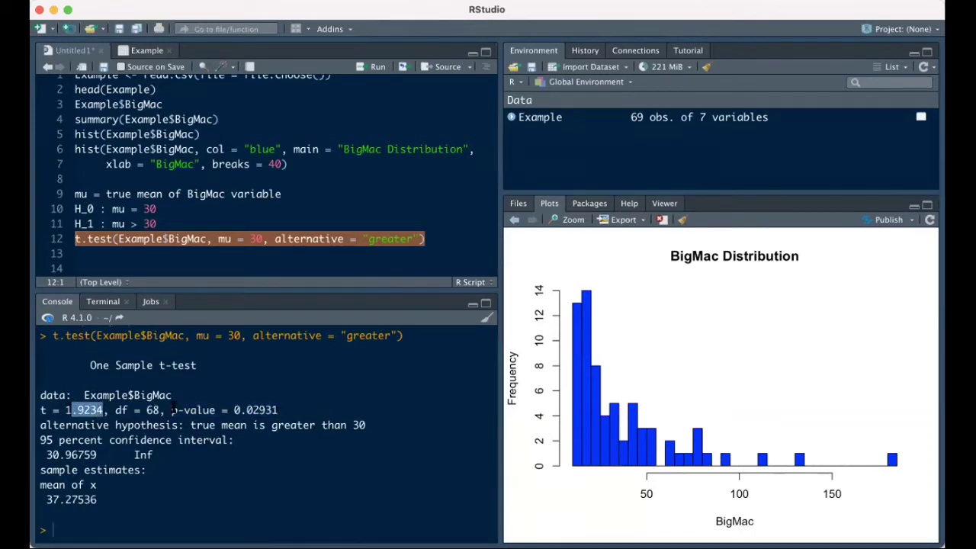
drag(171, 409, 279, 405)
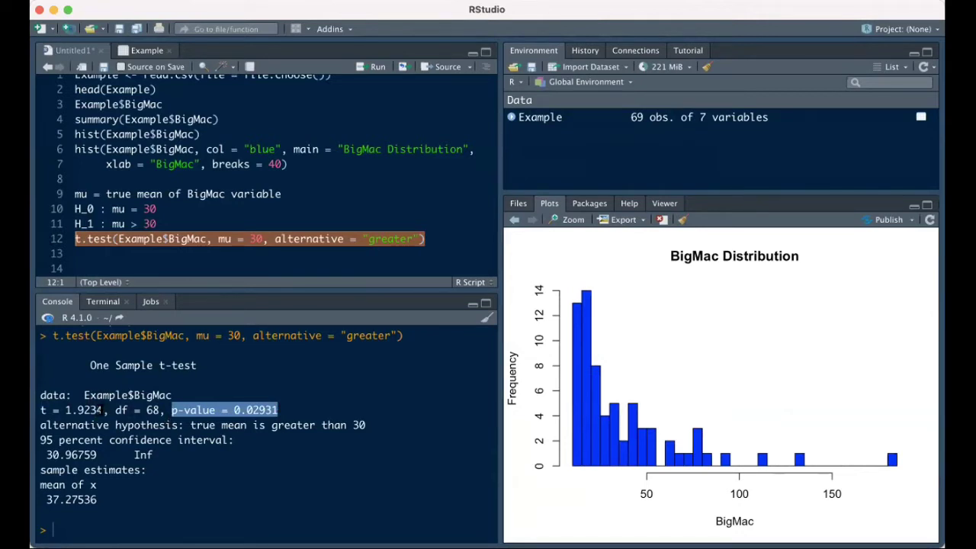
click(173, 410)
drag(171, 410, 279, 410)
click(280, 410)
Step: Examine the t statistic in the test output in relation to the hypothesised mean of 30
click(243, 239)
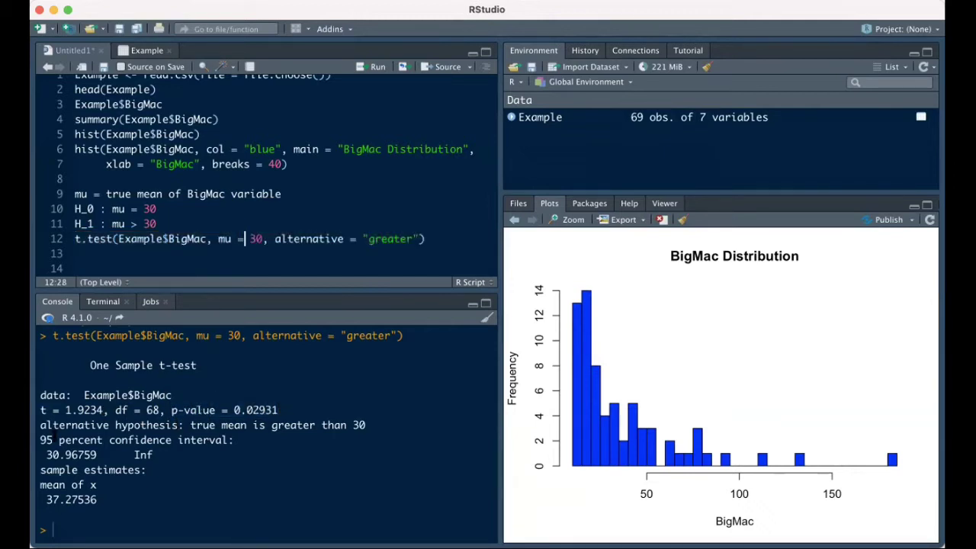
drag(104, 411, 40, 410)
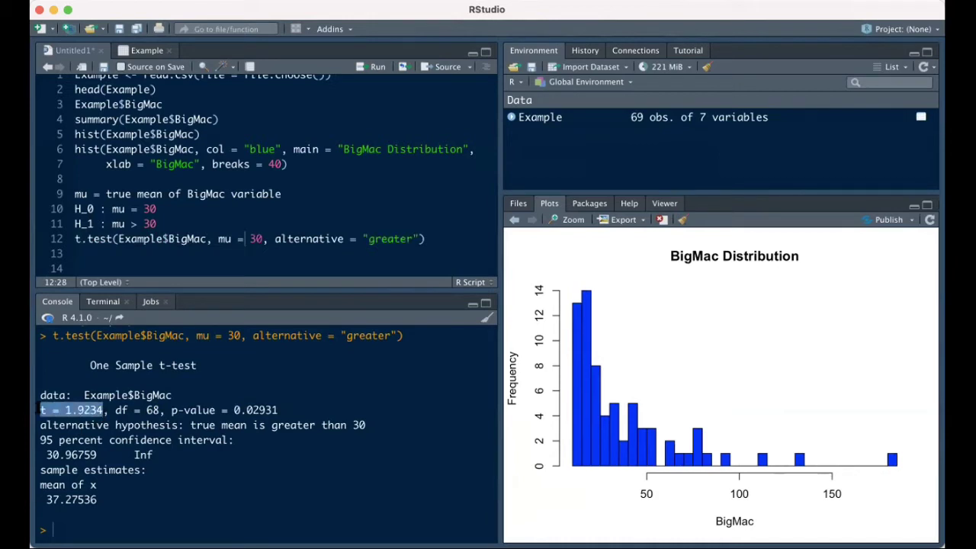
click(105, 412)
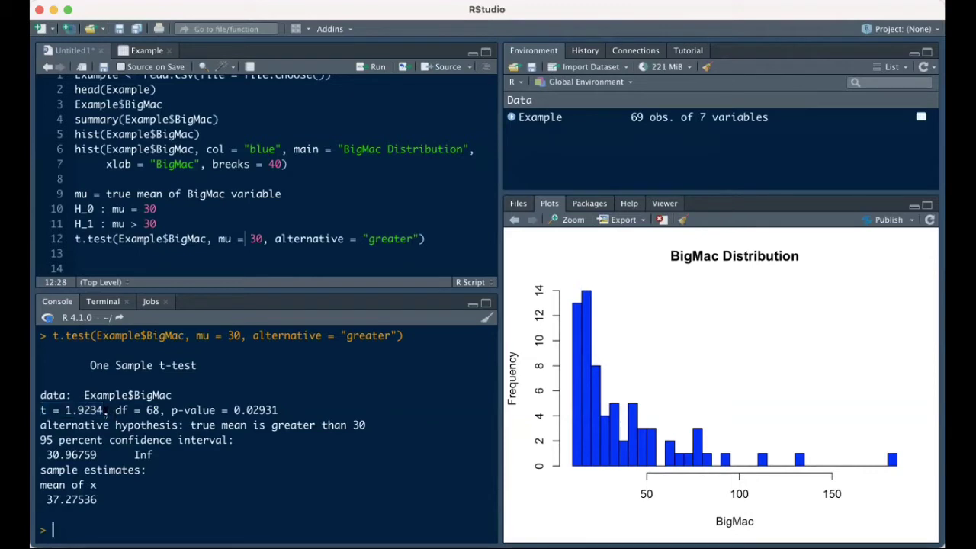
drag(105, 412, 36, 406)
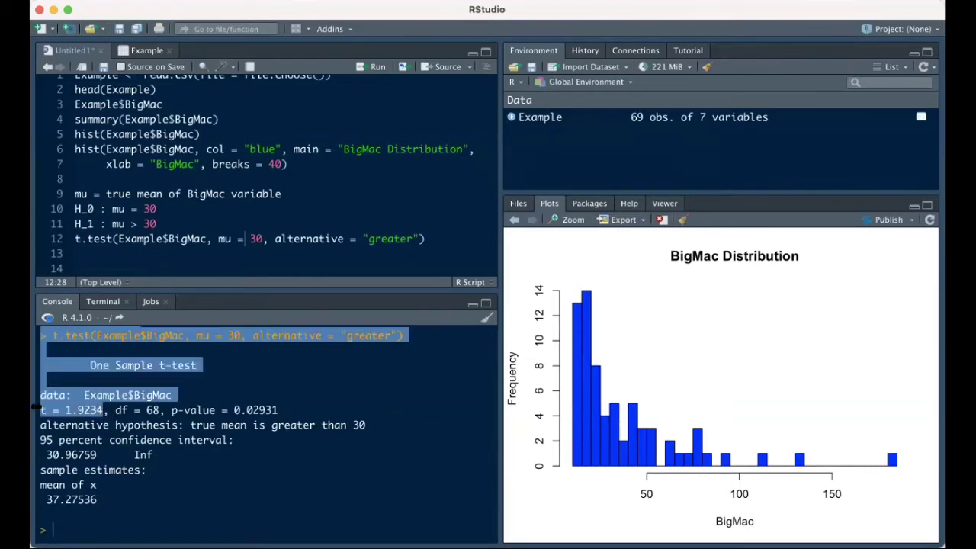
click(76, 410)
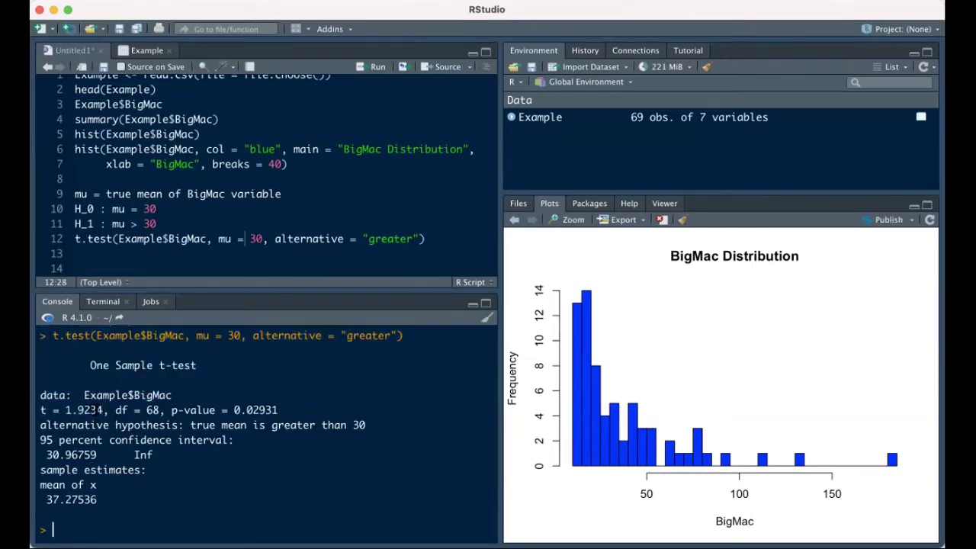
drag(101, 410, 42, 410)
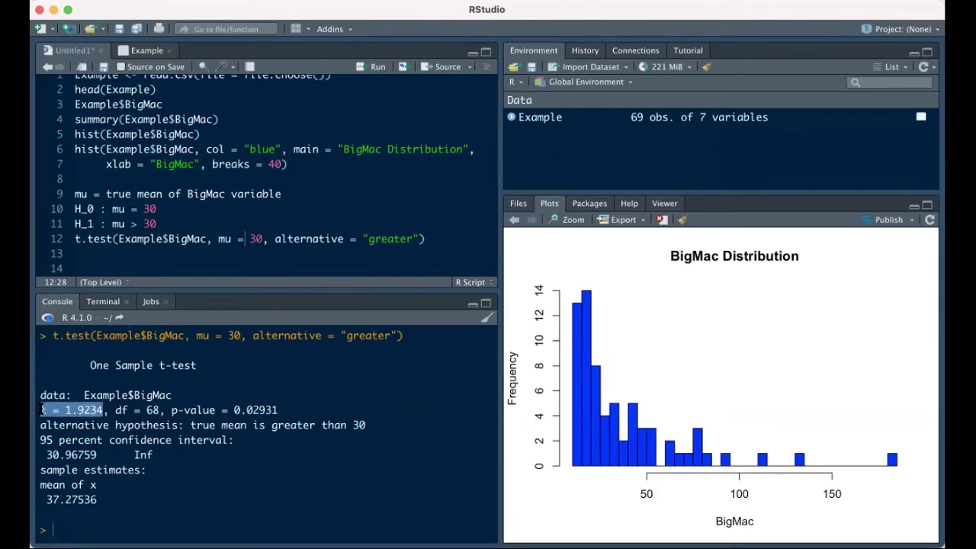
click(338, 337)
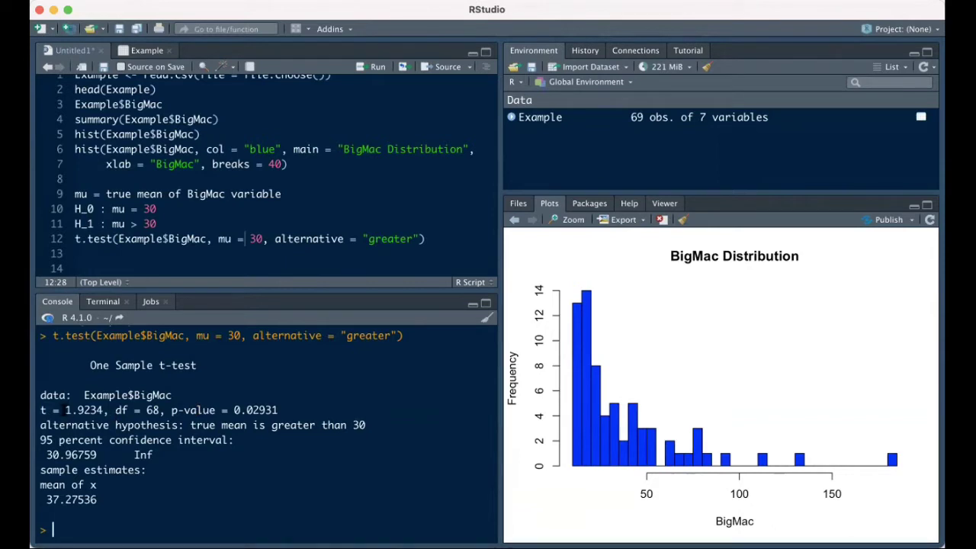
drag(64, 410, 40, 332)
click(100, 410)
click(61, 410)
drag(103, 411, 42, 411)
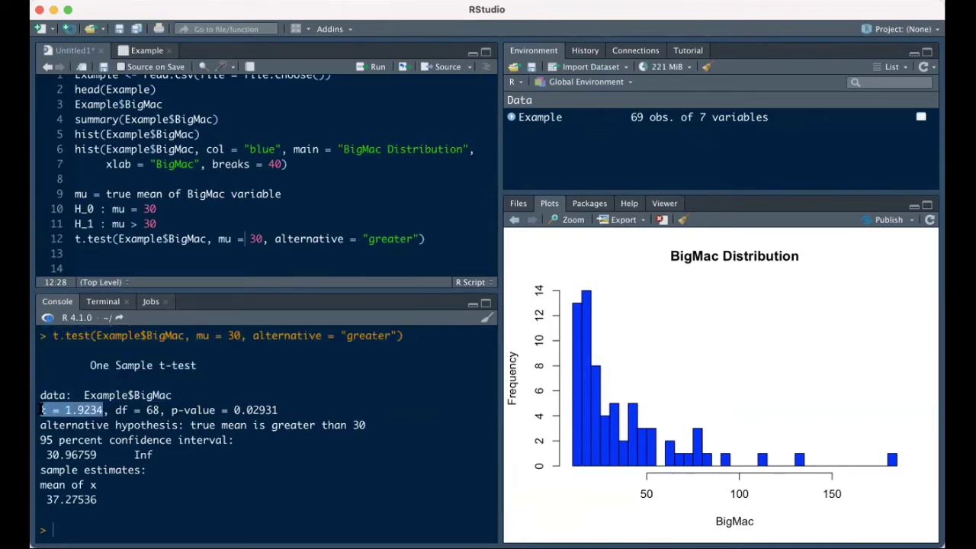
click(88, 410)
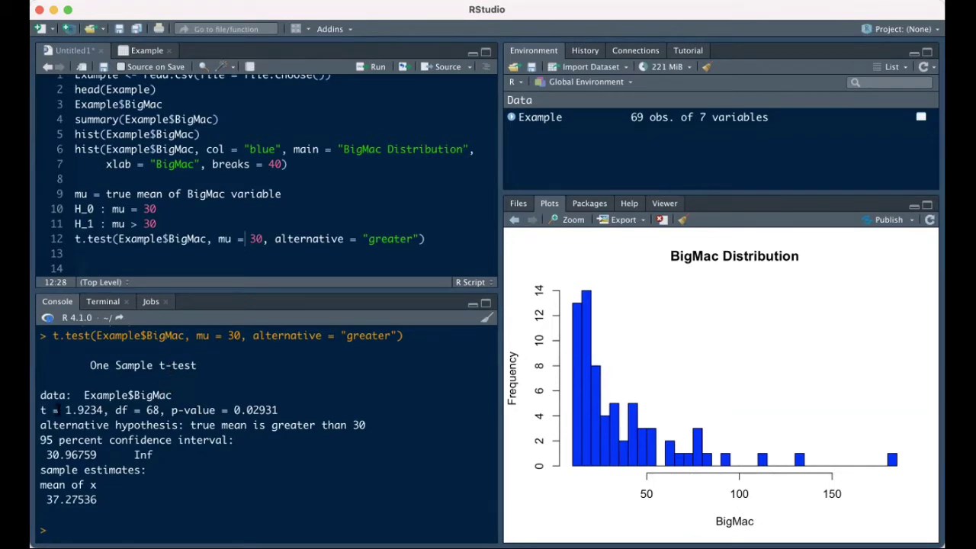
drag(104, 410, 40, 411)
Step: Read the p-value in the test output and record it on line 13 as "p-value = 0.02931"
mouse_move(171, 410)
mouse_down()
mouse_move(298, 406)
mouse_move(169, 410)
mouse_up()
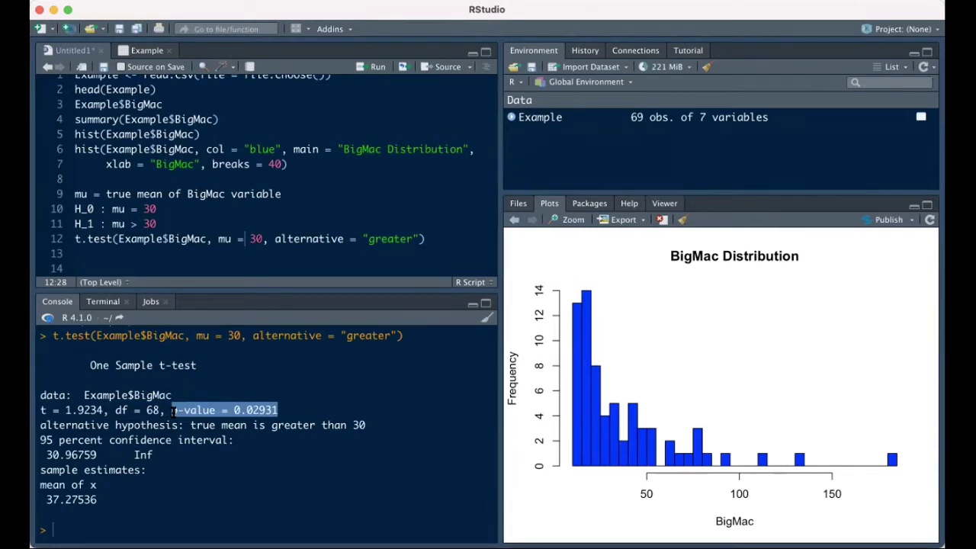
click(191, 412)
drag(167, 411, 284, 411)
click(282, 411)
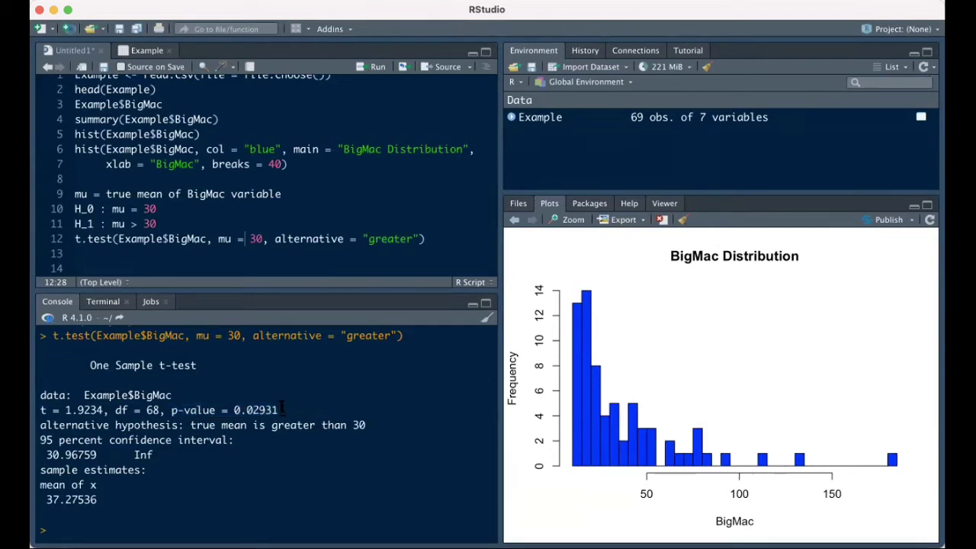
drag(282, 411, 170, 410)
click(160, 246)
text(p-val)
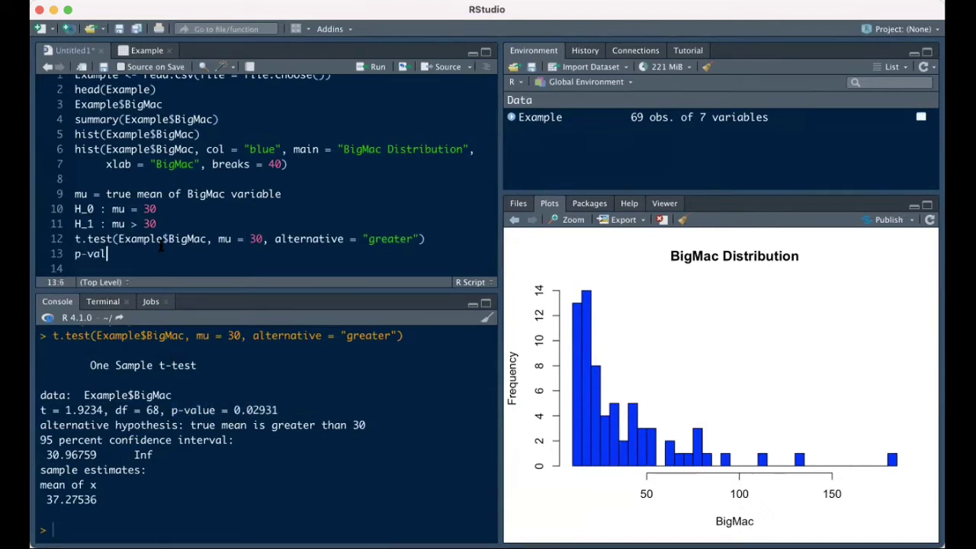
text(ue = 0.02931)
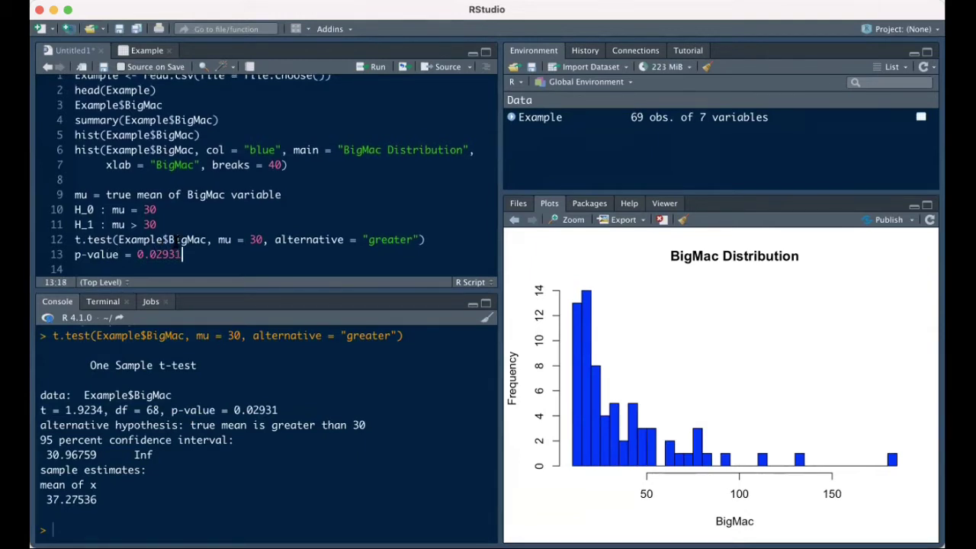
Step: Write the conclusion "reject H_0" on a new line 14 below the p-value
key(Return)
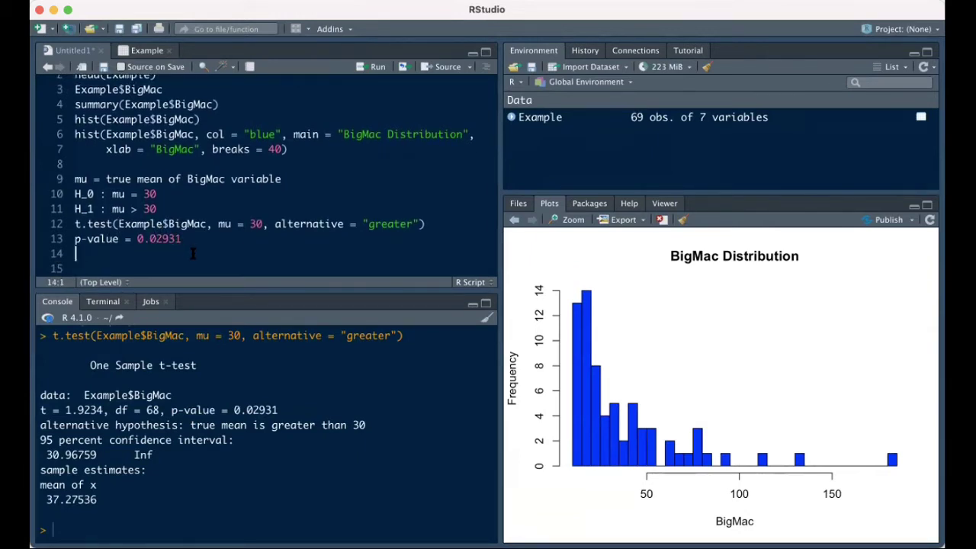
text(rejec)
key(BackSpace)
key(BackSpace)
key(BackSpace)
text(ject H_0)
Step: Append the comparison "< 0.05" to the p-value on line 13
click(185, 238)
text(< 0.05)
drag(200, 239, 219, 239)
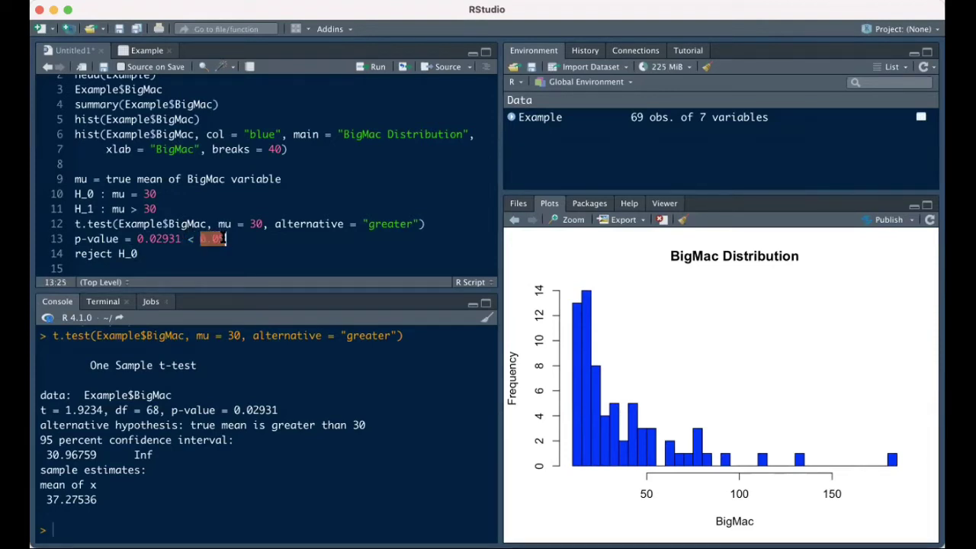
click(226, 239)
Step: Review the conclusion on line 14 against the null and alternative hypotheses on lines 10 and 11
click(142, 254)
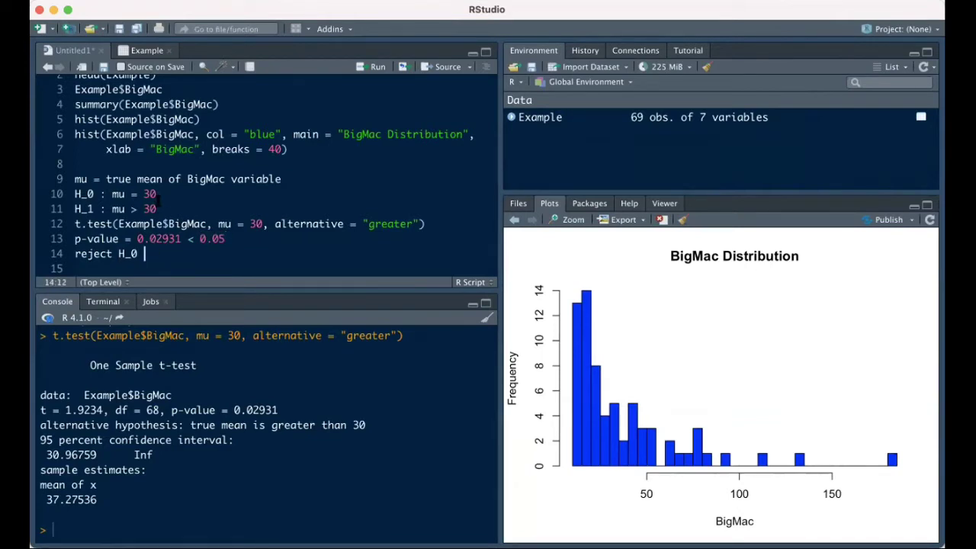
drag(157, 209, 112, 210)
click(157, 255)
drag(75, 194, 113, 195)
shift+click(156, 208)
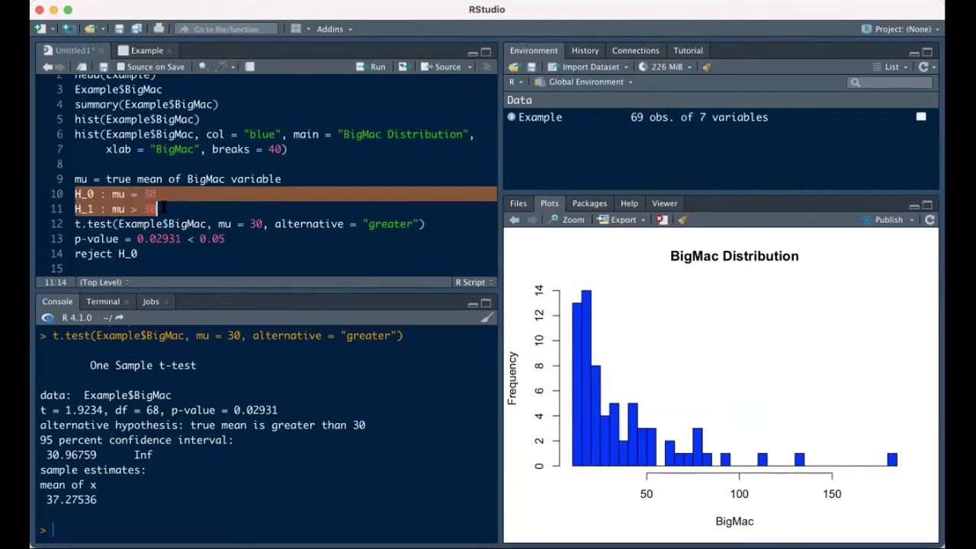
click(169, 224)
key(Down)
key(Down)
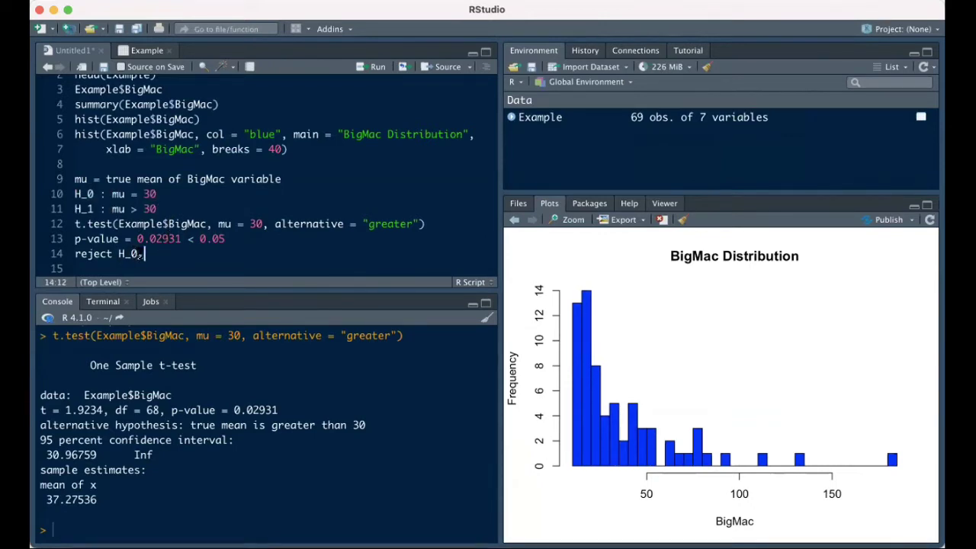
drag(138, 254, 76, 254)
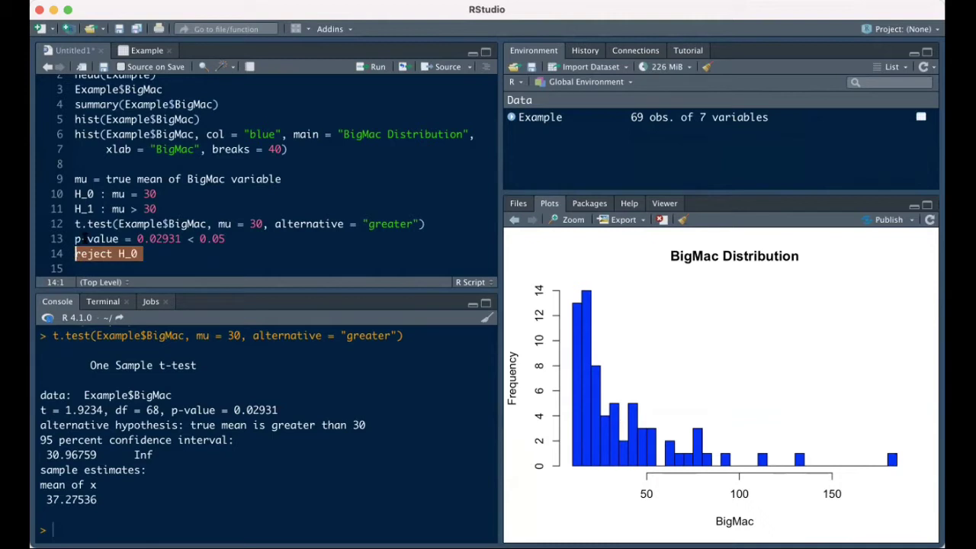
click(116, 209)
drag(118, 209, 156, 209)
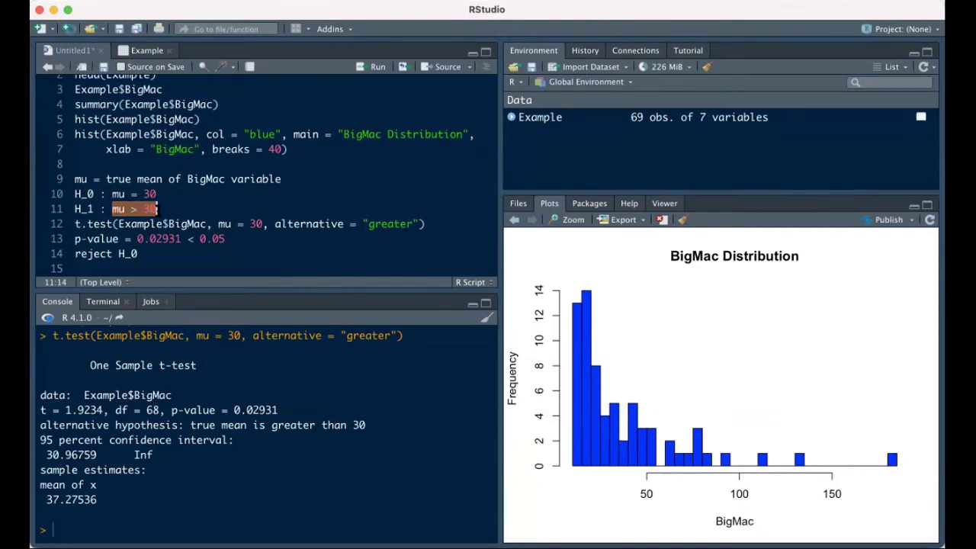
Step: Copy the t.test call from line 12 to line 16, leaving a blank line below the "reject H_0" conclusion
click(142, 258)
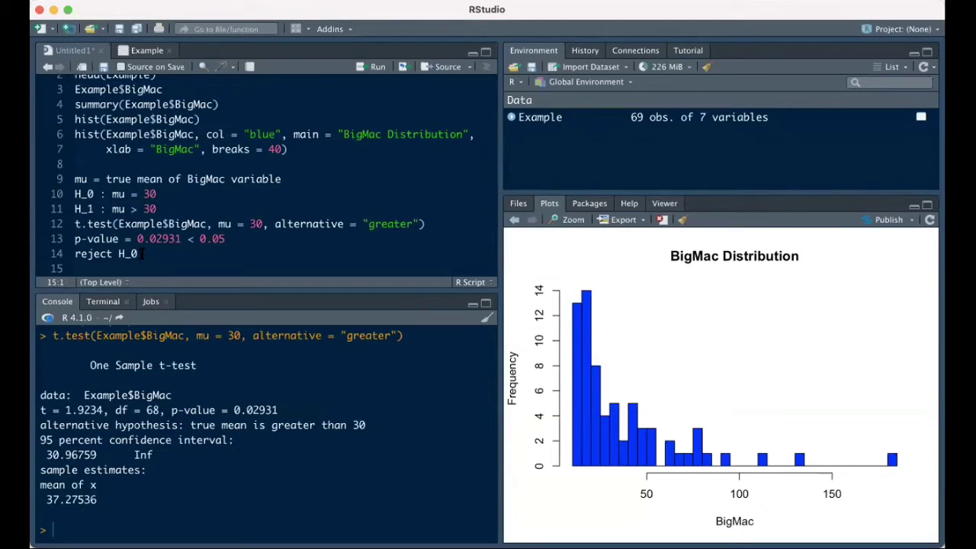
drag(142, 254, 75, 254)
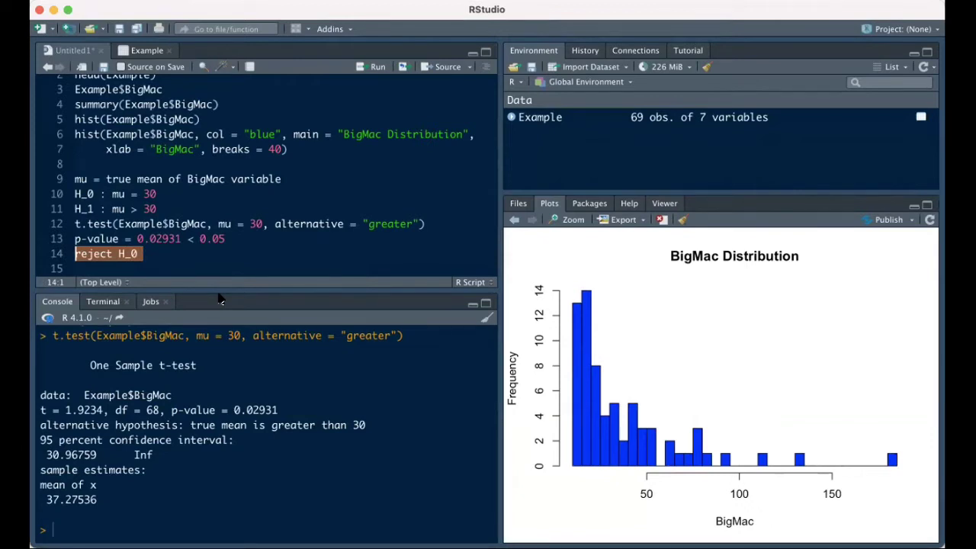
click(152, 255)
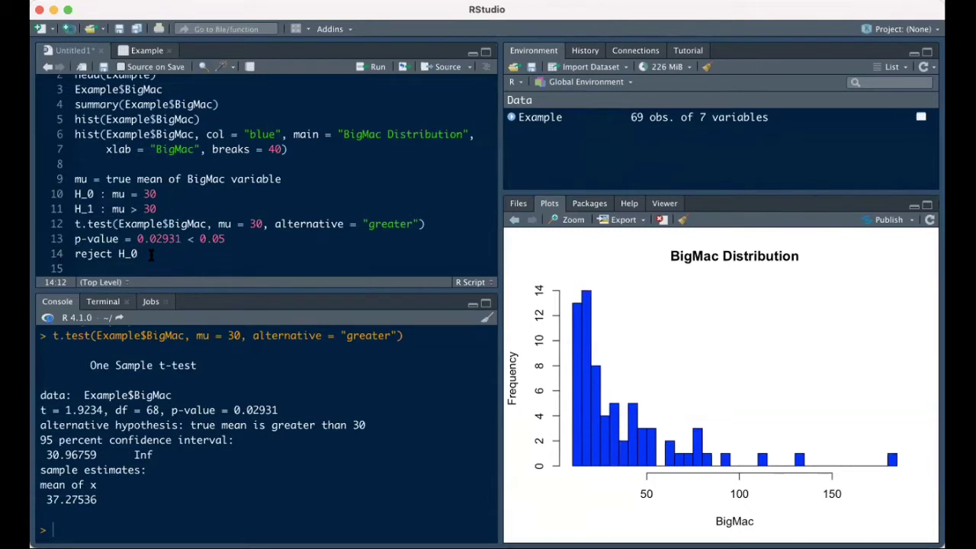
key(Return)
key(Return)
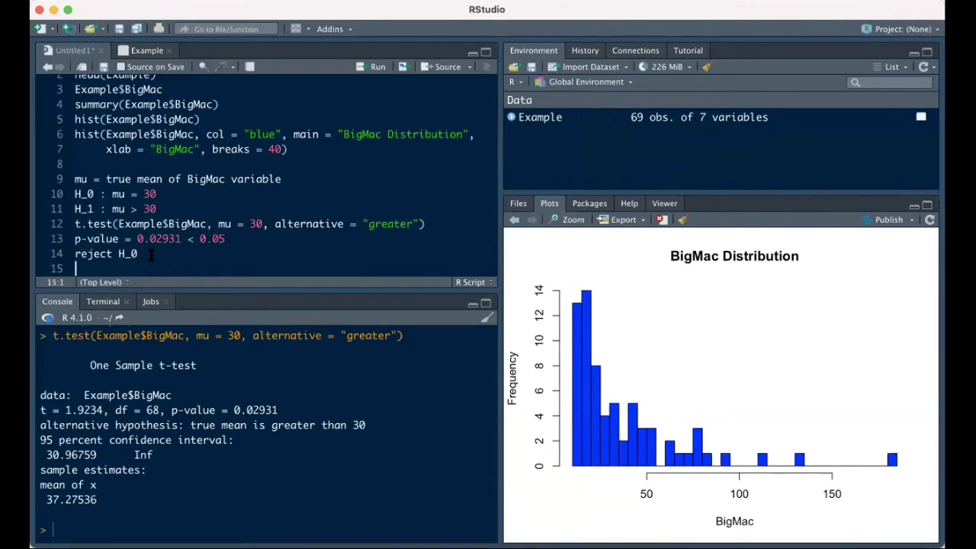
drag(74, 209, 427, 209)
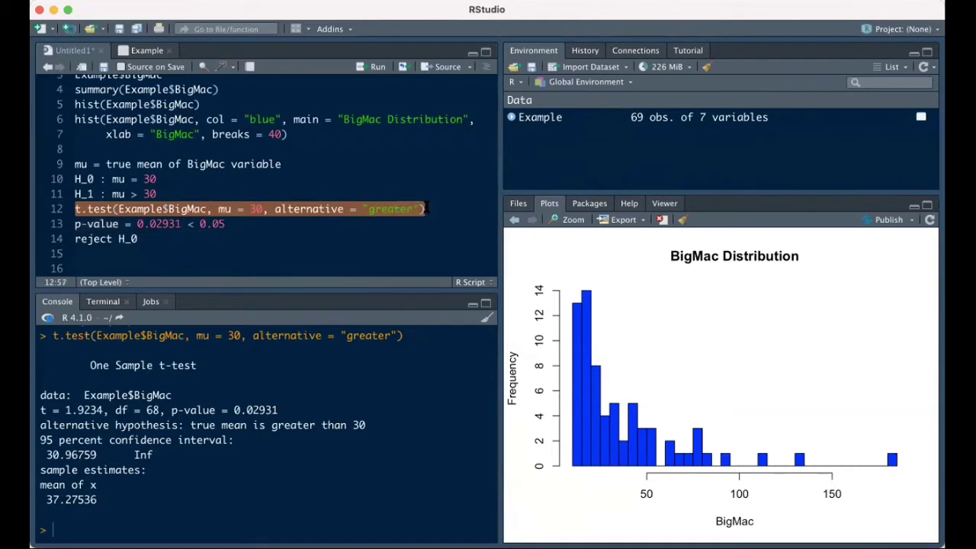
click(427, 209)
drag(370, 209, 38, 209)
key(super+c)
click(88, 266)
key(super+v)
scroll(229, 259, down, 1)
Step: Change the alternative in the copied t.test call on line 16 to "two.sided"
click(410, 254)
key(BackSpace)
key(BackSpace)
key(BackSpace)
key(BackSpace)
key(BackSpace)
key(BackSpace)
key(BackSpace)
text(two.sided)
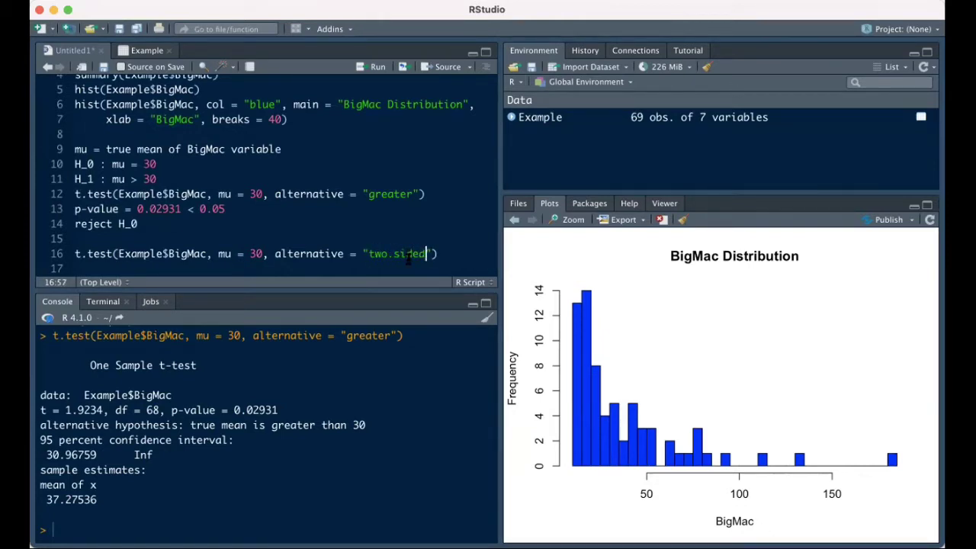
Step: Compare the two-sided option with the hypothesis on line 11 and run the t-test on line 16
drag(369, 254, 422, 260)
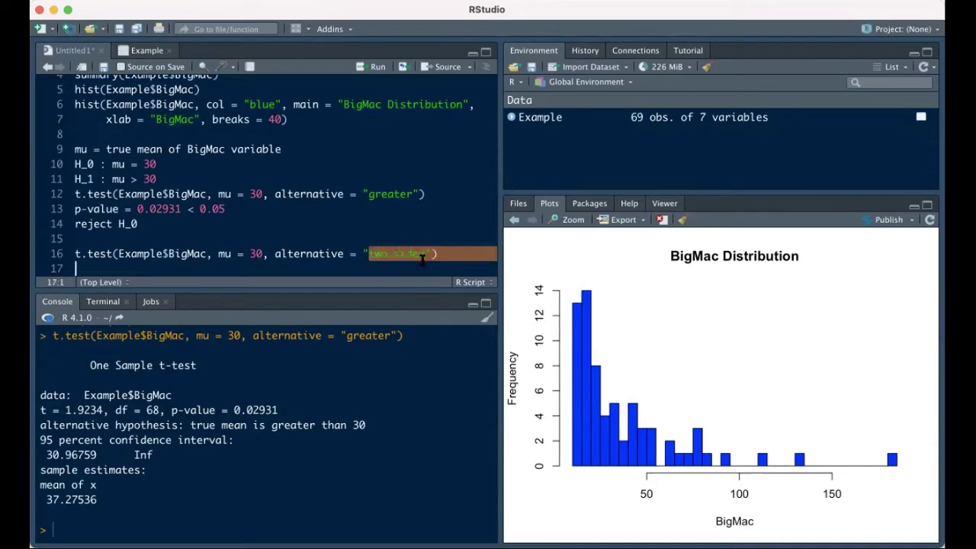
click(127, 236)
click(135, 178)
drag(136, 178, 131, 179)
click(303, 238)
click(437, 254)
key(super+Return)
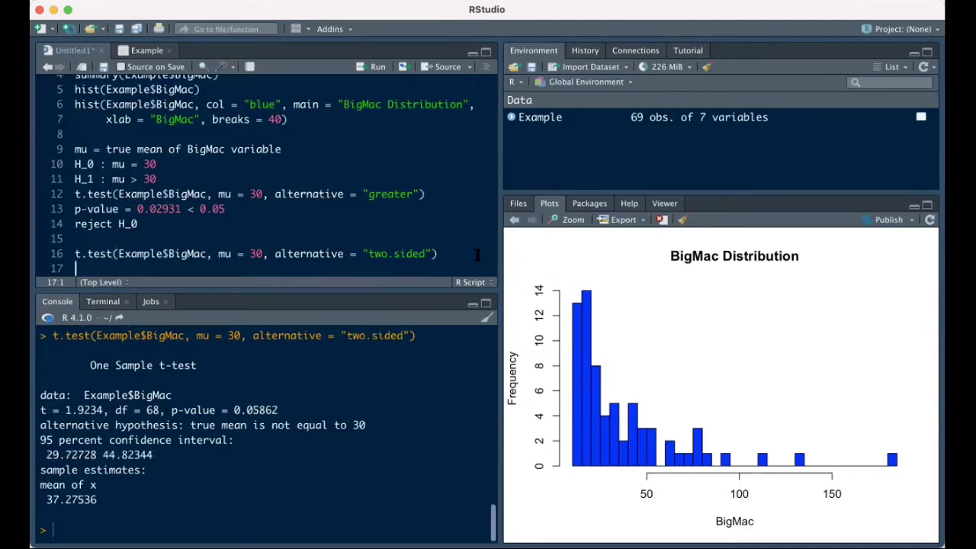
Step: Examine the t statistic, the p-value and the alternative option in the two-sided test output
drag(234, 410, 278, 410)
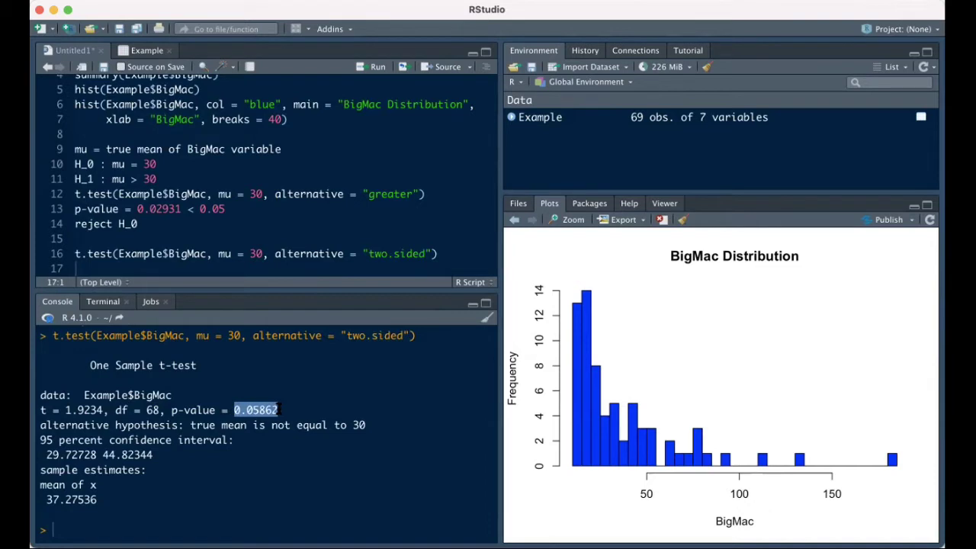
click(99, 409)
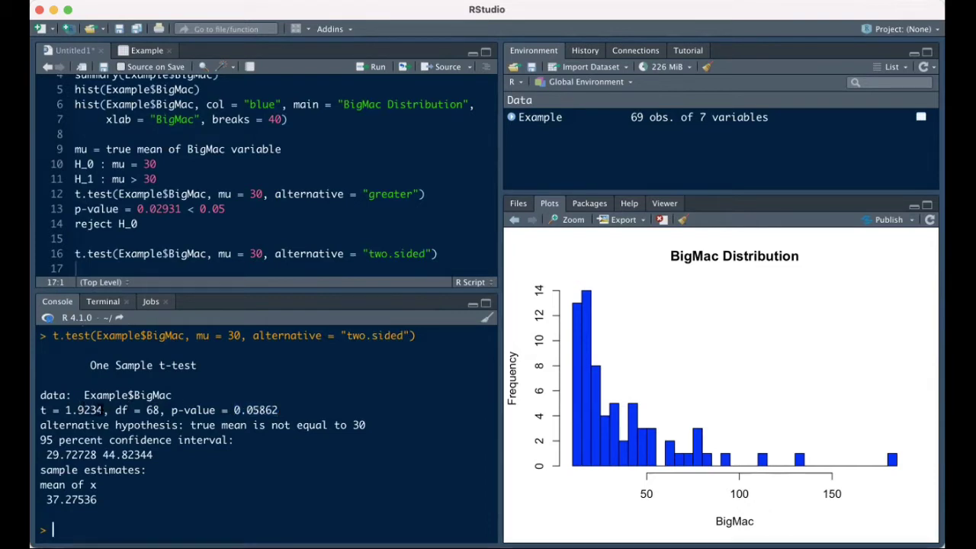
drag(64, 410, 103, 409)
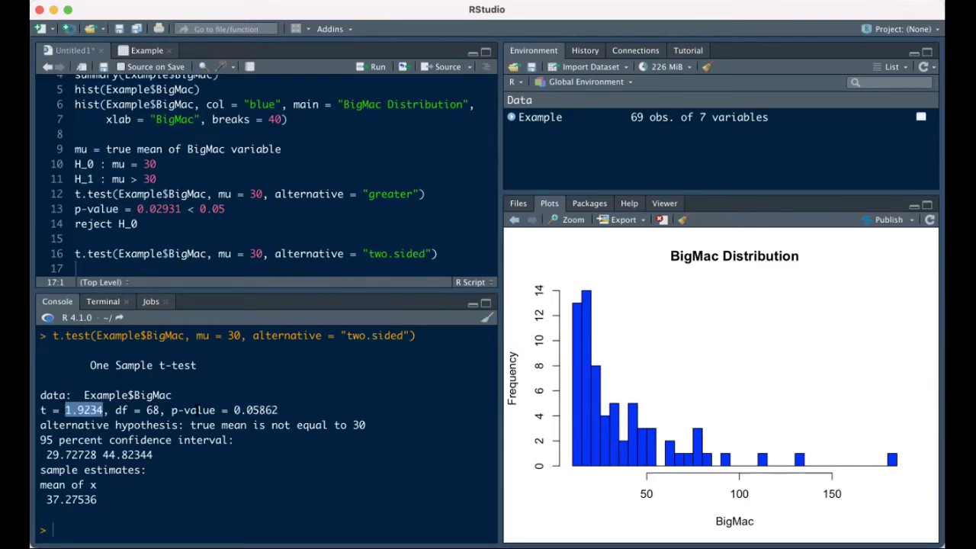
drag(234, 410, 276, 409)
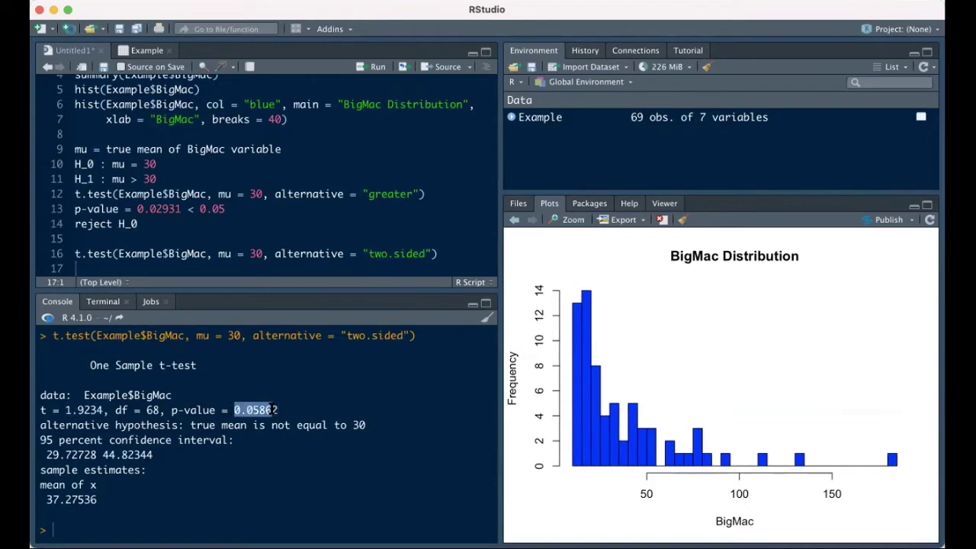
click(356, 338)
drag(348, 343, 398, 344)
click(400, 359)
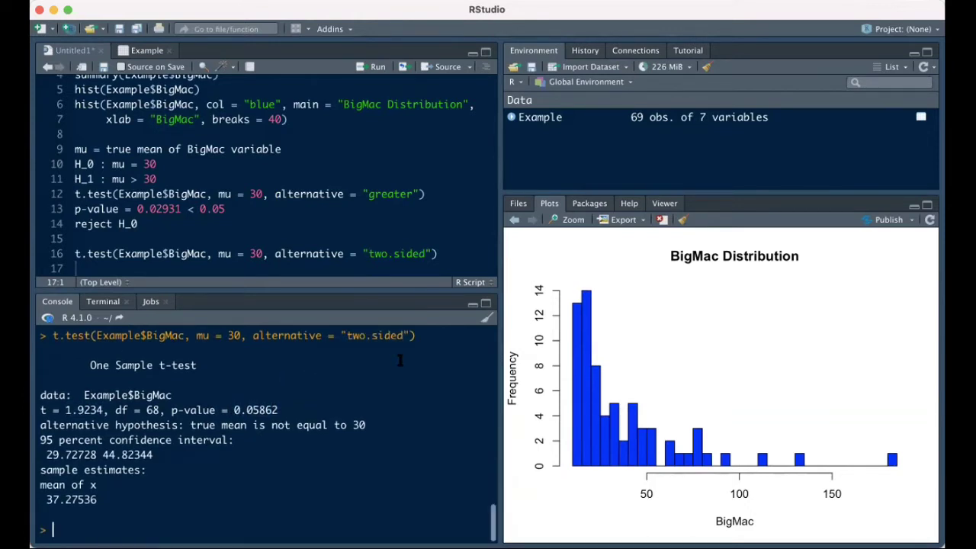
drag(228, 410, 276, 410)
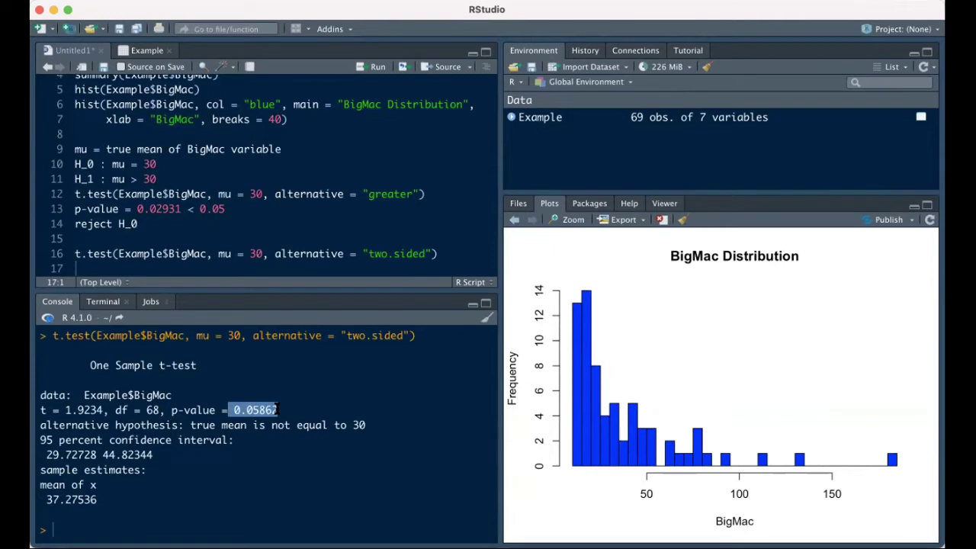
click(277, 411)
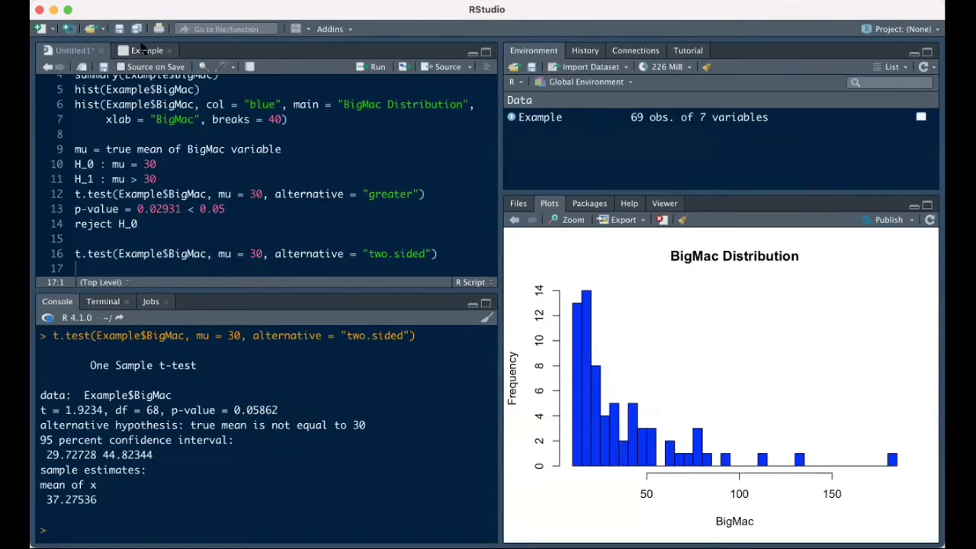
Step: View the first rows of the Example data table and return to the script
click(142, 51)
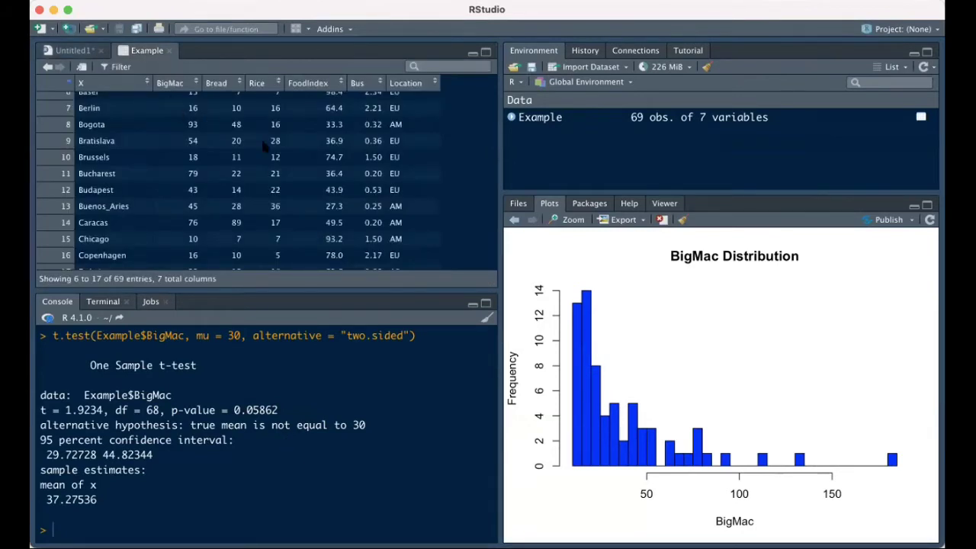
scroll(274, 176, up, 3)
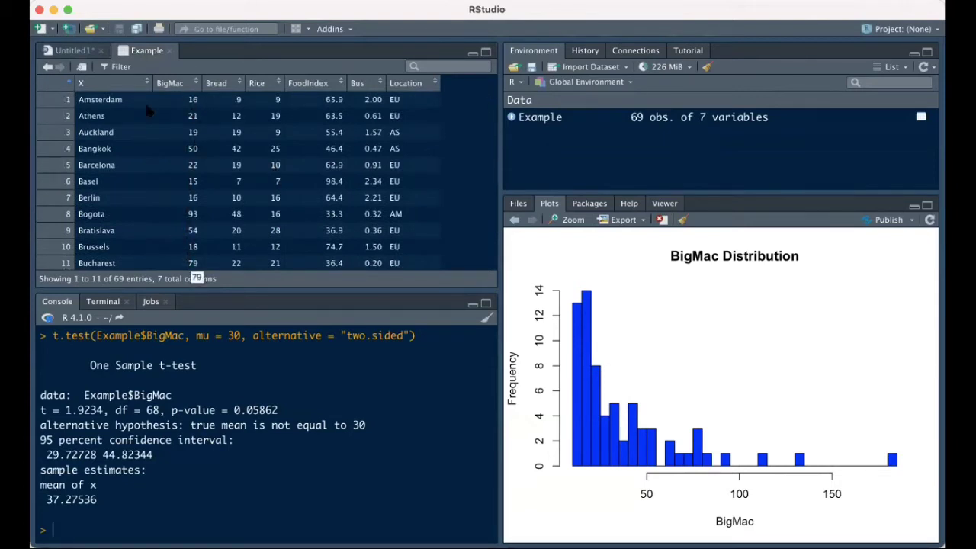
click(76, 52)
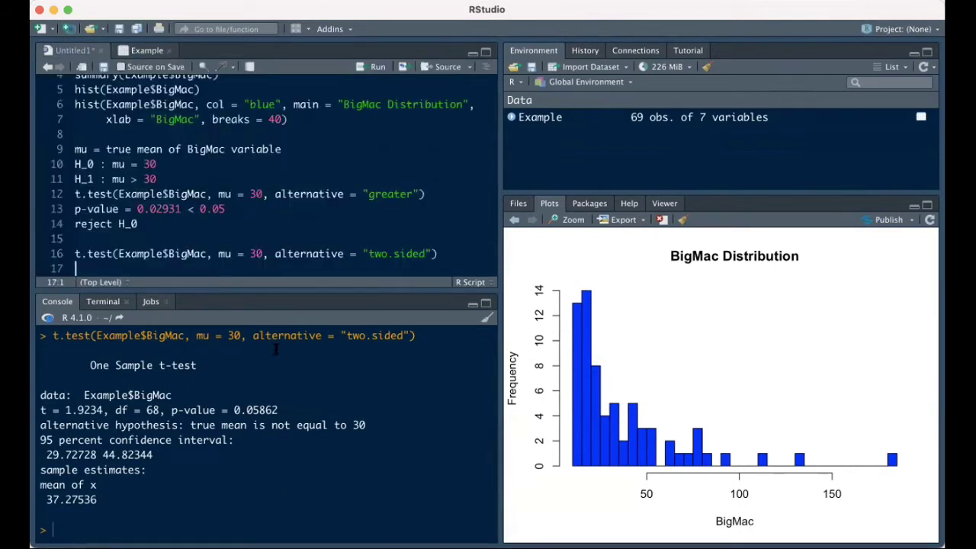
Step: Examine the 95 percent confidence interval in the two-sided t-test output
drag(269, 295, 269, 290)
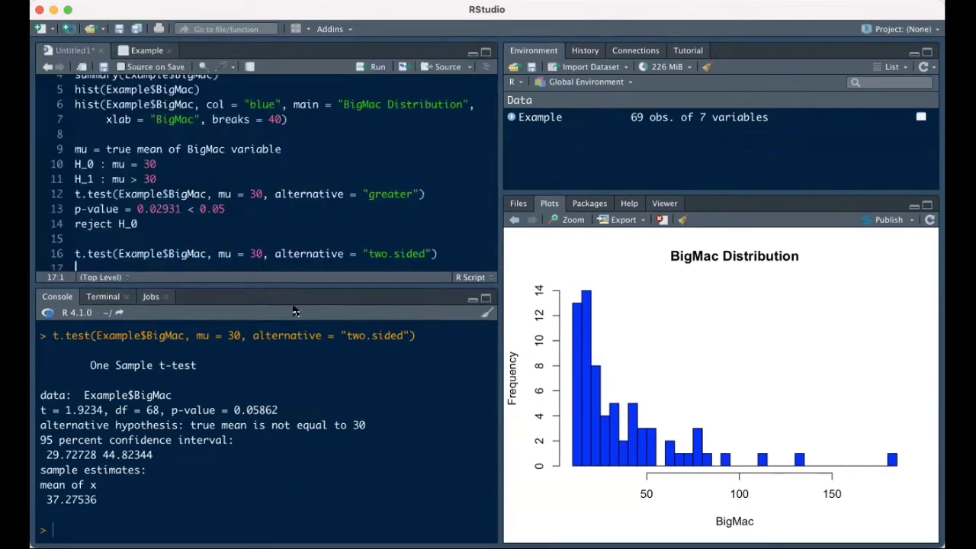
drag(255, 336, 409, 337)
drag(45, 455, 238, 435)
drag(46, 454, 155, 455)
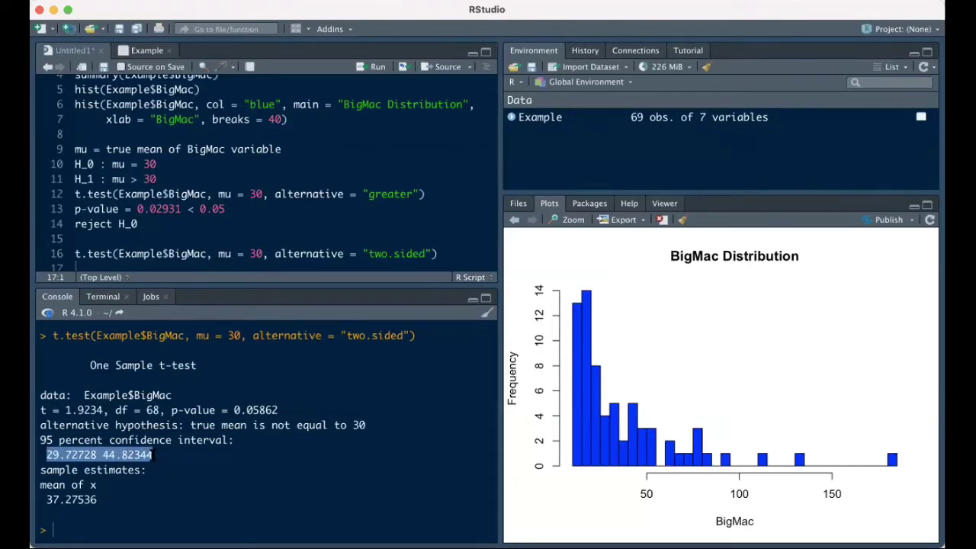
click(165, 456)
drag(158, 455, 39, 440)
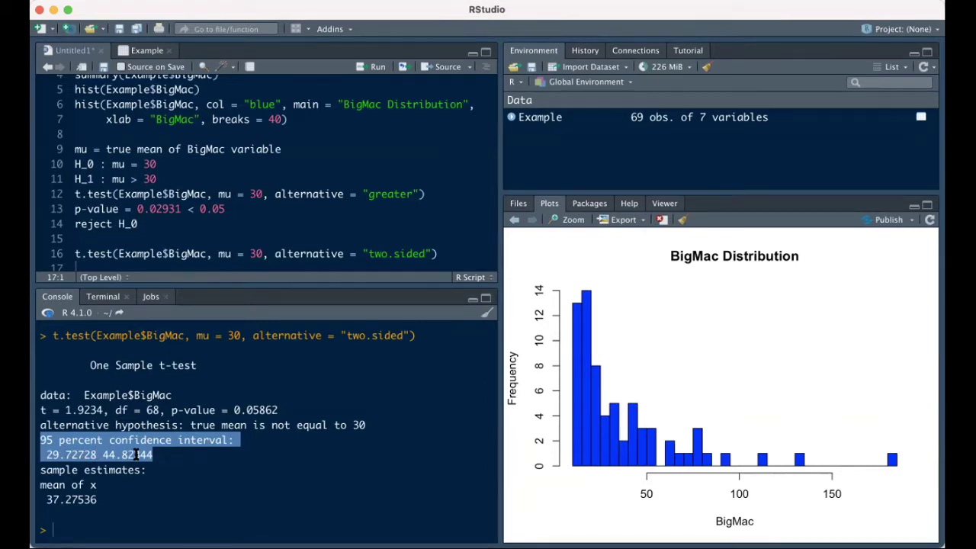
click(190, 461)
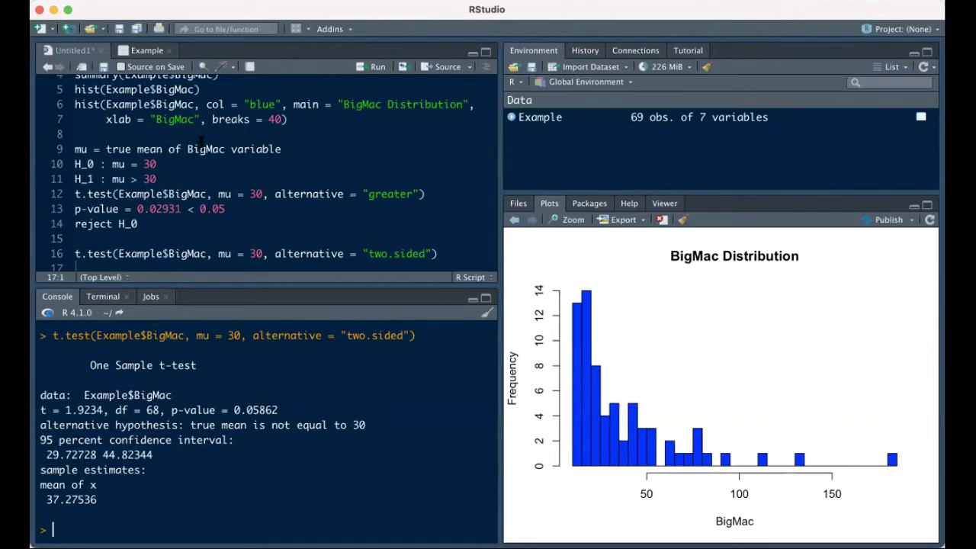
Step: Look through the rows of the Example data table, comparing the BigMac and Bread columns, and return to the script
click(151, 52)
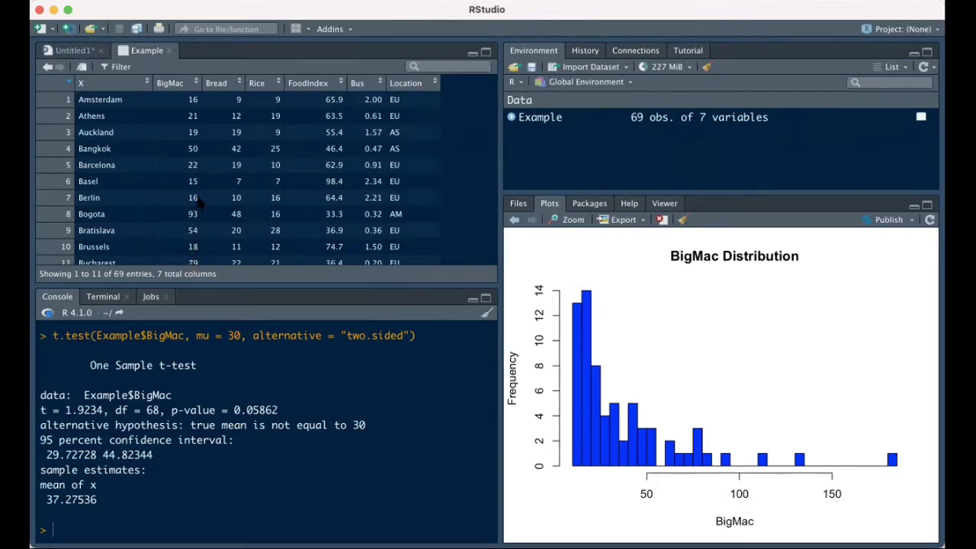
scroll(219, 177, down, 5)
scroll(218, 175, down, 10)
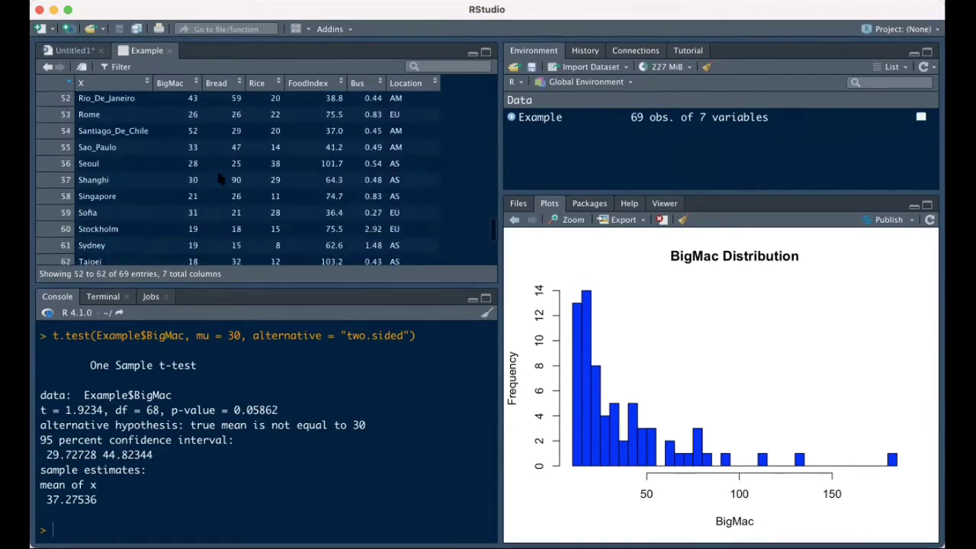
scroll(217, 175, up, 8)
scroll(218, 175, up, 7)
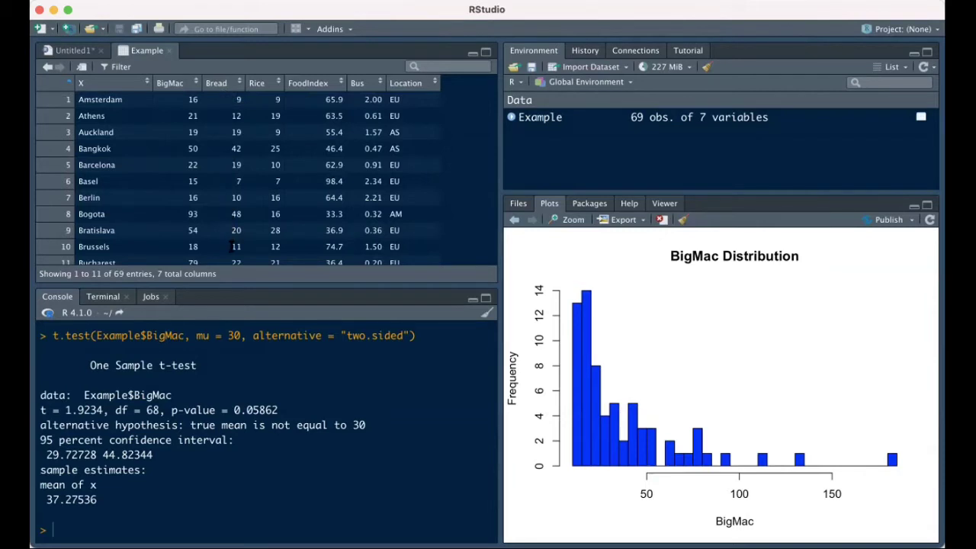
scroll(229, 196, down, 5)
scroll(231, 196, down, 5)
scroll(231, 196, down, 3)
scroll(231, 197, down, 5)
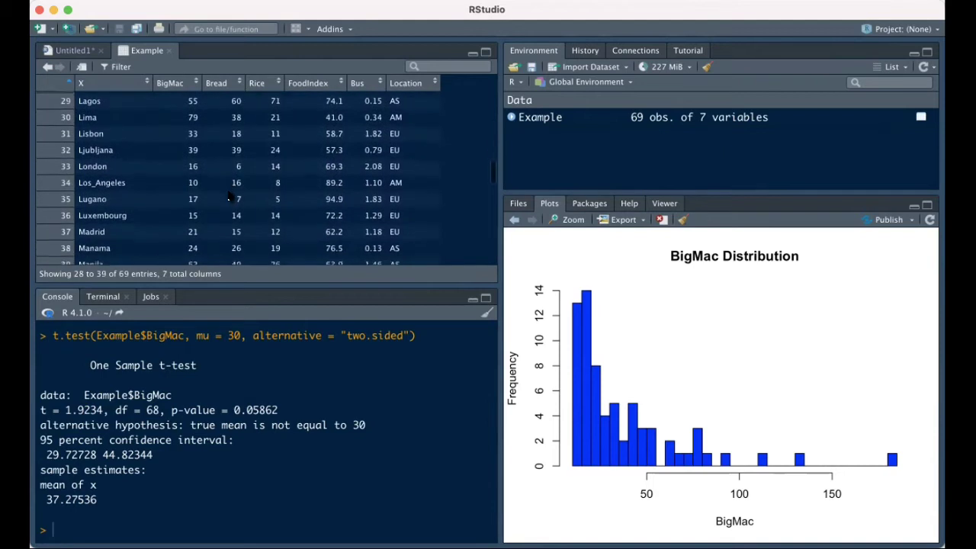
scroll(231, 197, down, 5)
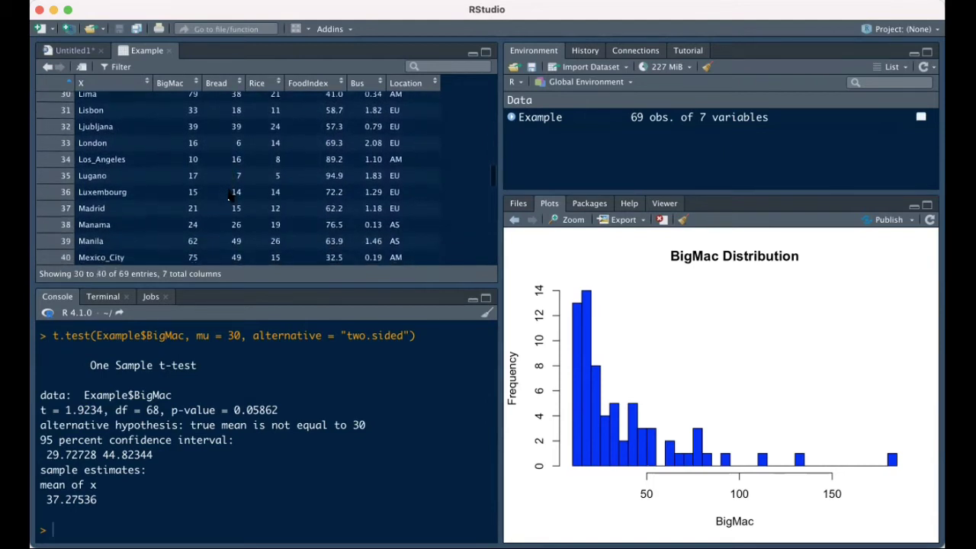
scroll(230, 197, down, 2)
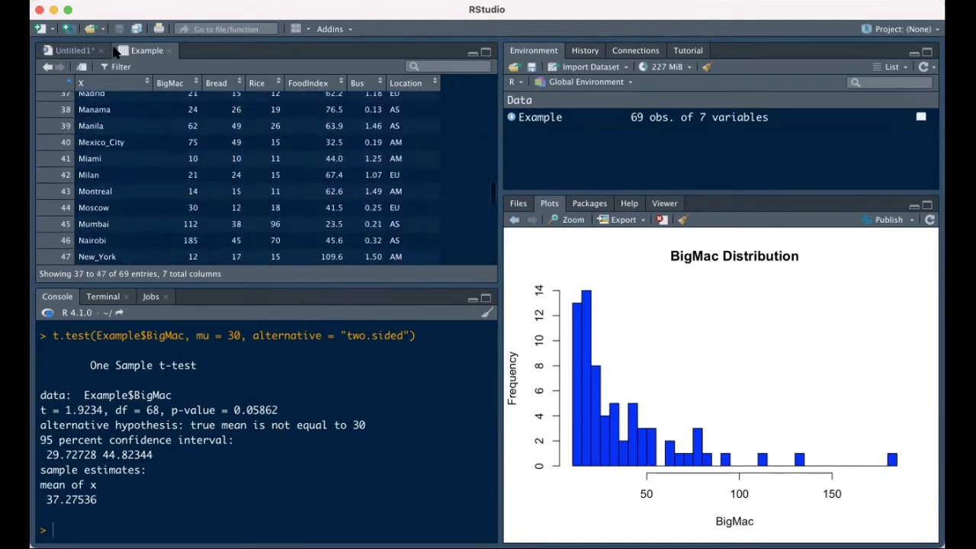
click(82, 51)
Step: Add summary(Example$Bread) on line 18, run it, and read the mean in its output
scroll(120, 261, down, 1)
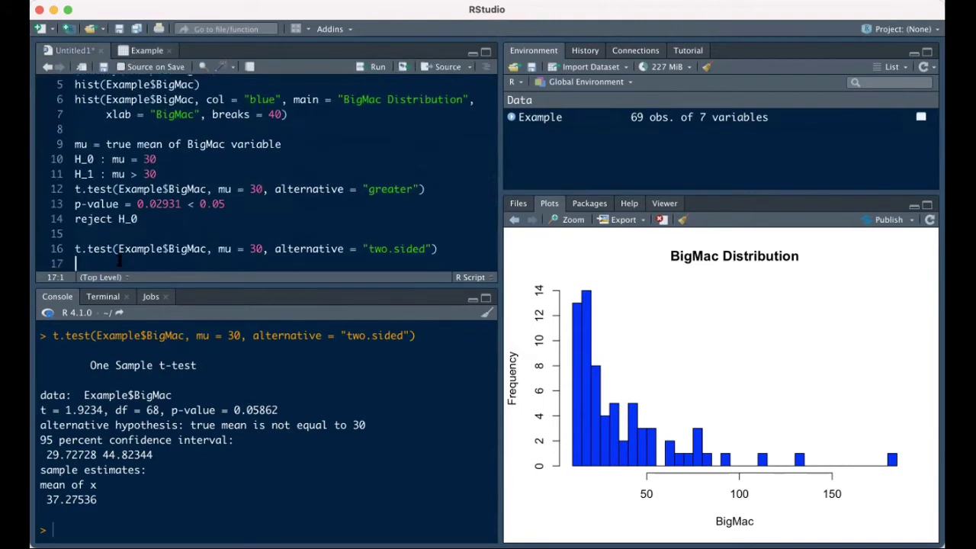
key(Return)
key(Return)
key(Return)
key(Up)
key(Up)
text(summart)
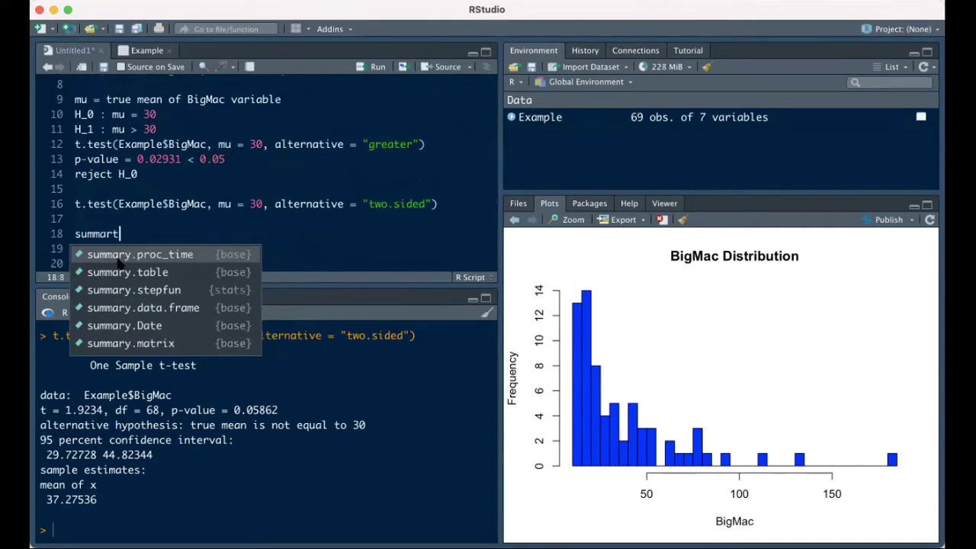
key(BackSpace)
text(y(Example)
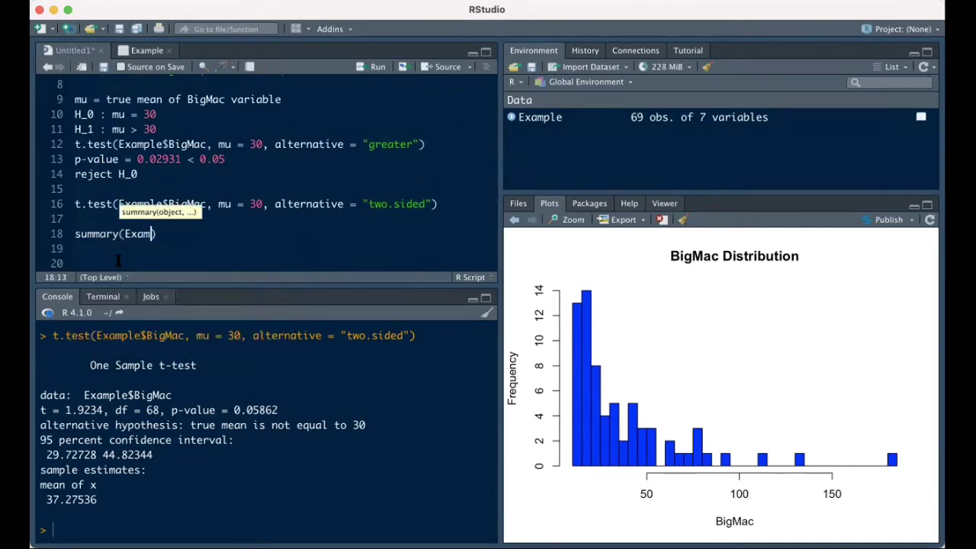
text($Bread)
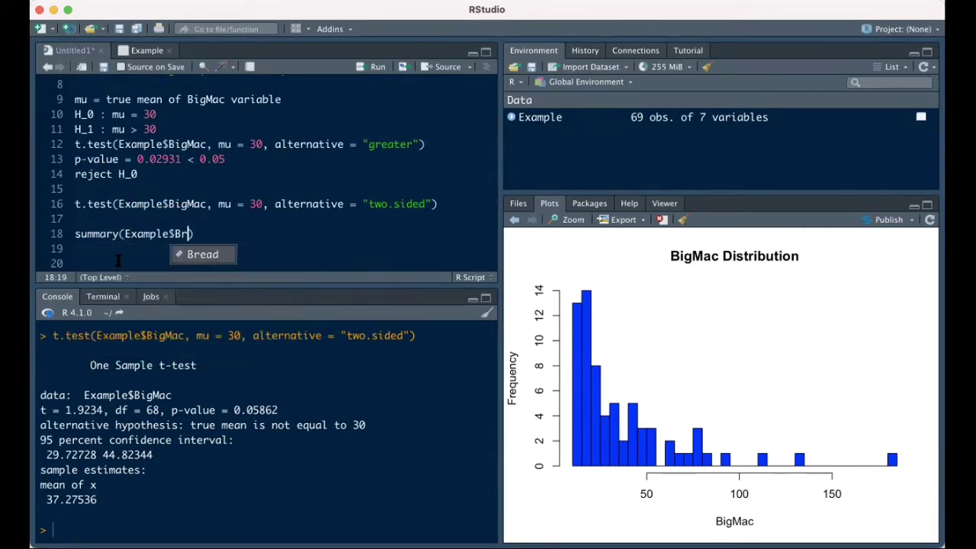
key(super+Return)
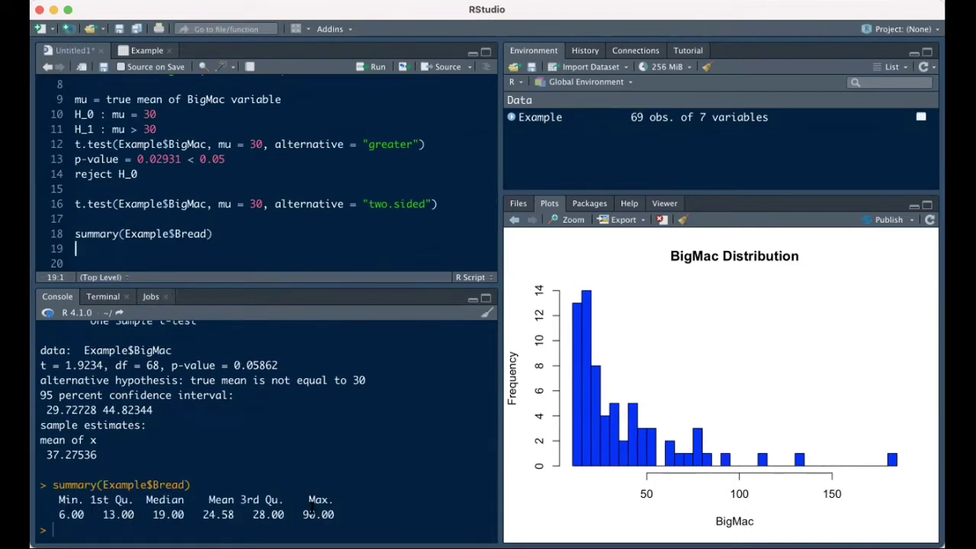
drag(203, 516, 230, 517)
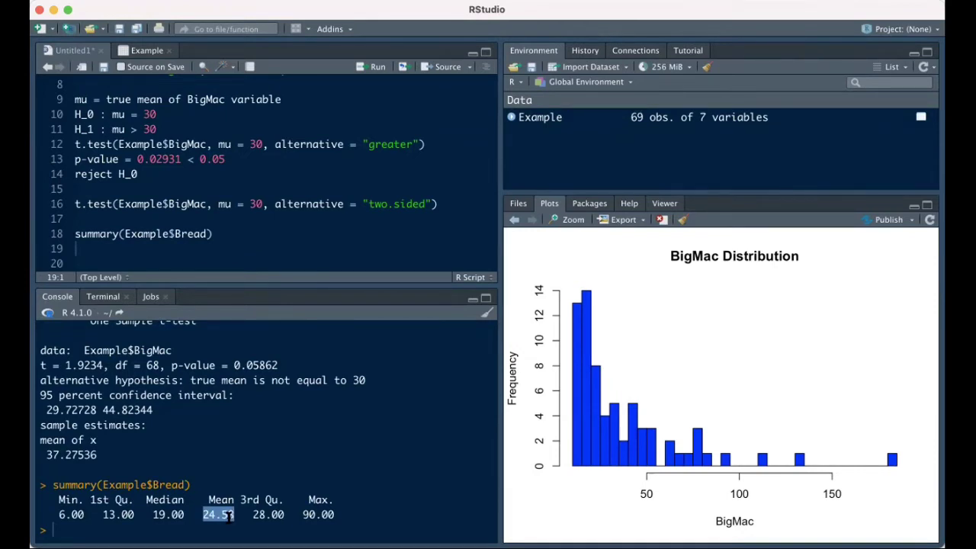
click(204, 253)
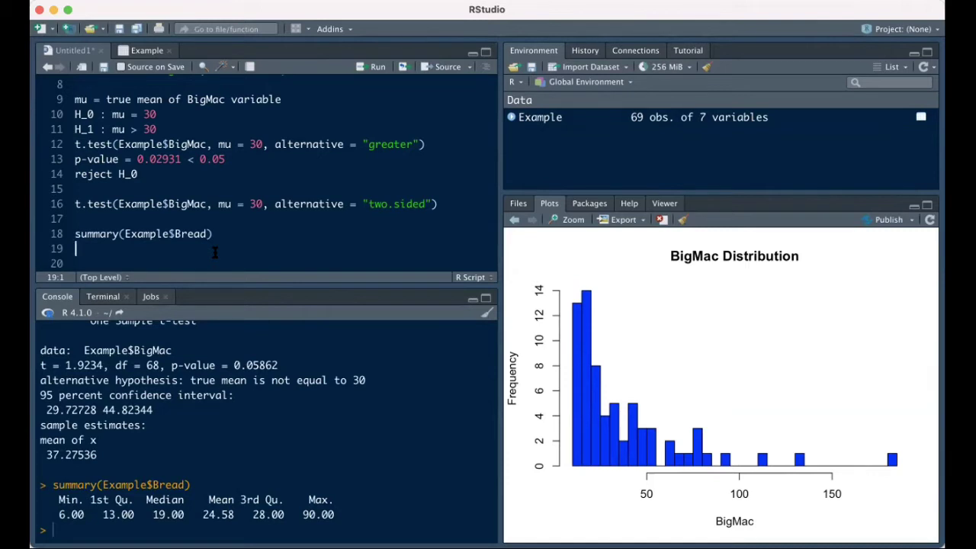
Step: Add table(Example$Bread > 20) on line 19, reusing the variable from the summary call, and run it
text(table()
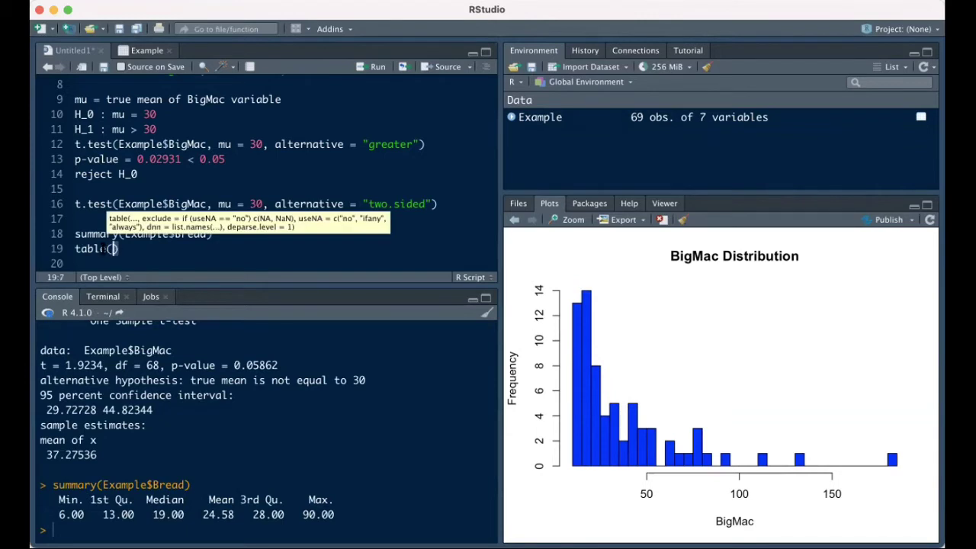
drag(107, 249, 206, 234)
key(super+c)
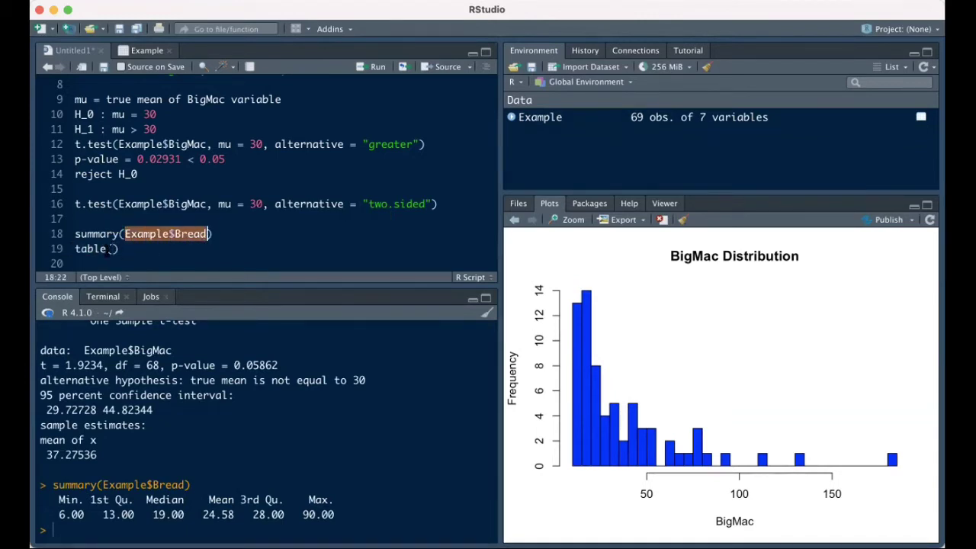
click(113, 249)
key(super+v)
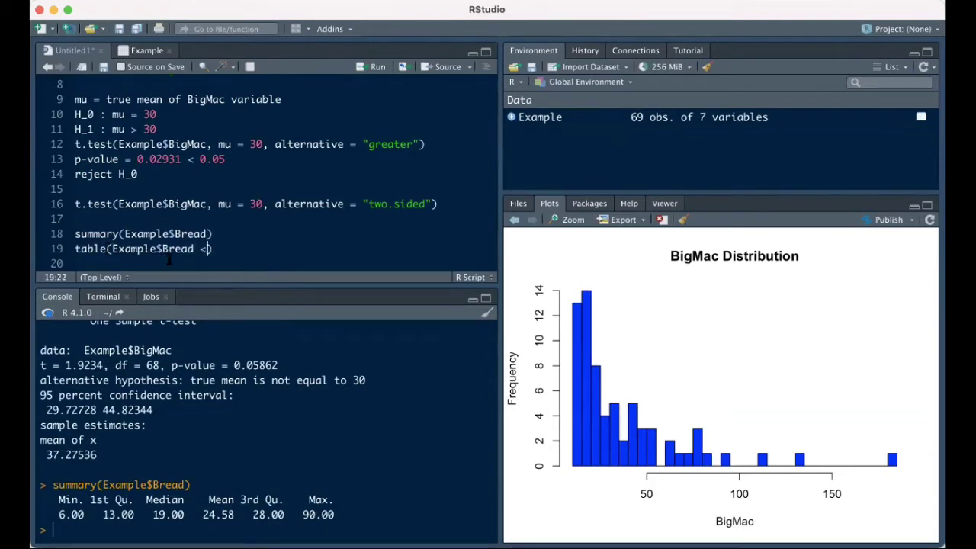
text(<>)
key(BackSpace)
key(BackSpace)
text(> 20)
key(super+Return)
drag(75, 249, 234, 249)
click(233, 248)
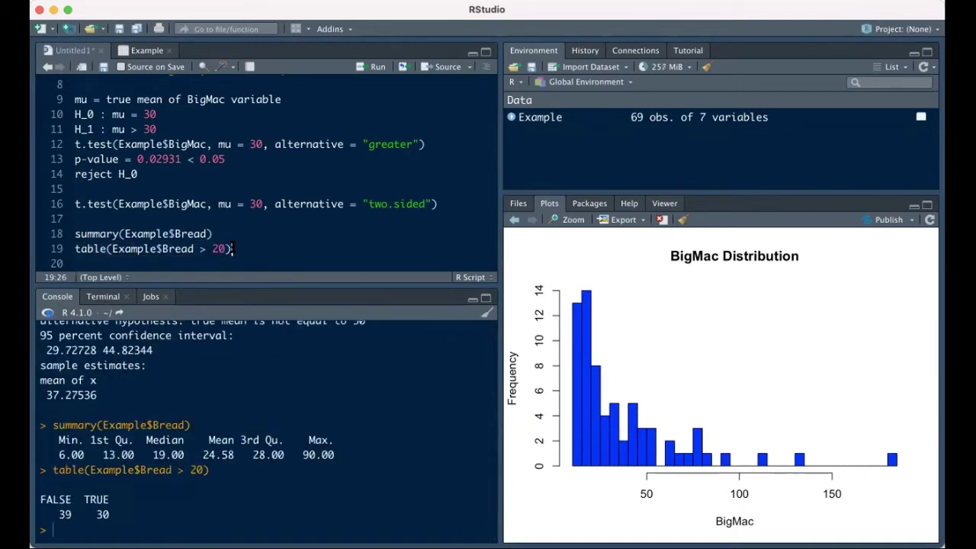
Step: Review the Bread > 20 condition against the Bread column in the Example data table, and return to the script
drag(112, 249, 195, 249)
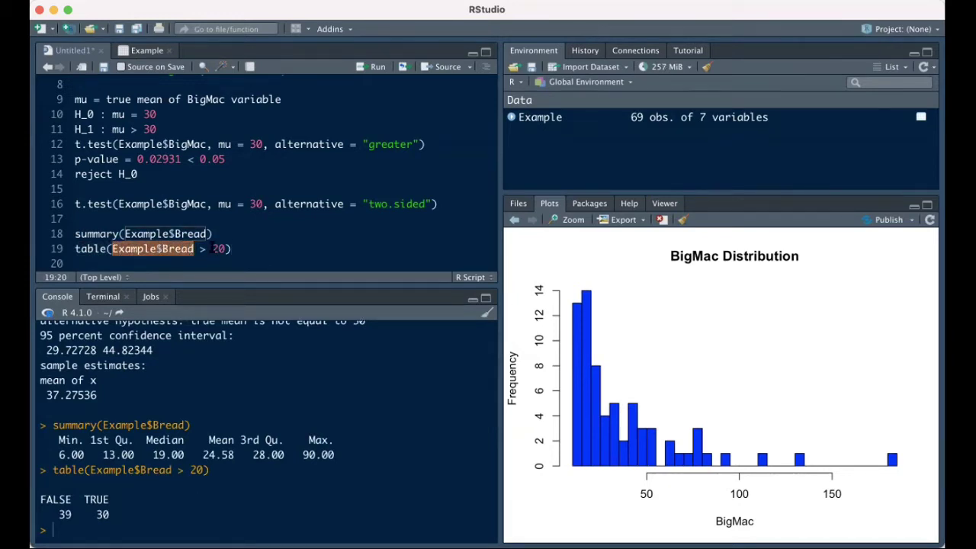
double_click(219, 248)
drag(214, 249, 201, 249)
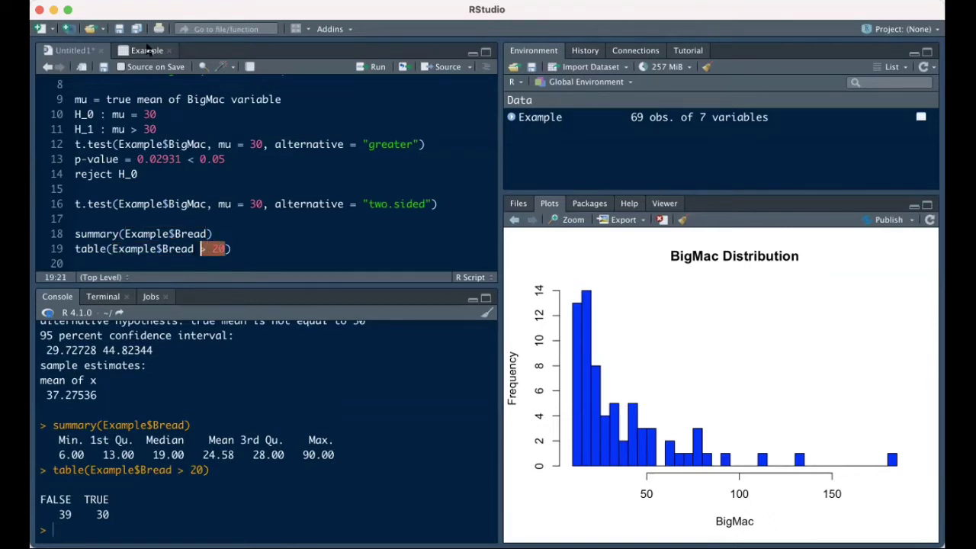
click(238, 260)
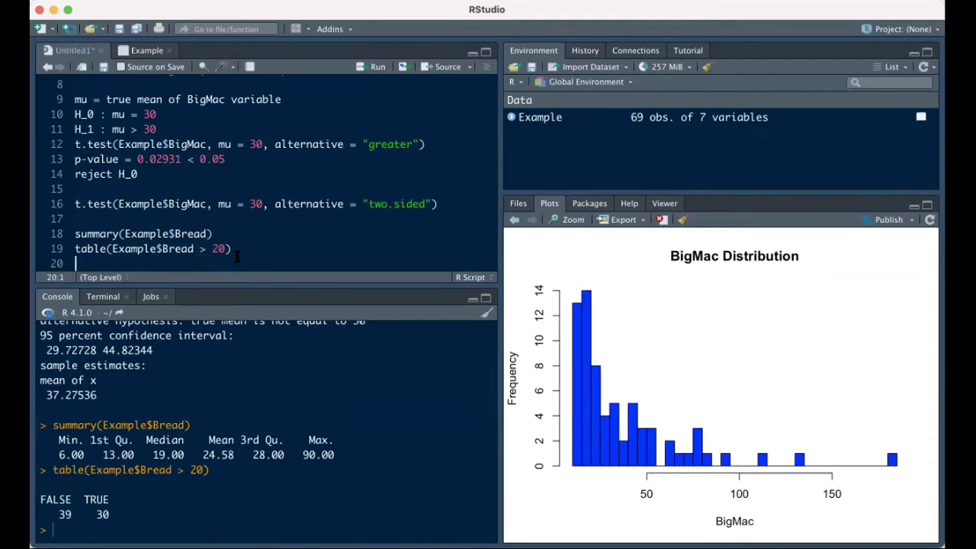
click(145, 51)
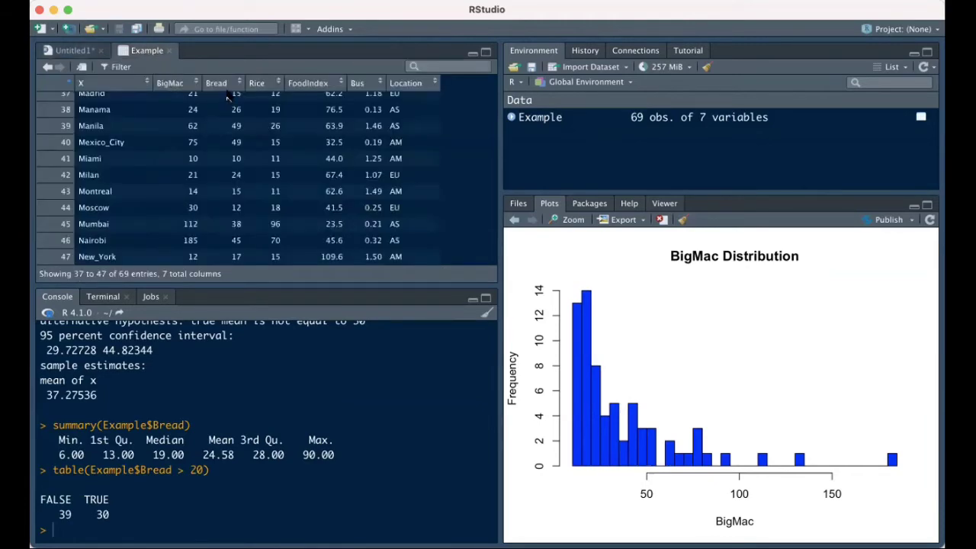
scroll(231, 242, up, 5)
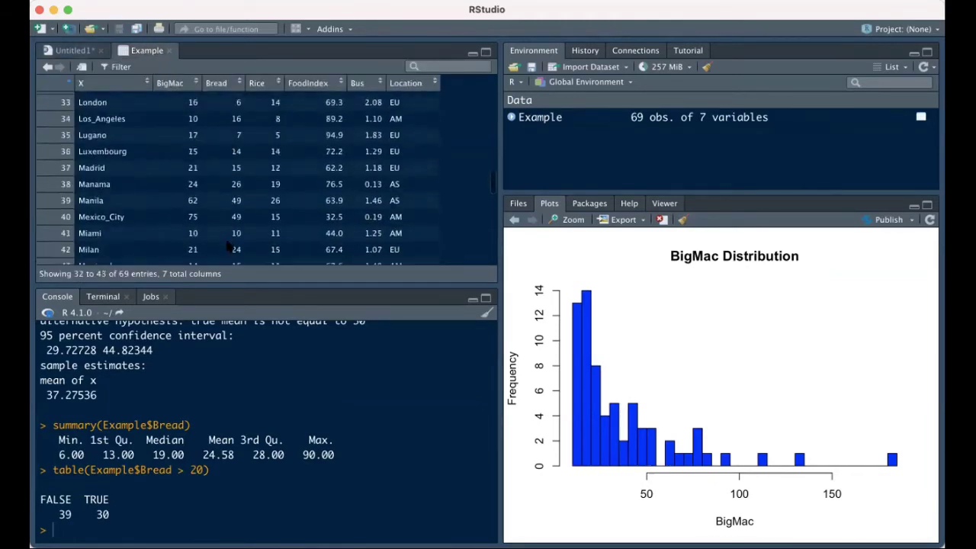
scroll(230, 237, down, 9)
scroll(230, 237, down, 4)
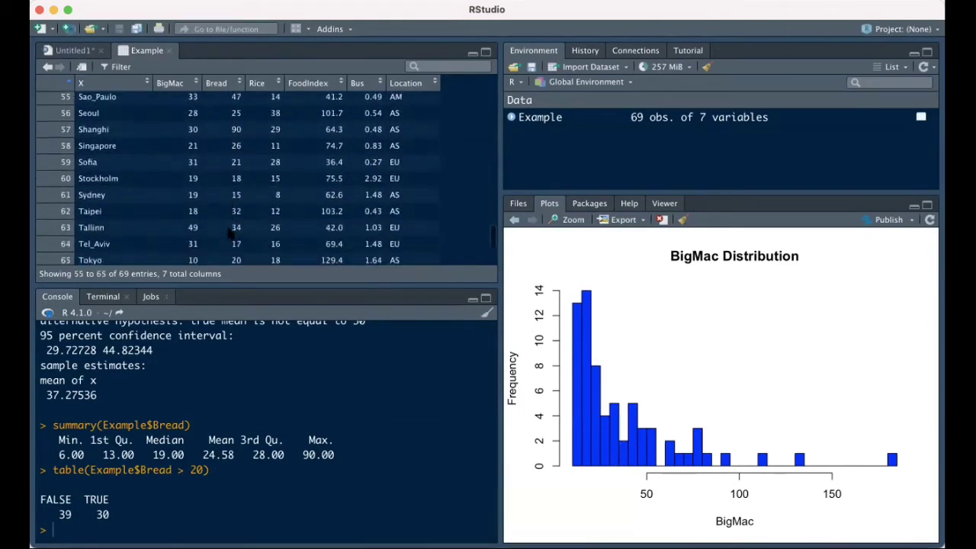
click(84, 50)
Step: Examine the TRUE and FALSE counts in the console, compare them with the Example data rows, and return to the script
drag(96, 515, 108, 515)
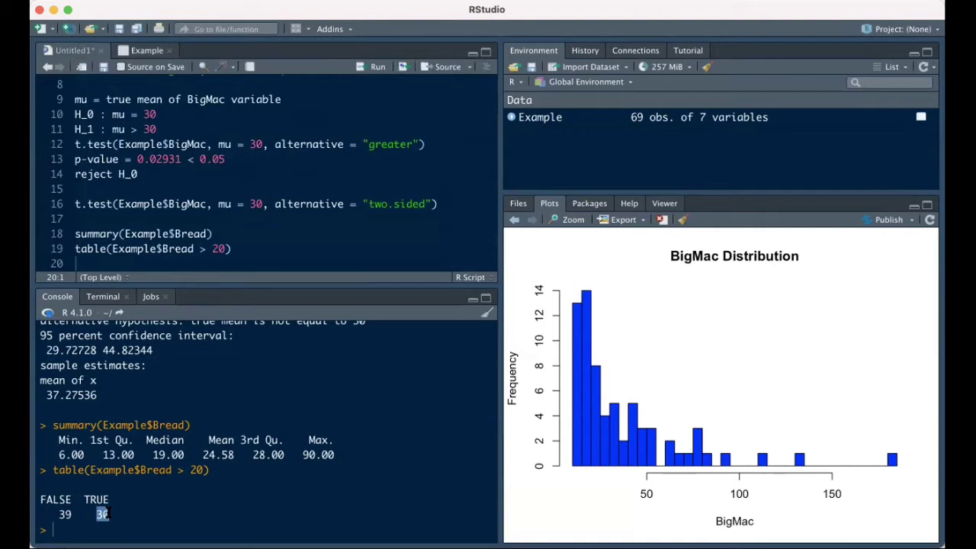
drag(72, 515, 60, 514)
click(111, 519)
click(148, 51)
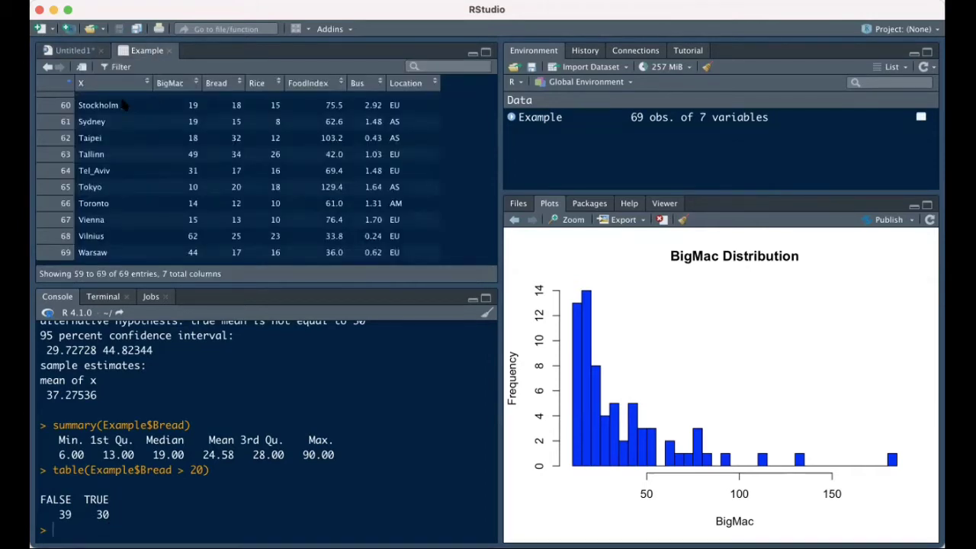
scroll(236, 101, up, 8)
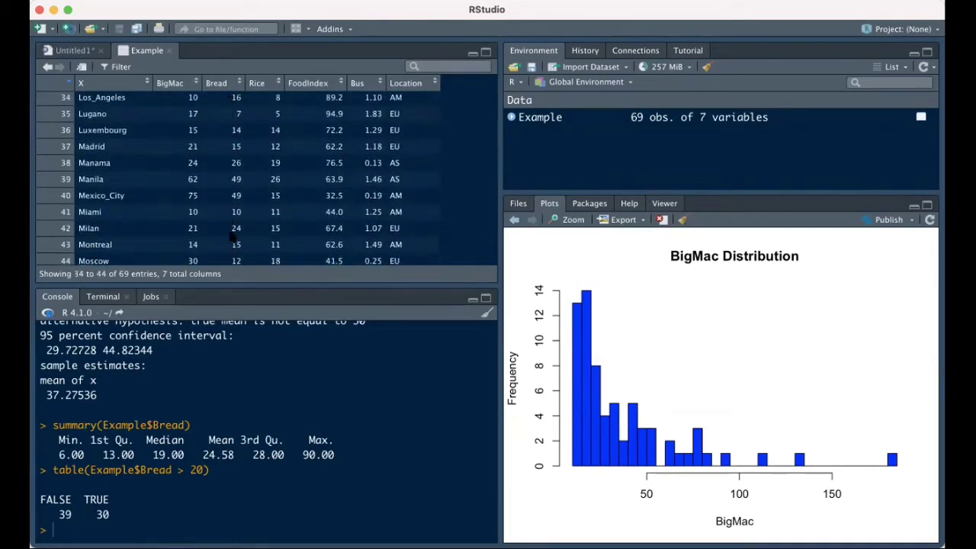
click(72, 51)
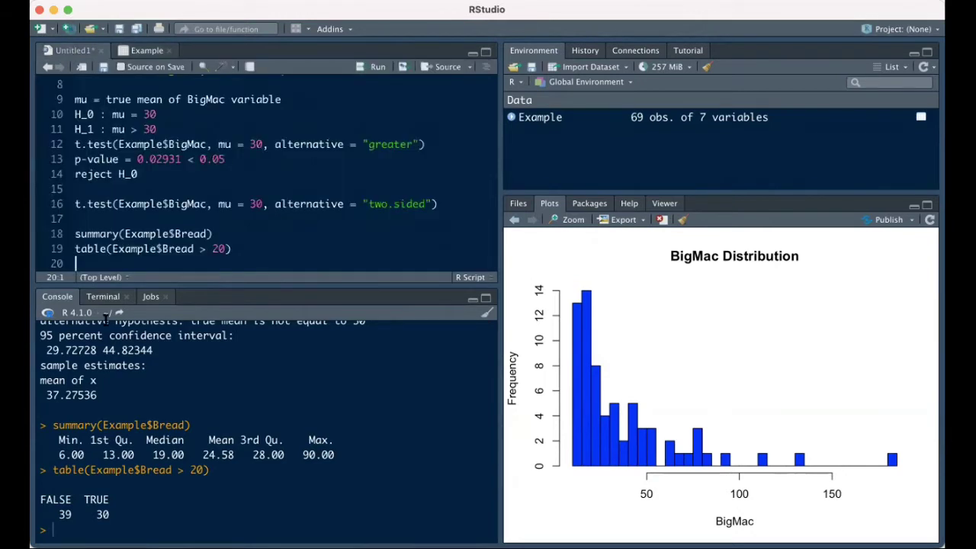
text(binom.test(x = )
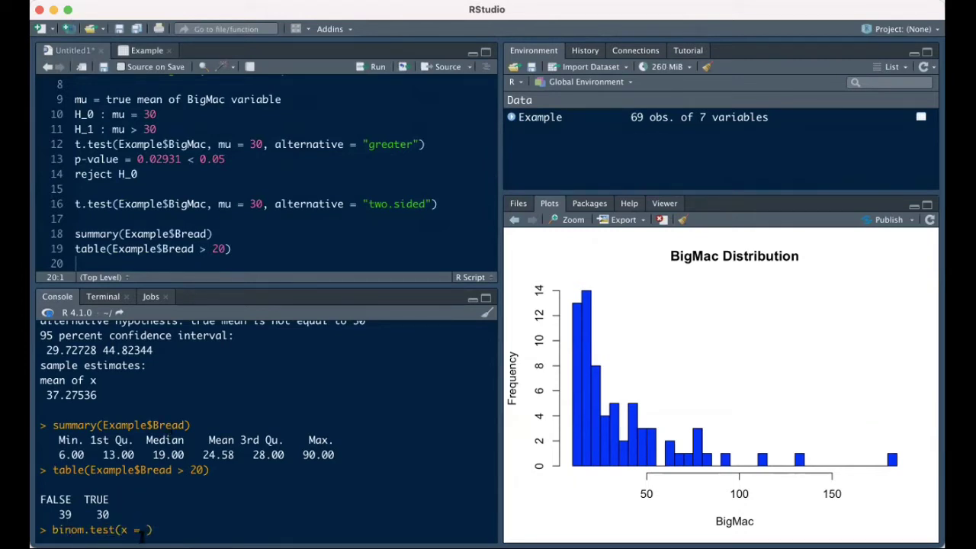
text(30)
drag(165, 529, 52, 528)
key(ctrl+x)
Step: Add blank lines below the table call and write "Out of 69 cities, we found that 30 cities such that Example$Bread > 20" on line 21
click(229, 263)
key(Return)
key(Return)
key(Return)
key(Return)
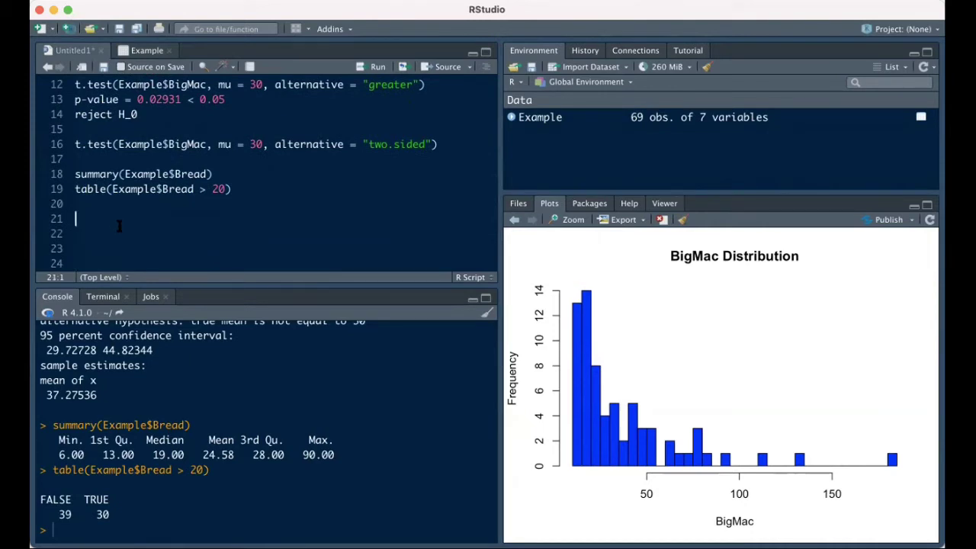
text(Out of 69 )
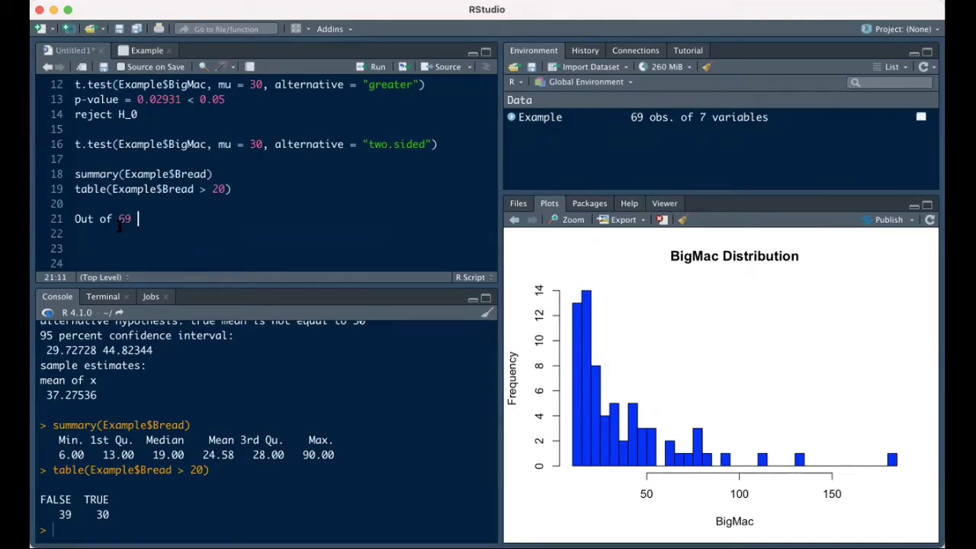
text(cities, we found that 30 cities)
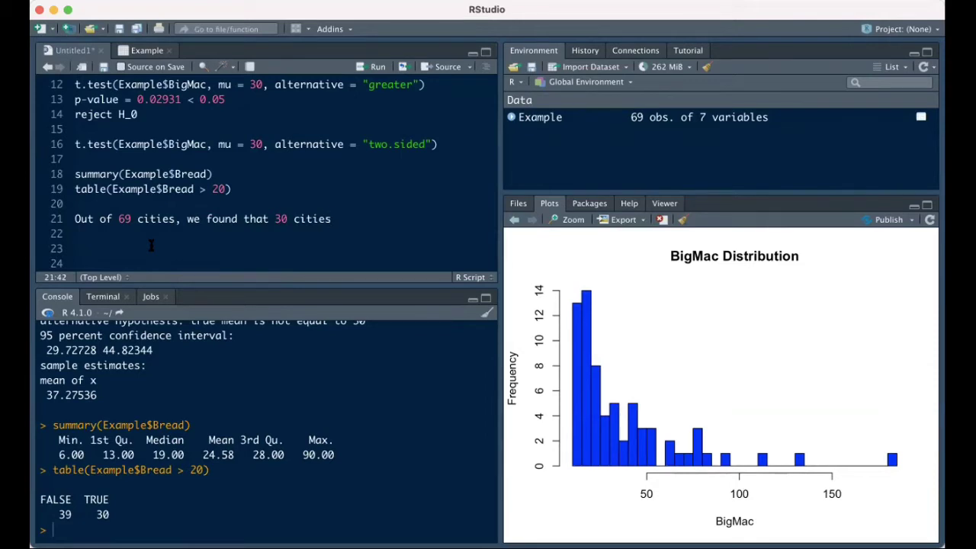
text( sic)
key(BackSpace)
key(BackSpace)
text(uch that)
drag(92, 470, 204, 470)
click(406, 219)
key(super+v)
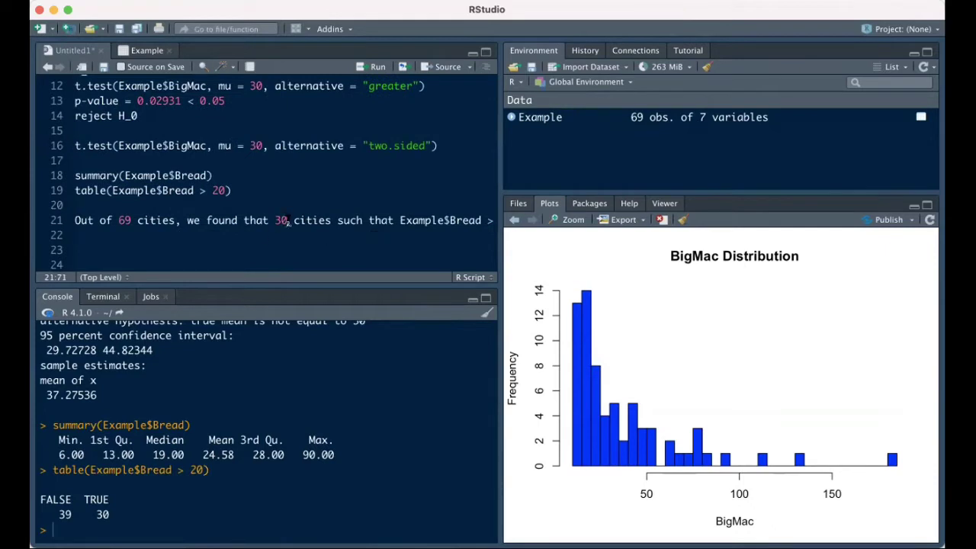
scroll(316, 222, right, 2)
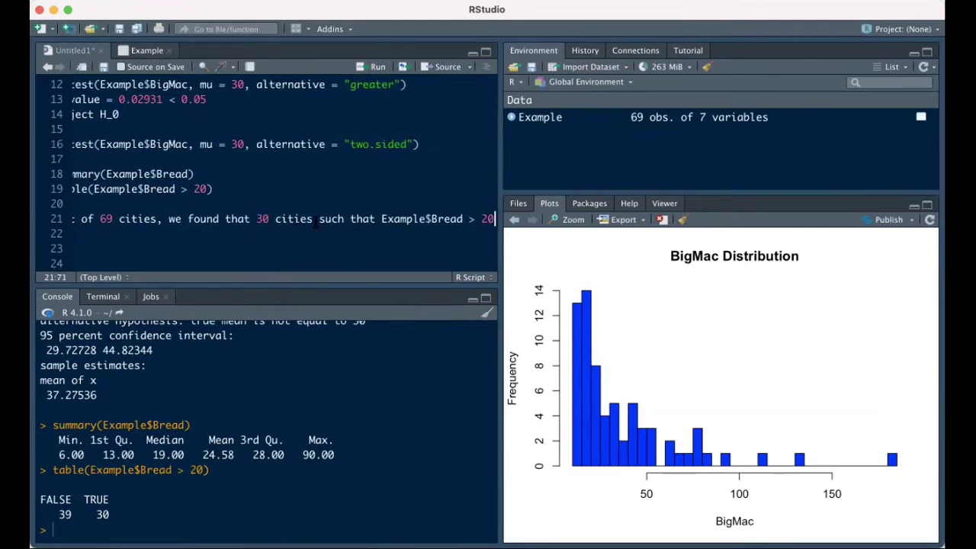
scroll(457, 217, left, 2)
Step: Write binom.test(x = 30, n = 69) on line 22, directly below the note about the cities
click(118, 239)
text(bino)
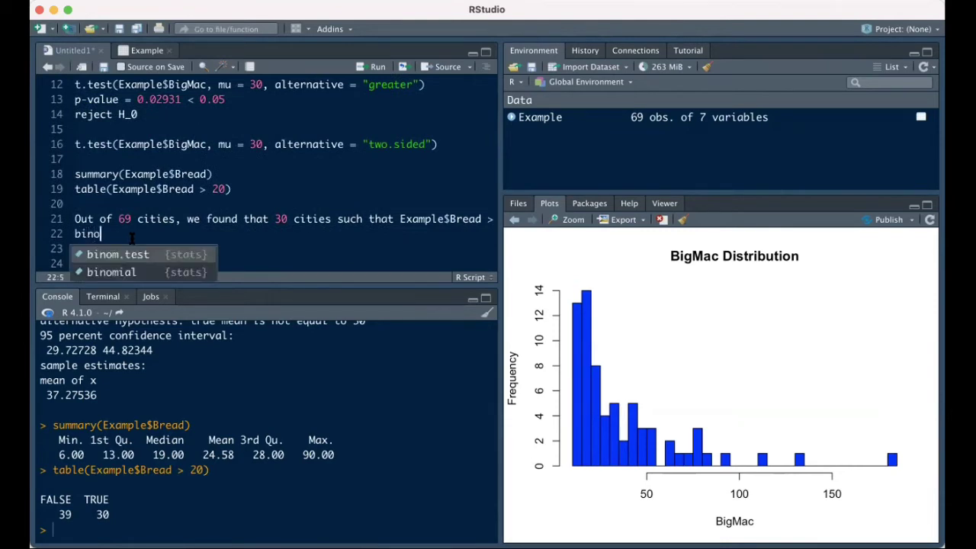
text(m.tes)
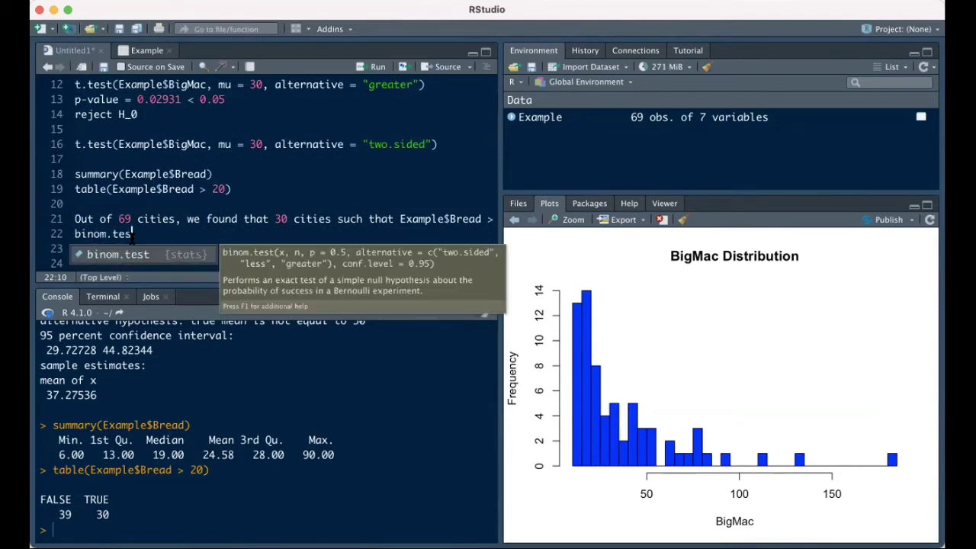
text(t()
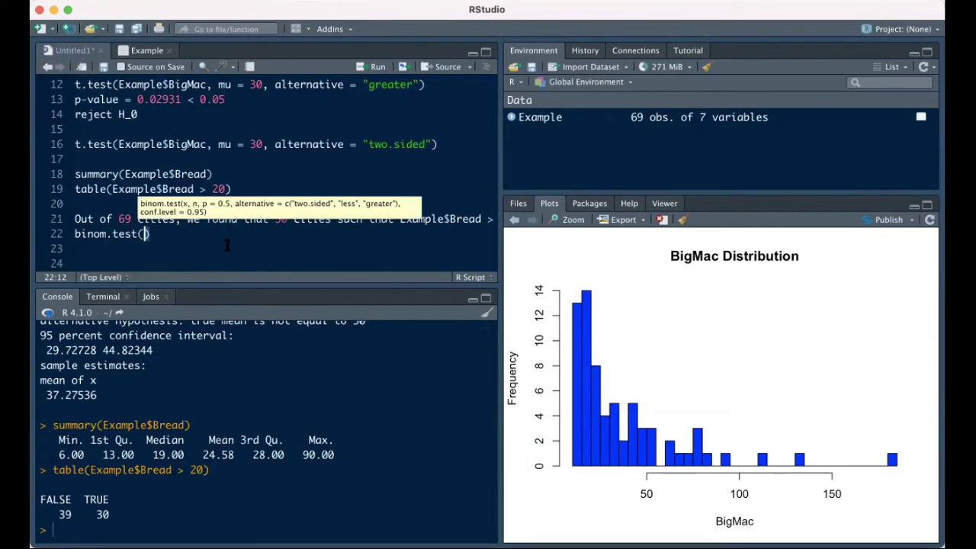
text(x = 30, n=)
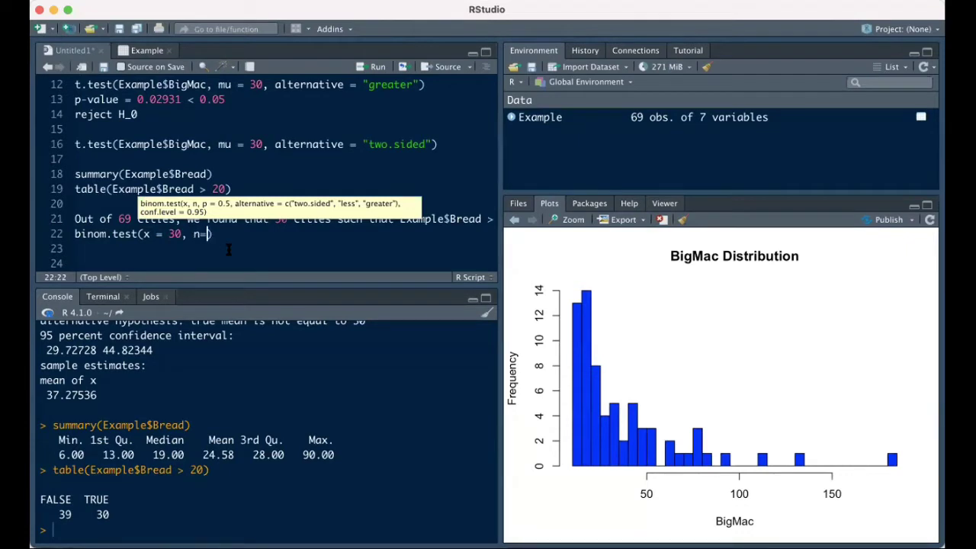
text(= 69)
Step: Insert the hypotheses "H_0 : p = 0.5" and "H_1 : p > 0.5" on separate lines above the binom.test call
click(74, 234)
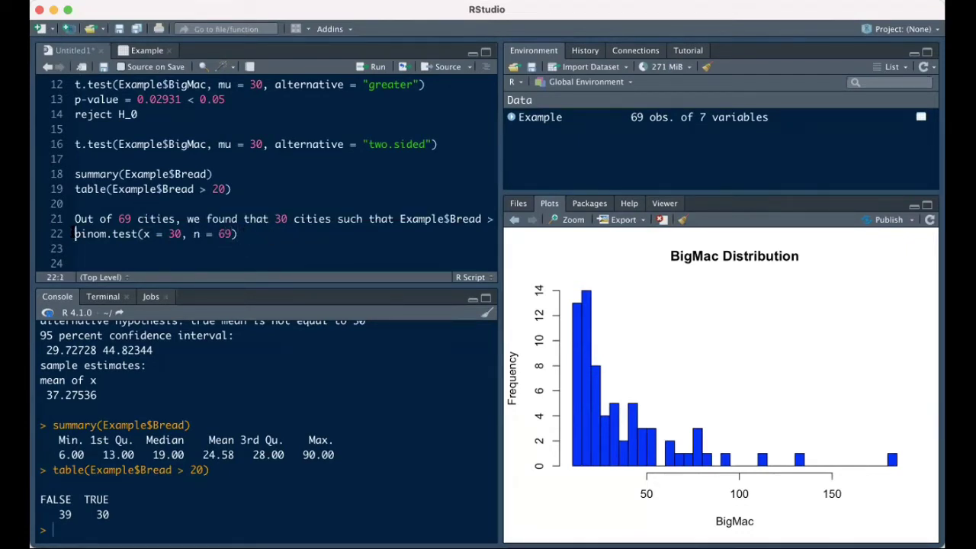
key(Return)
key(Return)
scroll(74, 234, down, 1)
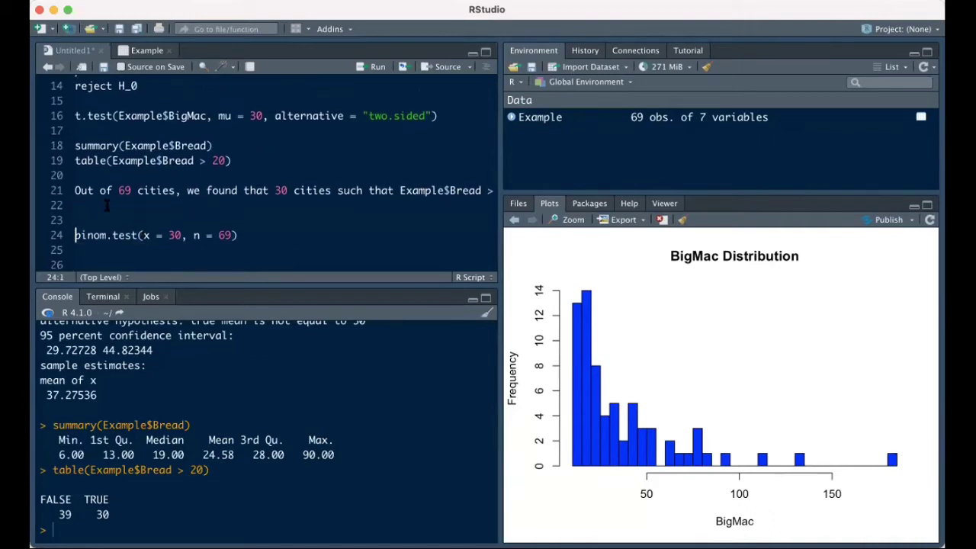
text(H_0 L)
key(BackSpace)
key(BackSpace)
text(: p = 0.5)
click(89, 214)
text(H_1 :)
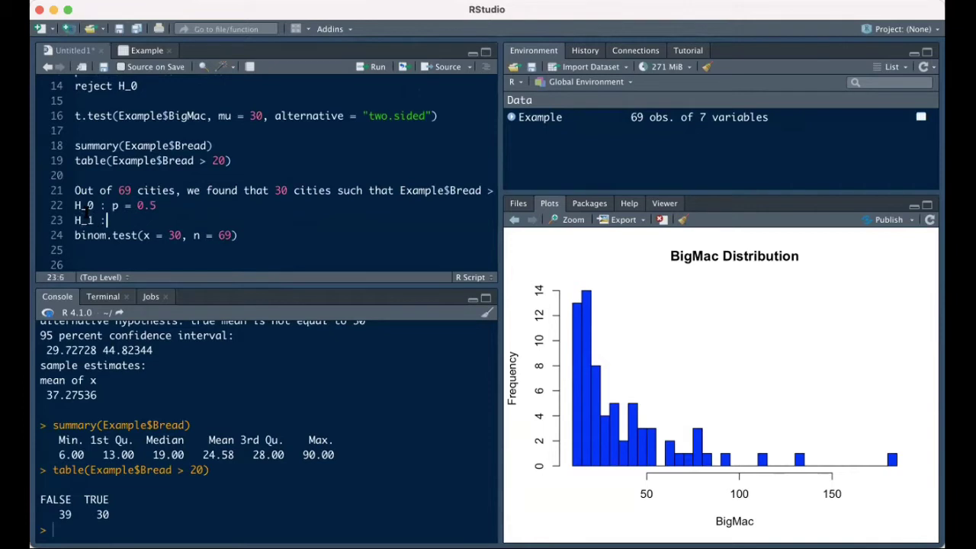
text( p > 0)
text(.5)
Step: Insert a line above H_0 reading "Let p be true proportion such that"
text(Let)
key(Return)
click(111, 204)
text(p be ....)
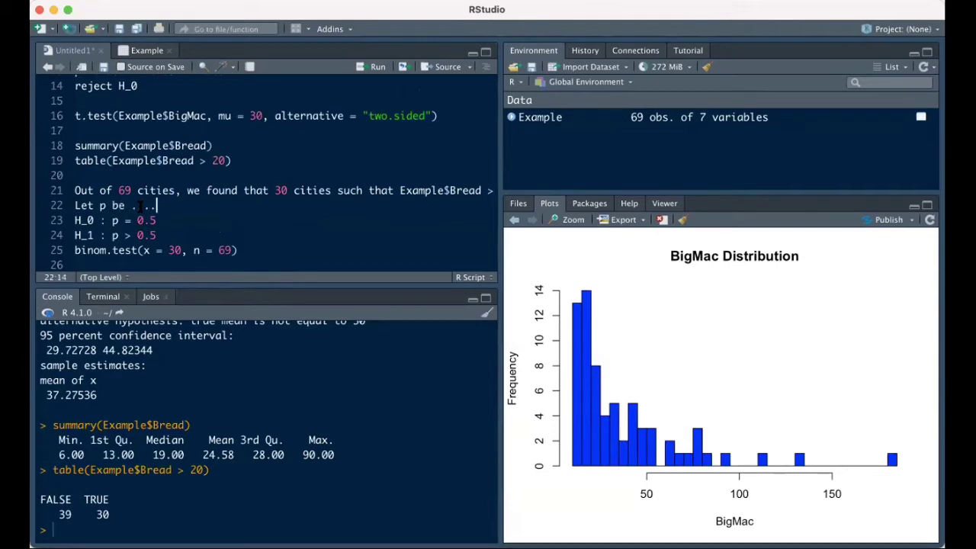
key(BackSpace)
key(BackSpace)
key(BackSpace)
text(true pr)
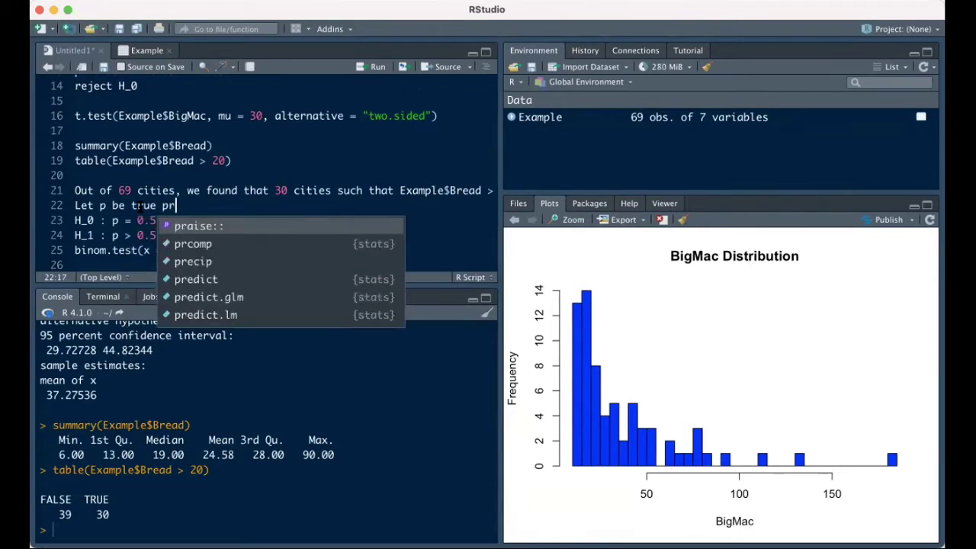
text(oportion)
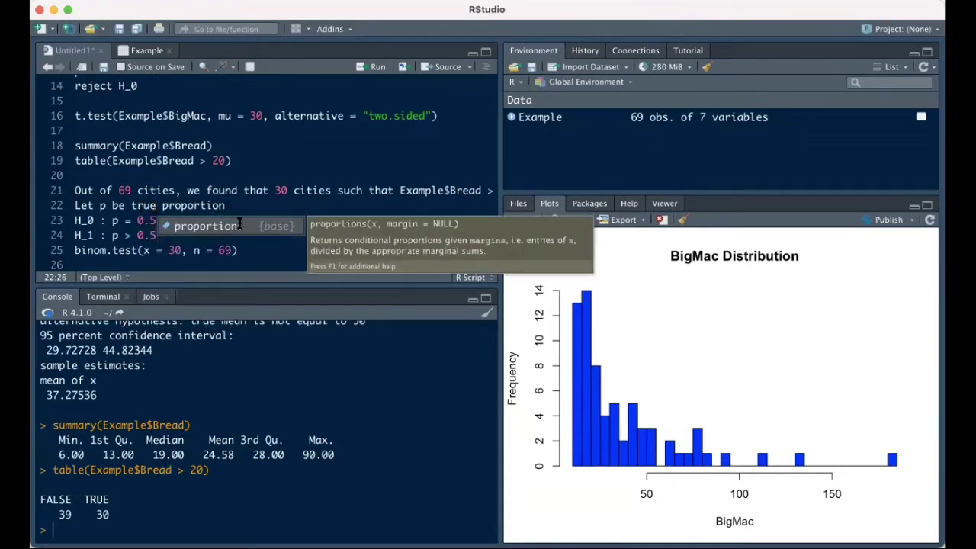
text( such that)
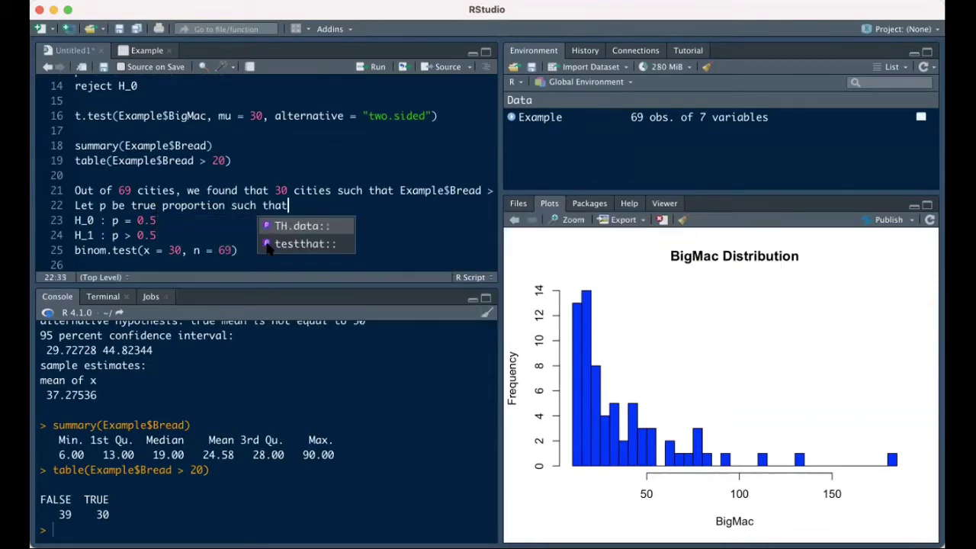
Step: Complete the definition of p with Example$Bread > 20 copied from line 21, and review the finished definition
click(399, 190)
drag(400, 190, 495, 190)
key(super+c)
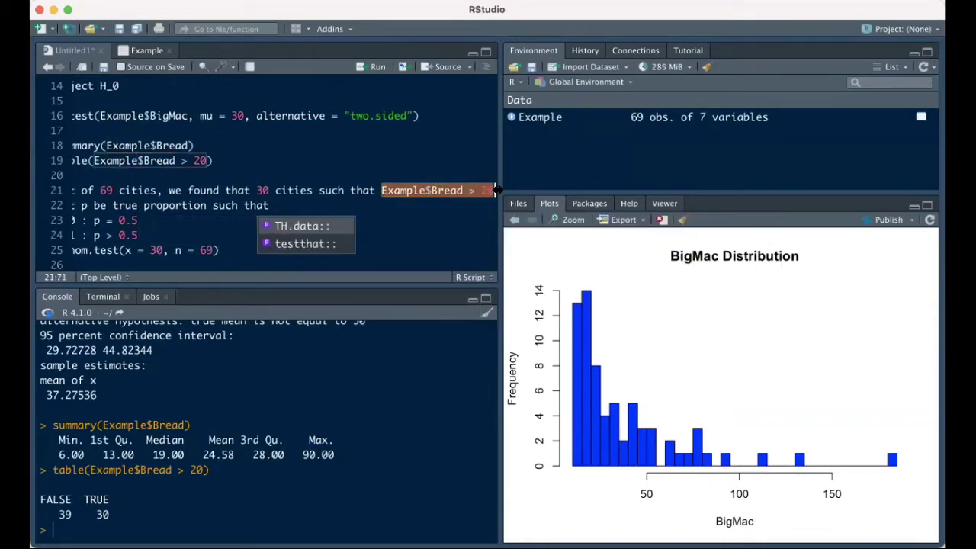
click(286, 203)
key(super+v)
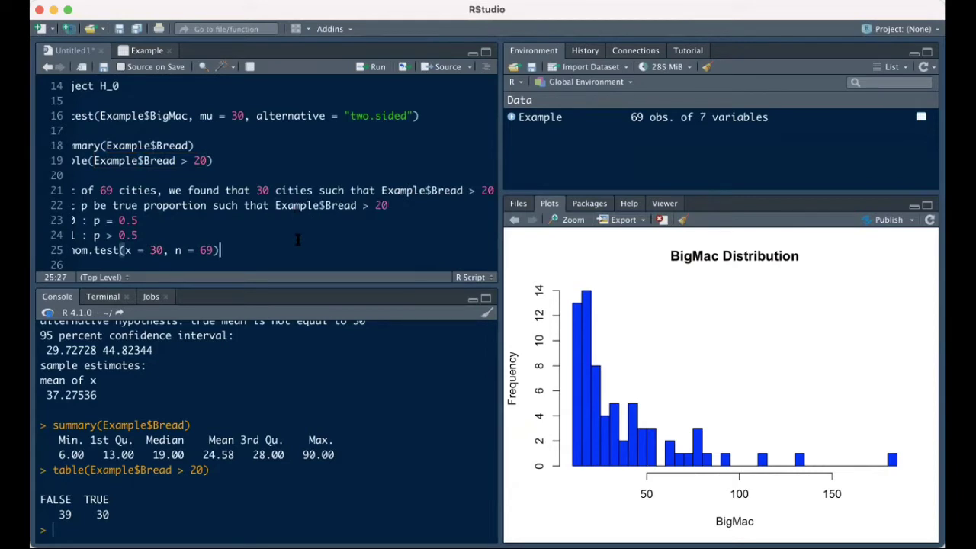
key(Down)
key(Down)
key(Down)
scroll(297, 240, down, 1)
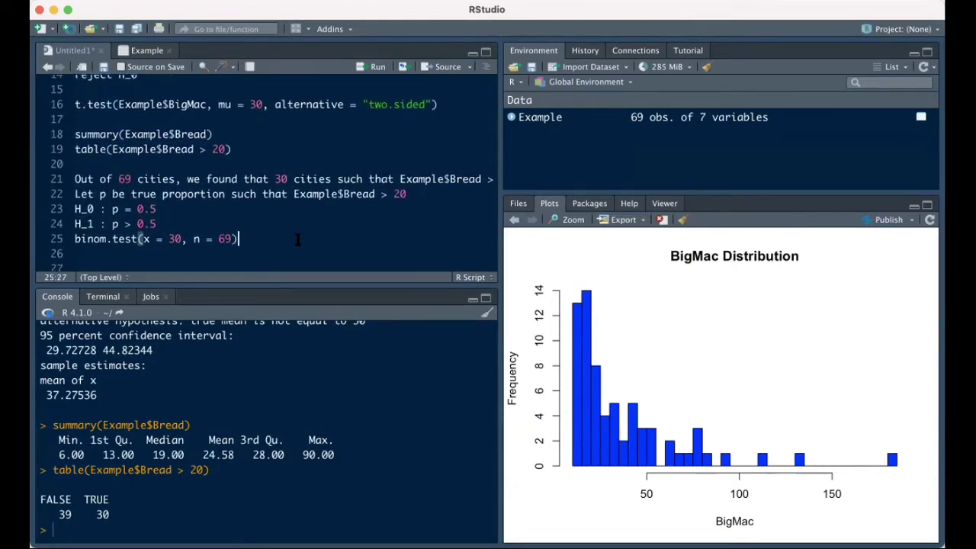
click(131, 193)
drag(131, 193, 407, 194)
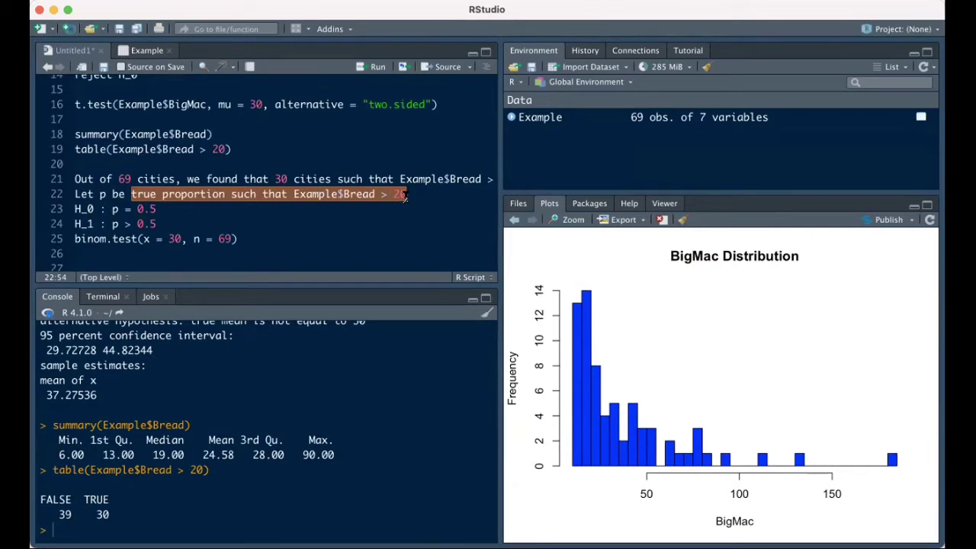
Step: Review the definition of p, the 69 and 30 city counts, both hypotheses, and the x and n arguments of binom.test
click(101, 195)
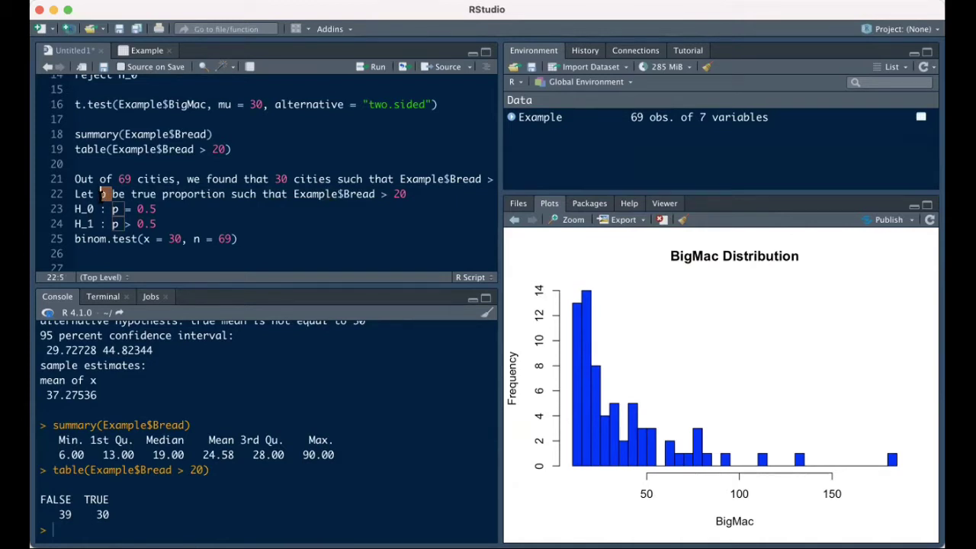
click(131, 194)
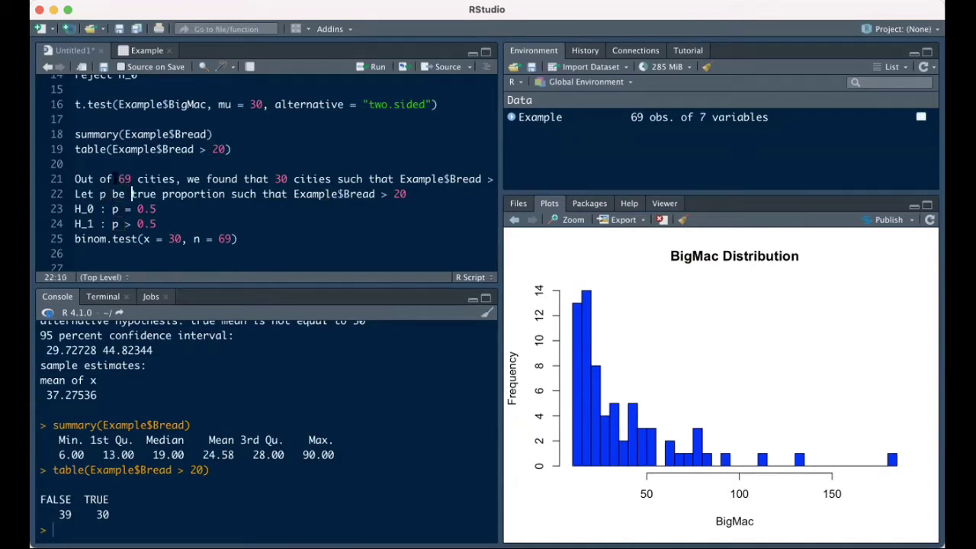
drag(119, 179, 171, 179)
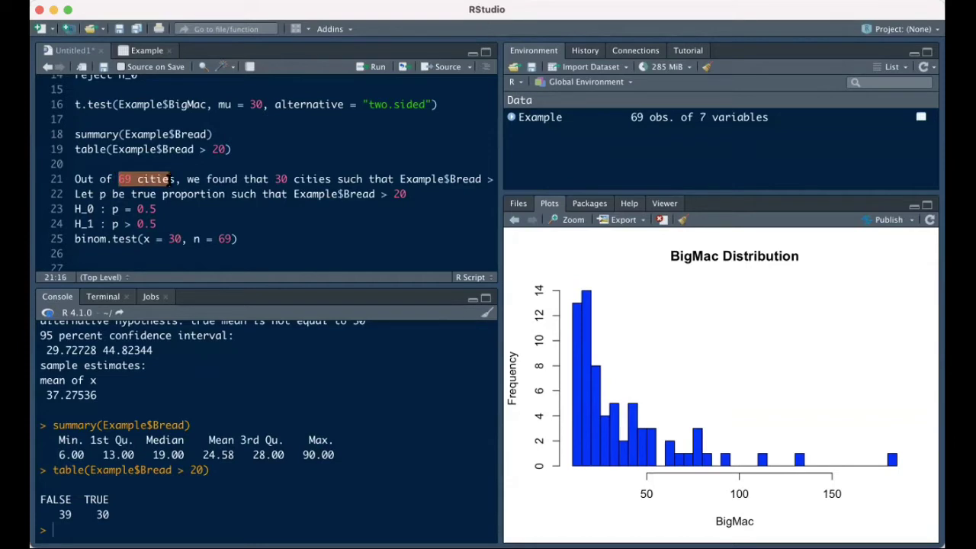
drag(275, 180, 328, 180)
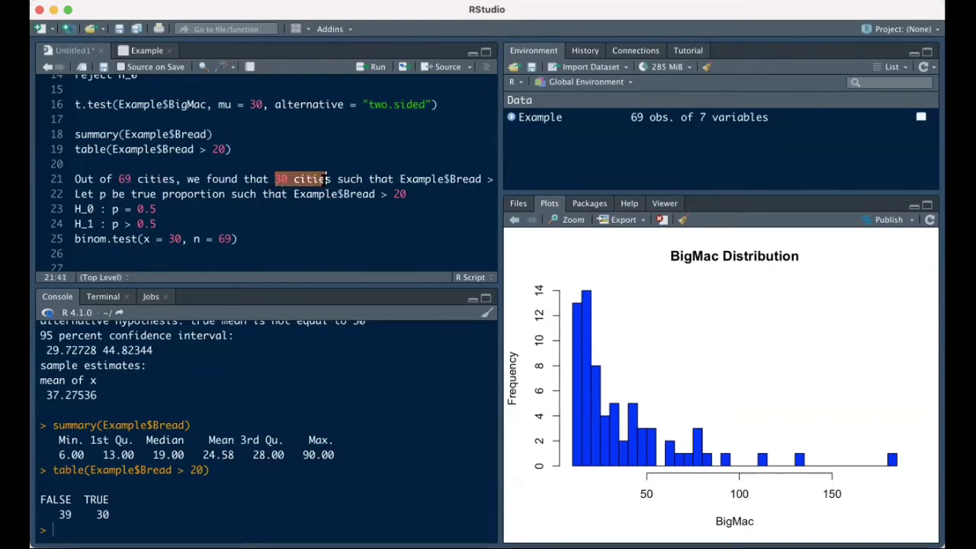
scroll(336, 183, right, 2)
scroll(367, 195, left, 2)
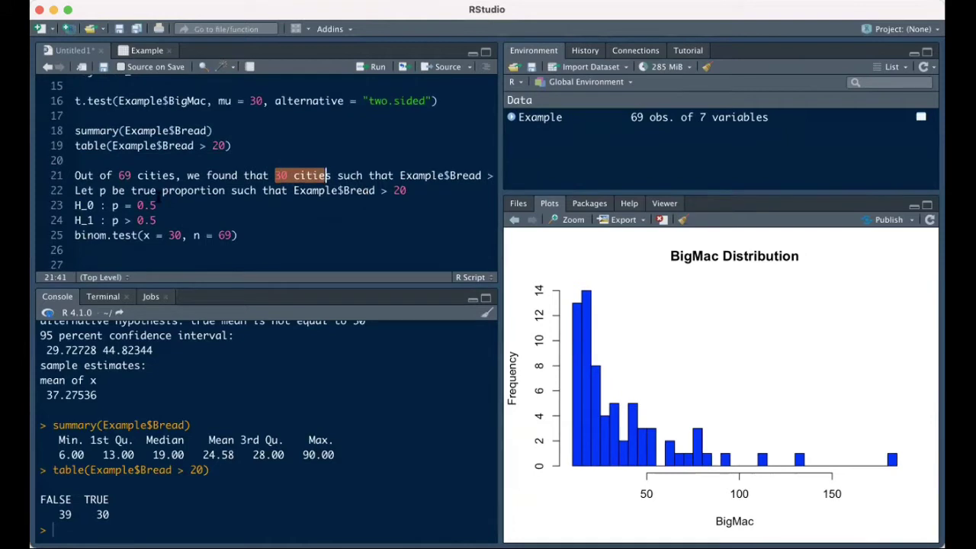
drag(112, 206, 155, 206)
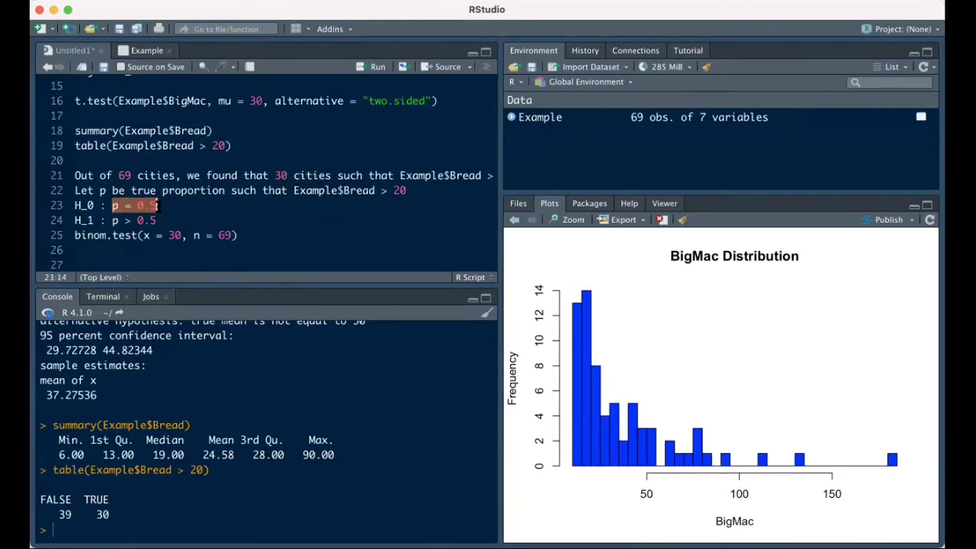
drag(112, 221, 157, 220)
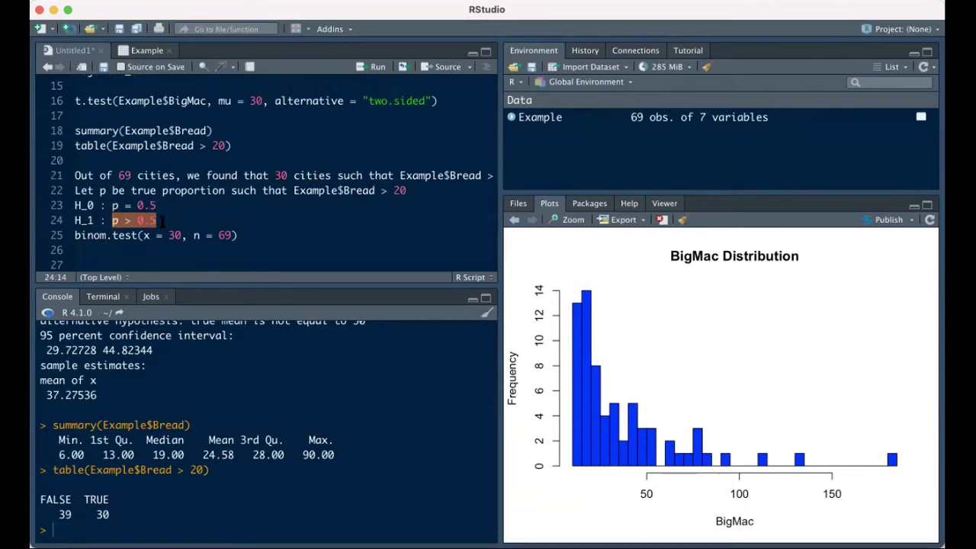
drag(74, 235, 137, 236)
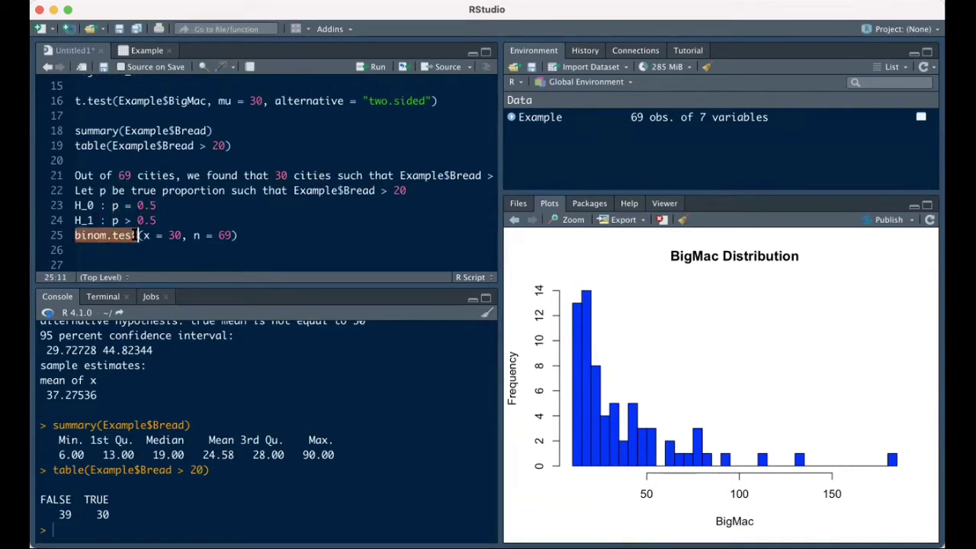
drag(144, 234, 230, 235)
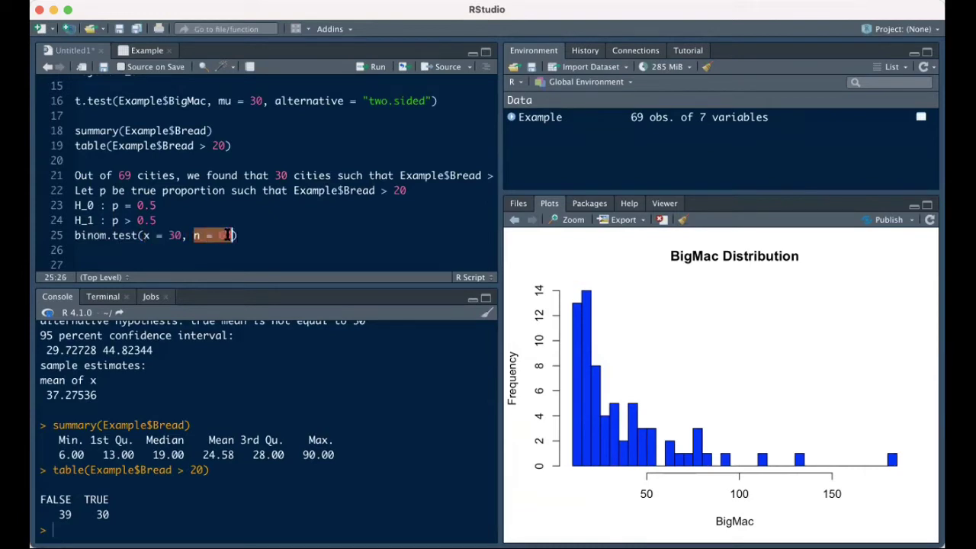
Step: Add a comma after n = 69 in the binom.test call and change H_1 to p < 0.5
click(230, 235)
text(,)
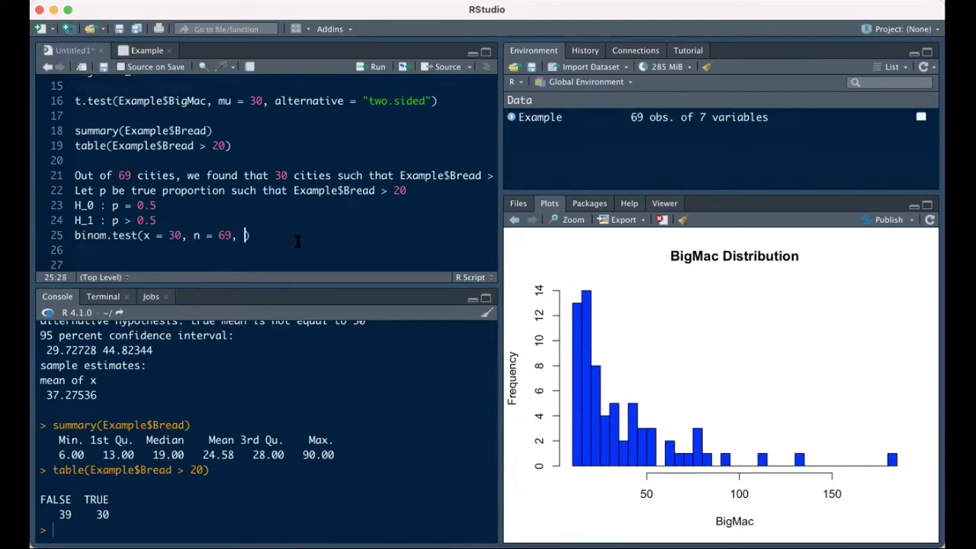
click(132, 220)
key(BackSpace)
text(<)
drag(157, 221, 111, 220)
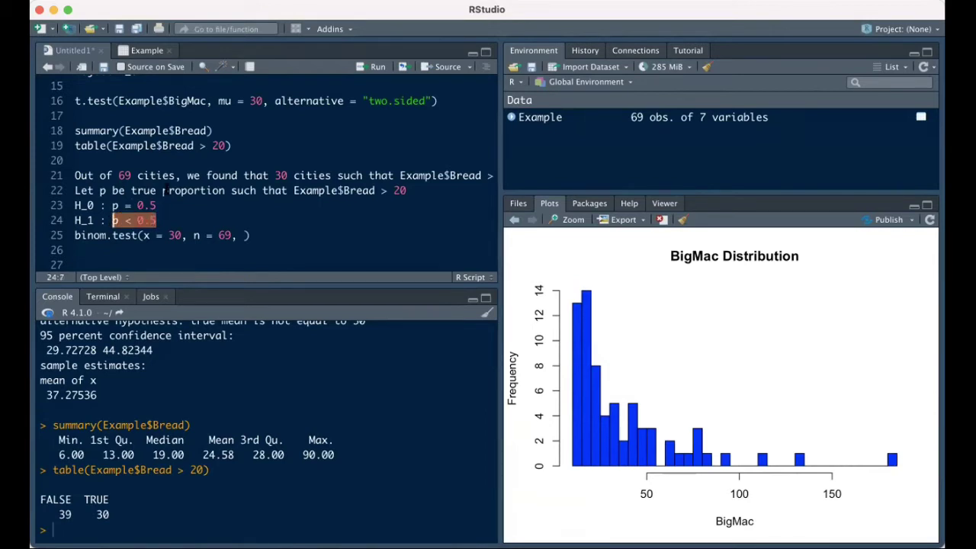
Step: Add the argument p = 0.5 after n = 69 in binom.test, comparing it with the mu argument of the t.test call
scroll(223, 92, up, 5)
scroll(223, 92, down, 3)
scroll(223, 91, up, 1)
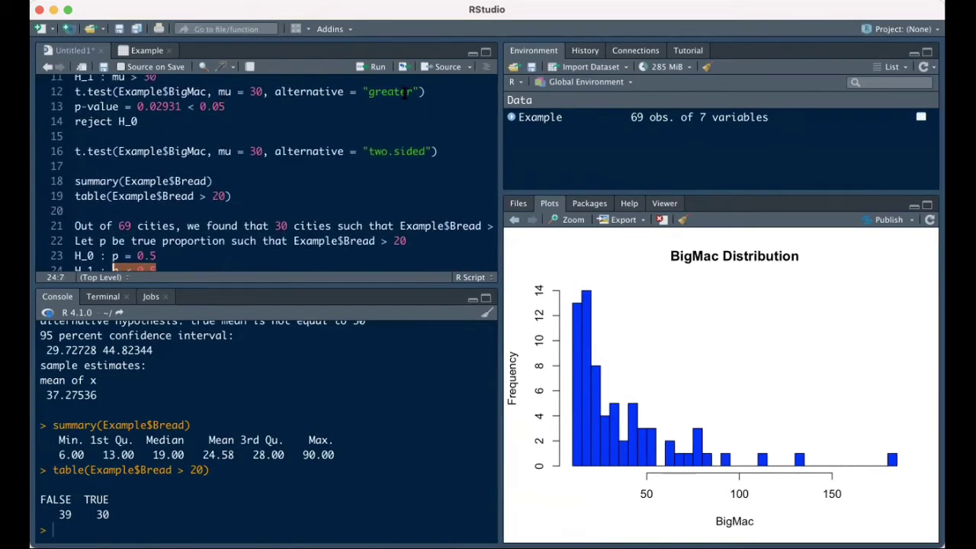
key(Down)
text(binom.test(x = 30, n = 69, )
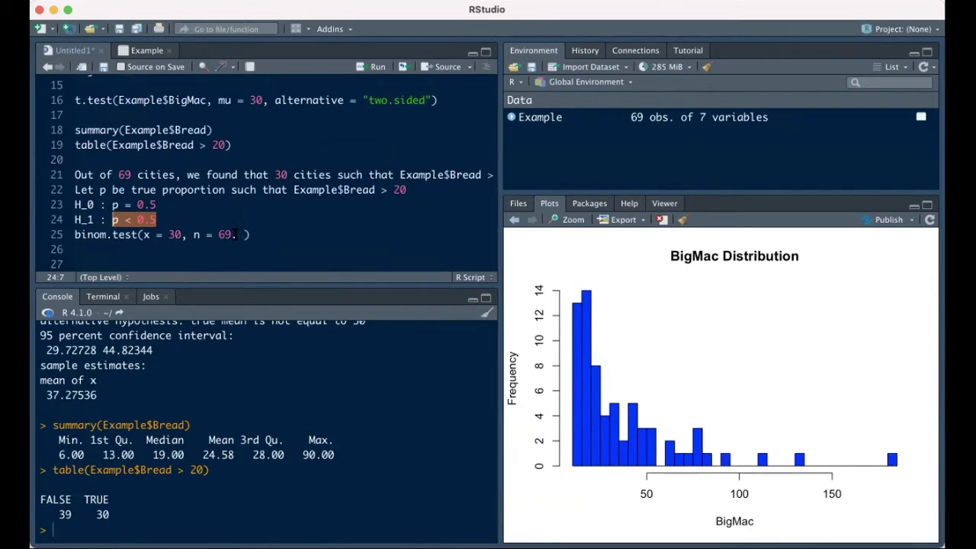
text( p = 0.5,)
drag(243, 235, 287, 235)
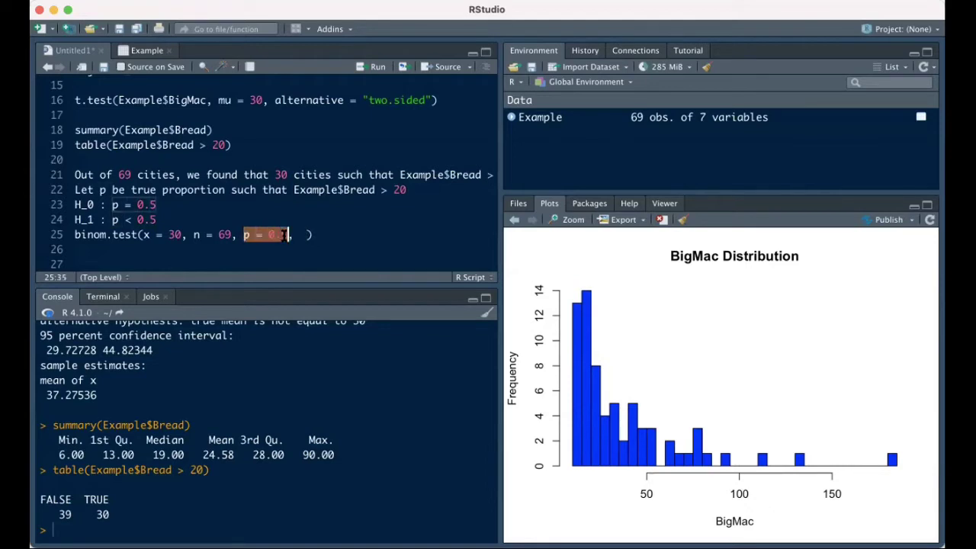
drag(219, 100, 261, 100)
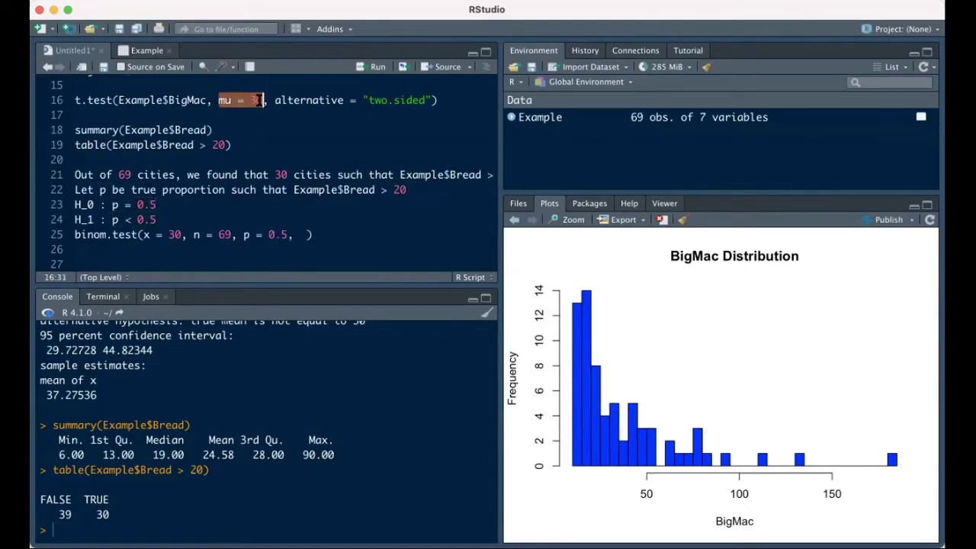
drag(244, 235, 280, 235)
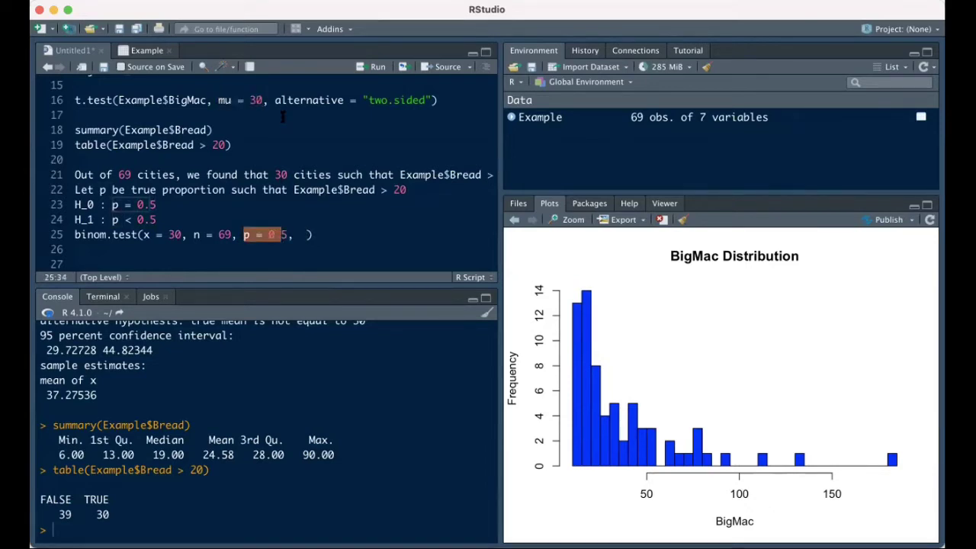
Step: Copy the alternative argument from the t.test on line 16 into binom.test and set it to "less"
drag(275, 100, 433, 100)
key(super+c)
click(300, 235)
key(super+v)
key(Left)
key(BackSpace)
key(BackSpace)
key(BackSpace)
key(BackSpace)
key(BackSpace)
key(BackSpace)
key(BackSpace)
key(BackSpace)
key(BackSpace)
text(less")
key(Delete)
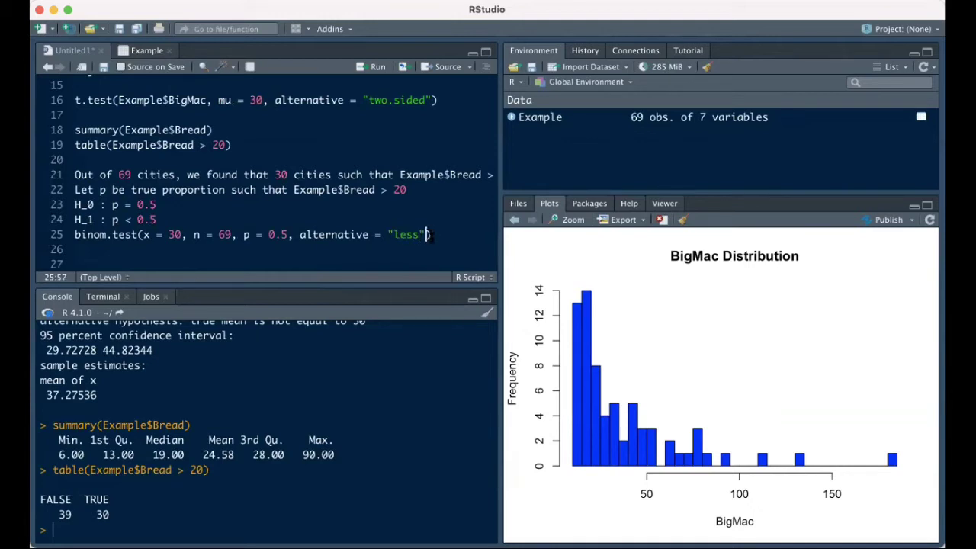
drag(419, 234, 395, 235)
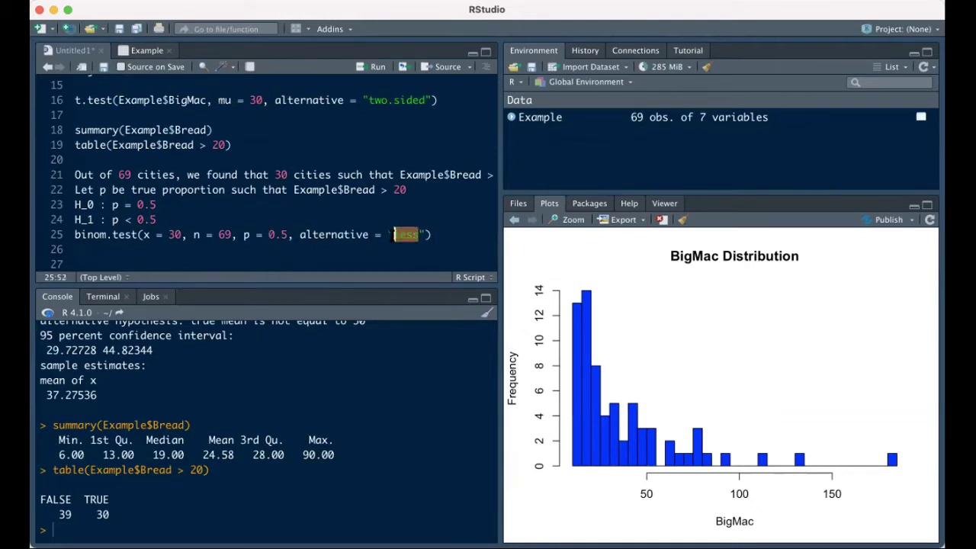
Step: Compare the alternatives in the t.test calls on lines 12 and 16, and run the completed binom.test call on line 25
scroll(394, 234, up, 4)
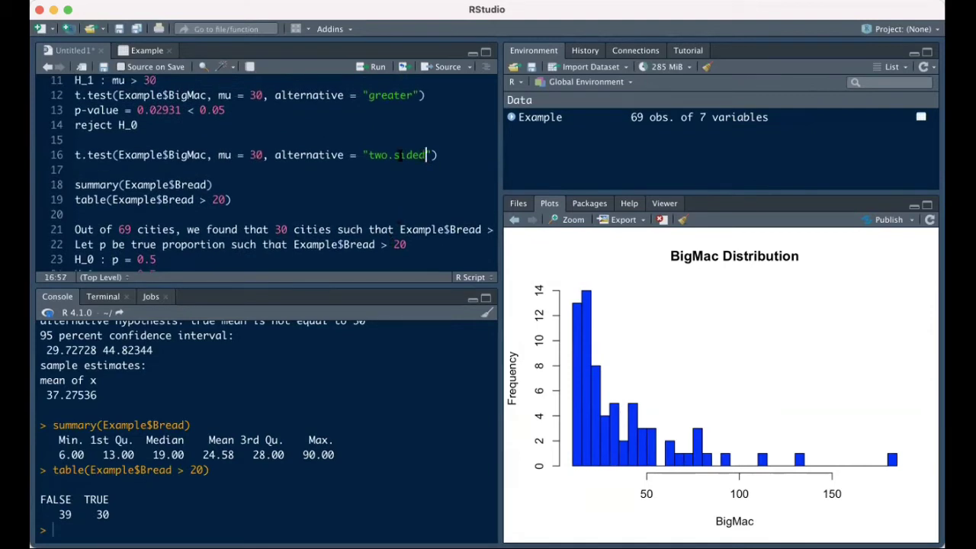
drag(425, 155, 363, 154)
drag(418, 95, 365, 95)
scroll(366, 153, down, 4)
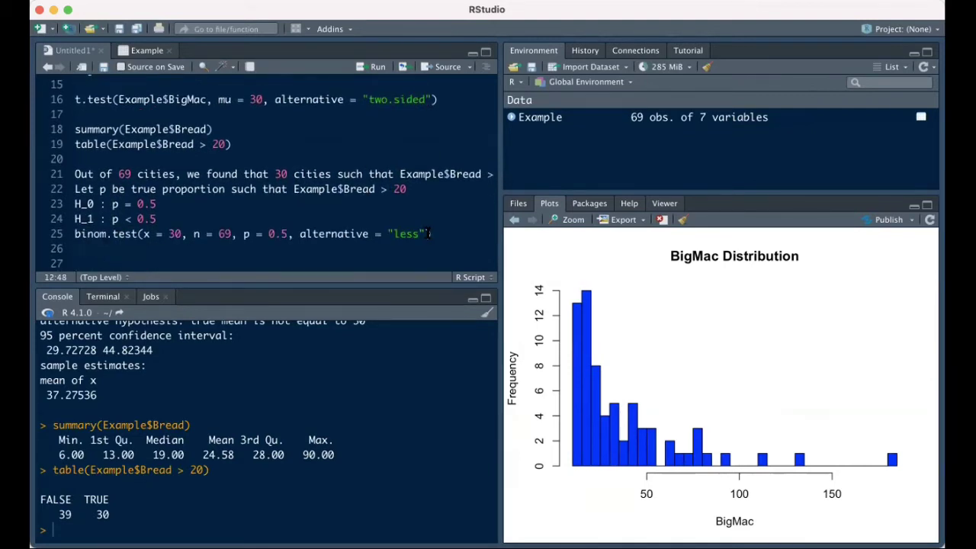
drag(431, 234, 305, 235)
drag(67, 241, 63, 238)
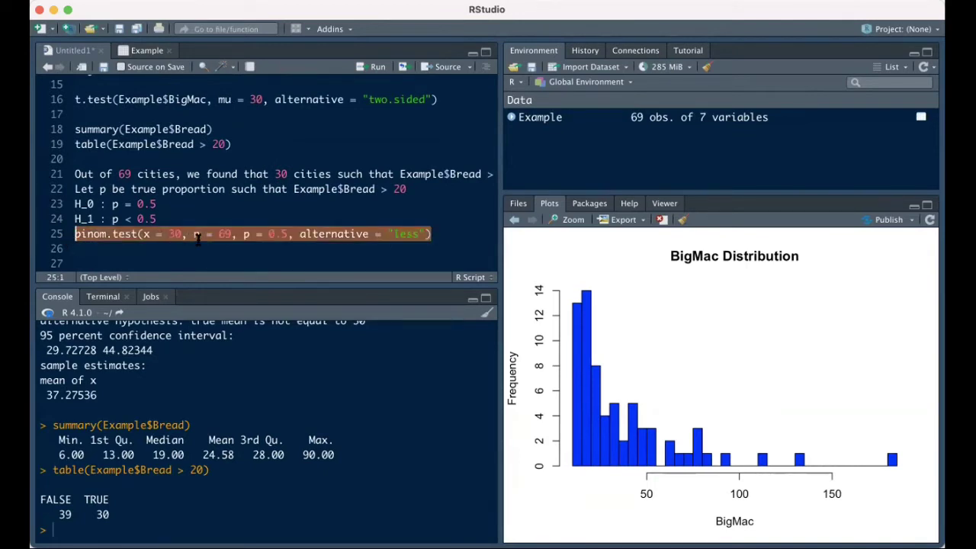
click(376, 67)
scroll(265, 350, up, 1)
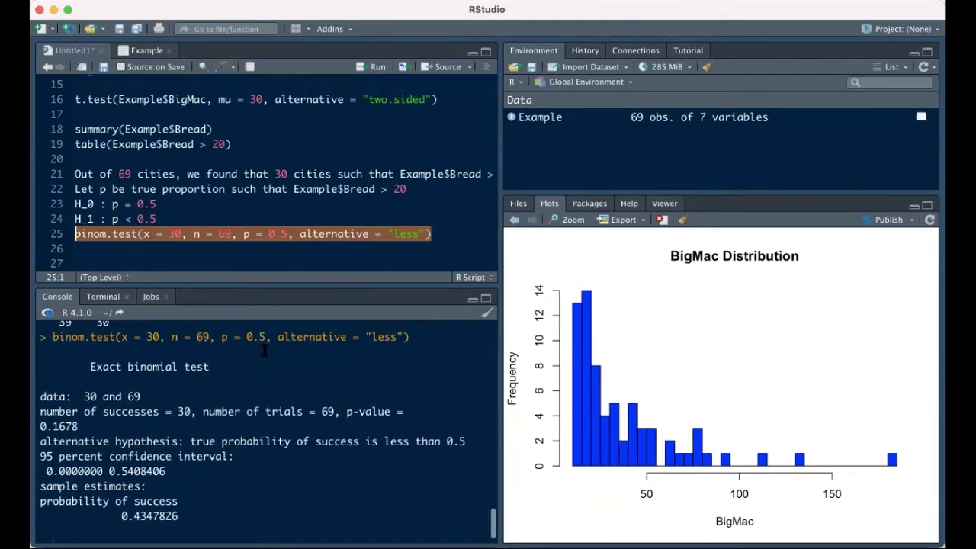
Step: Examine the exact binomial test output in the console, especially its p-value
drag(119, 367, 222, 369)
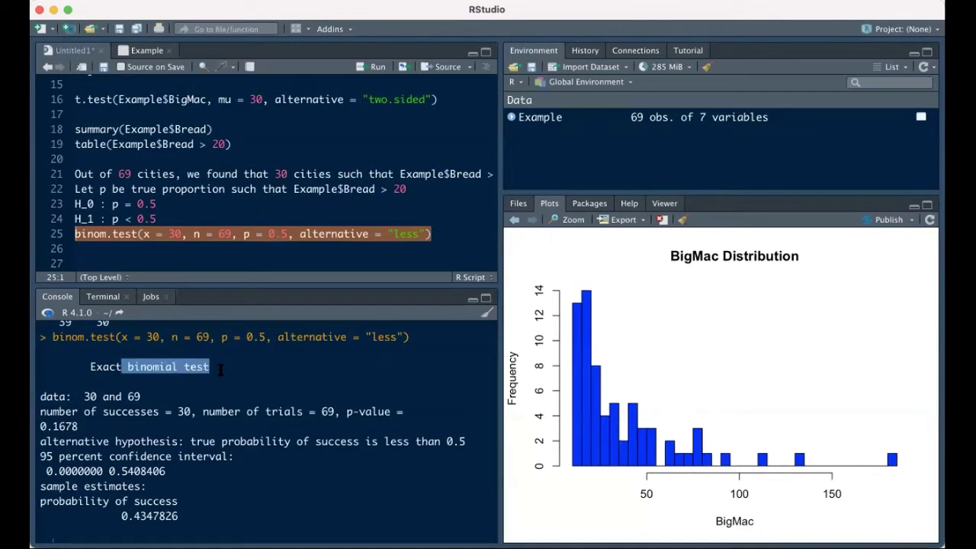
click(215, 395)
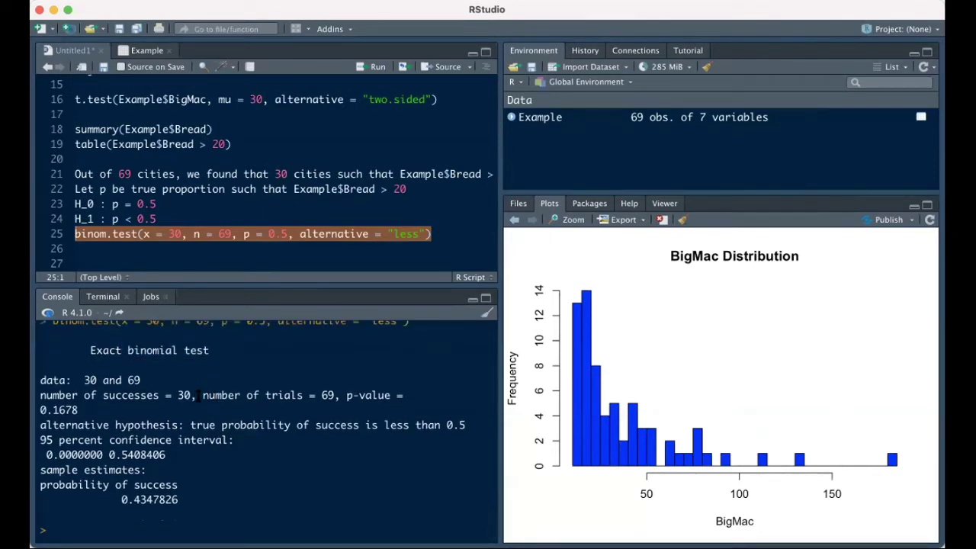
drag(348, 395, 77, 412)
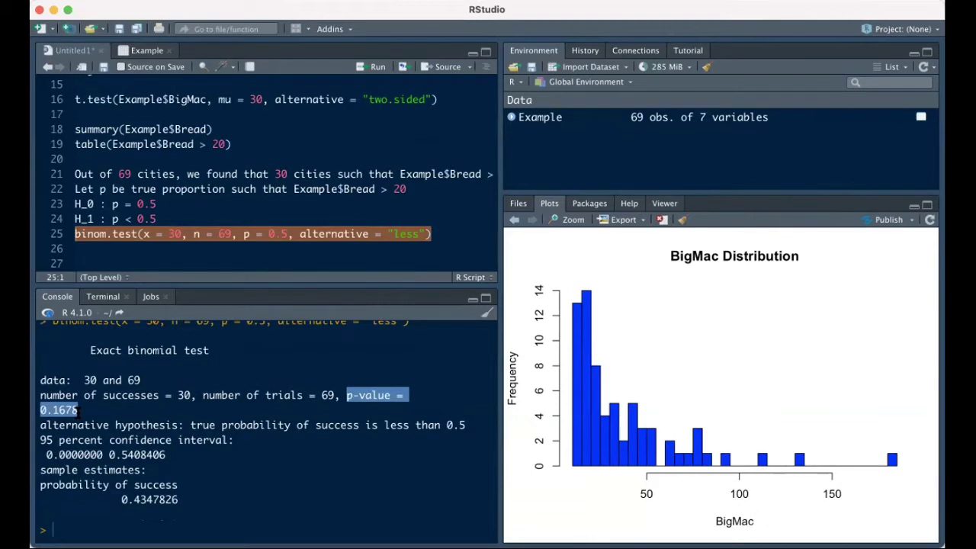
drag(77, 411, 75, 412)
click(76, 411)
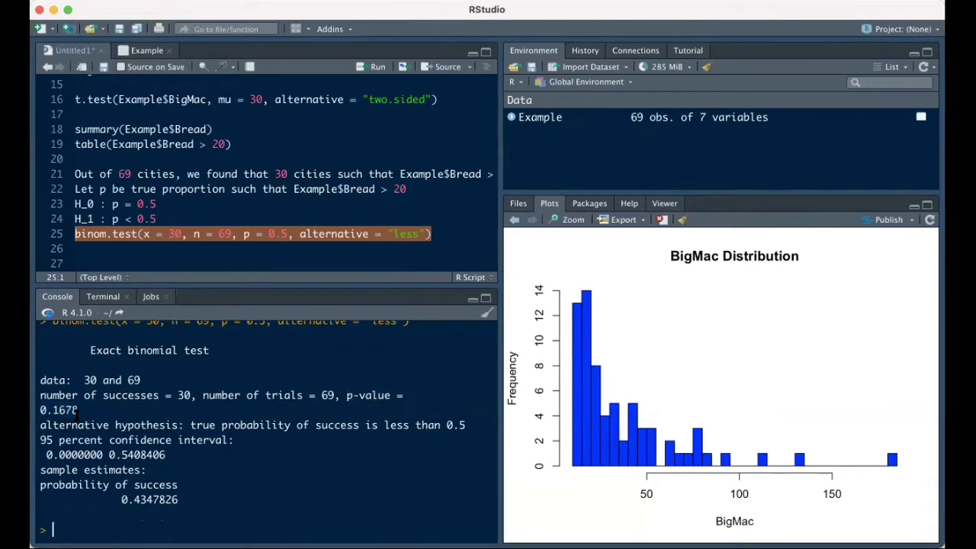
drag(78, 410, 52, 410)
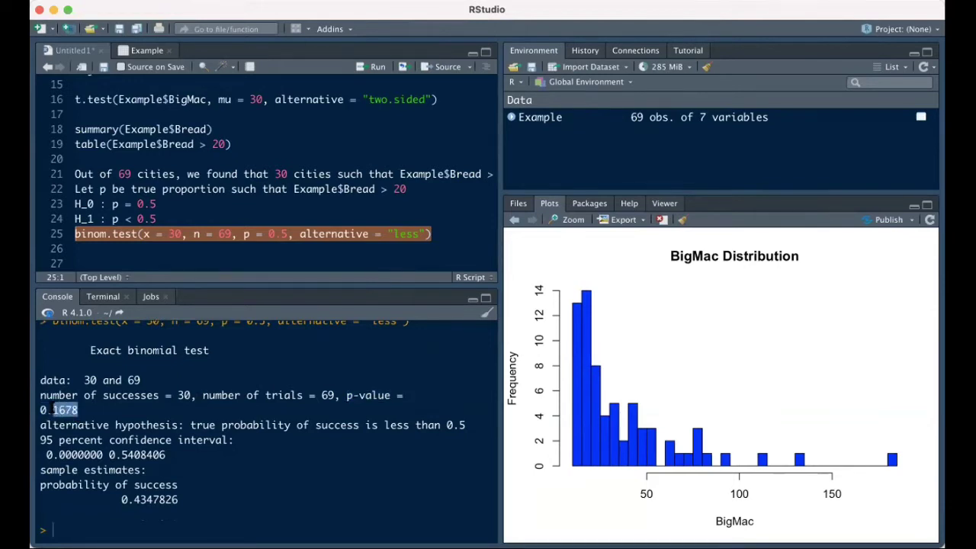
click(79, 410)
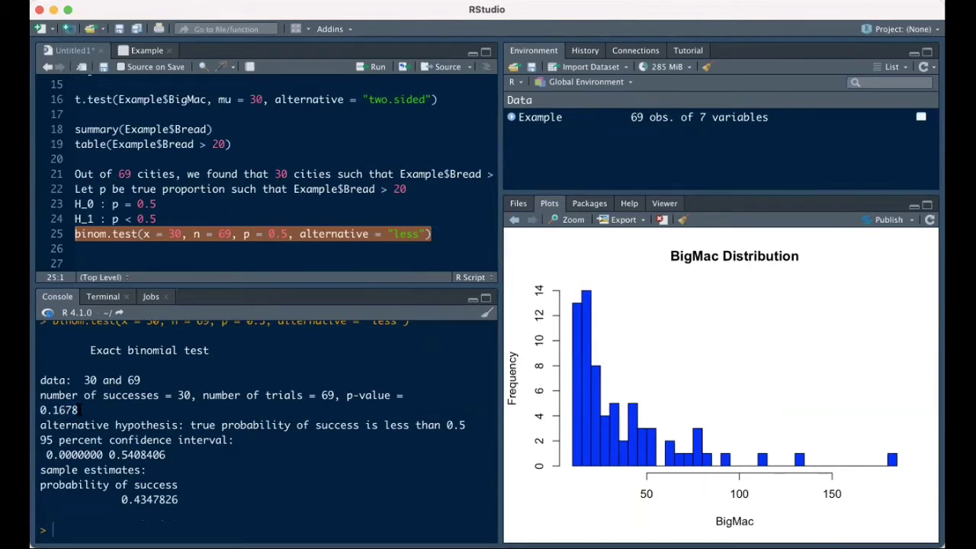
drag(80, 411, 41, 410)
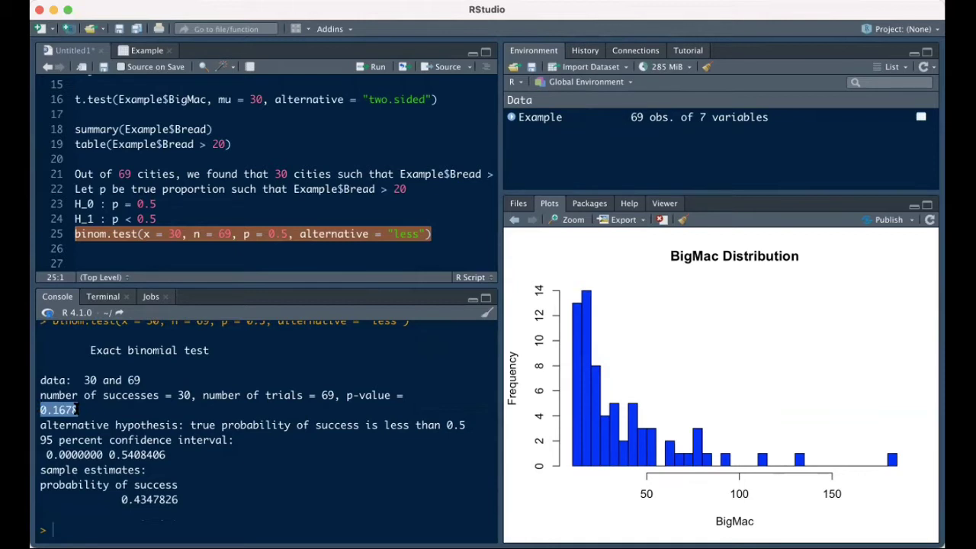
click(76, 410)
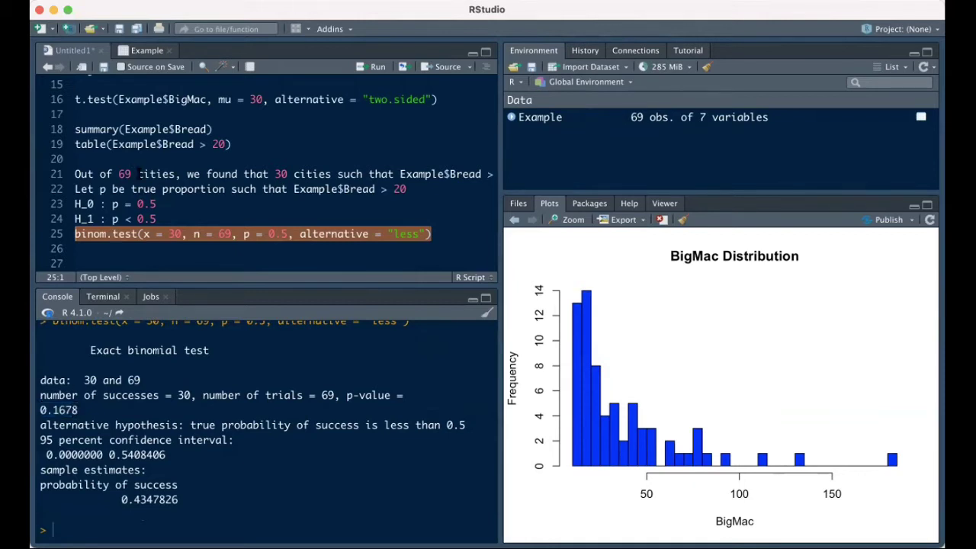
Step: Review H_0, the definition of p, H_1, and the x and n values in binom.test to interpret the test result
click(160, 203)
drag(160, 204, 74, 203)
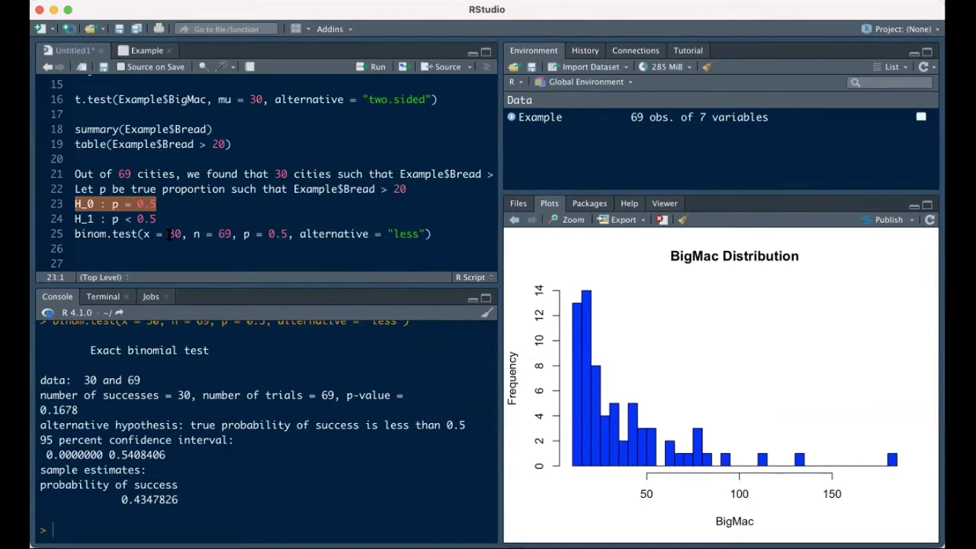
drag(132, 189, 407, 189)
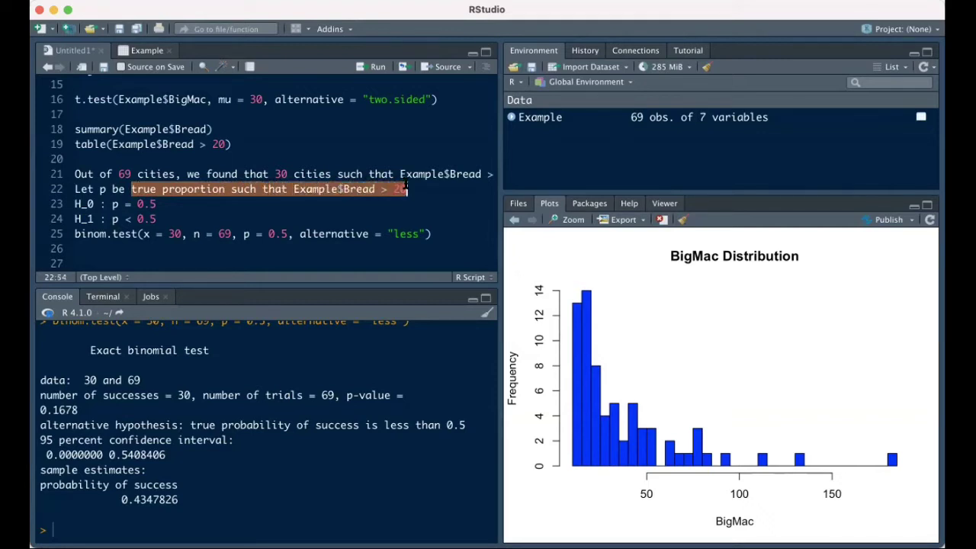
drag(157, 204, 231, 234)
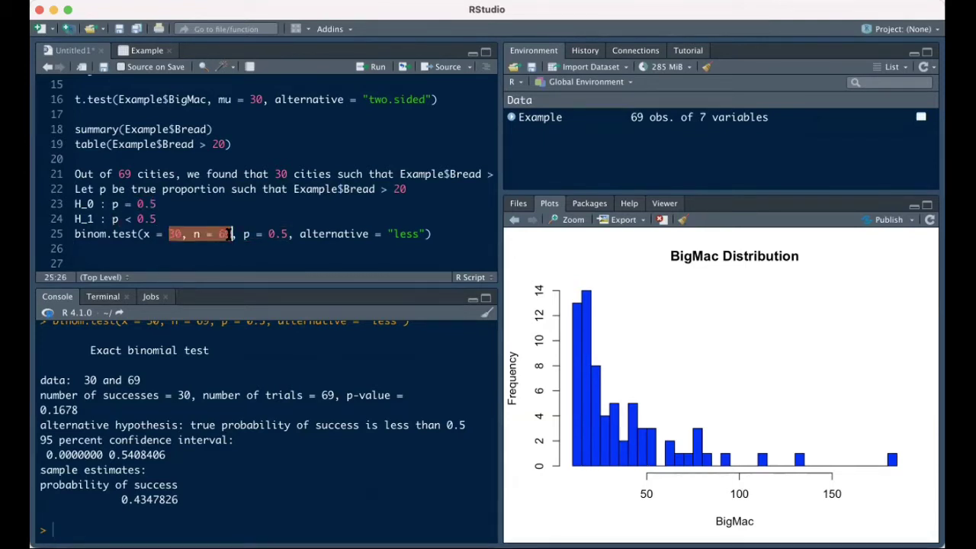
click(230, 235)
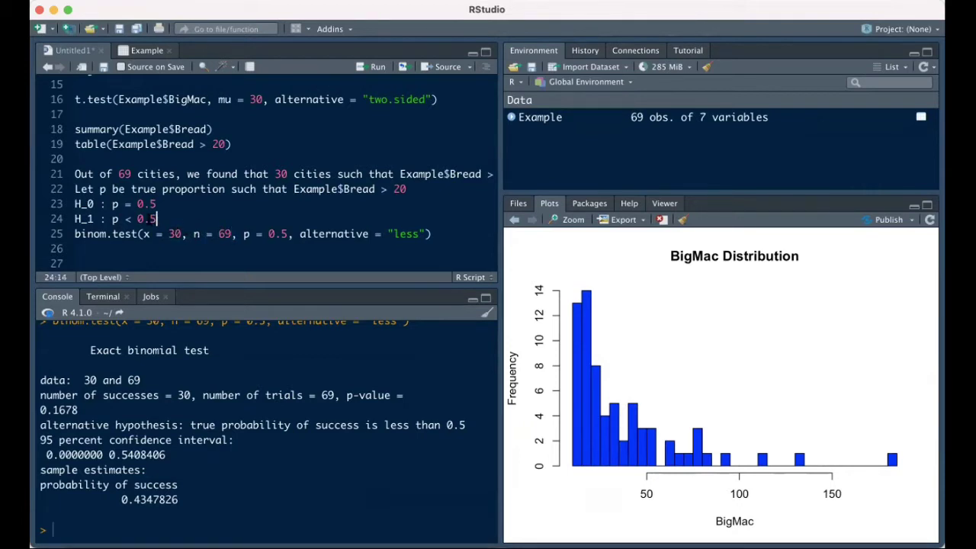
drag(157, 219, 113, 219)
drag(182, 234, 169, 234)
text(30)
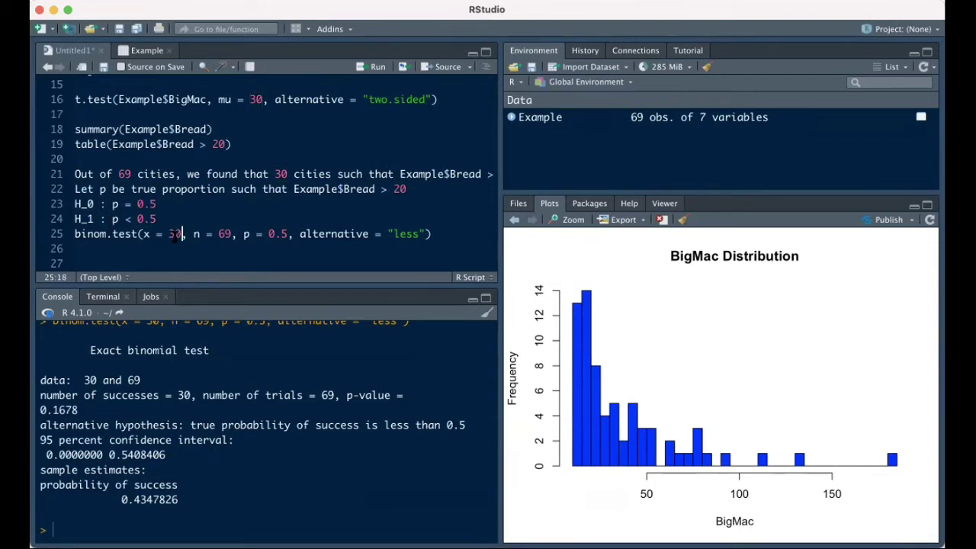
Step: Recheck H_1 and the x value in binom.test, and examine the first city rows of the Example data, including Bangkok
drag(157, 219, 112, 219)
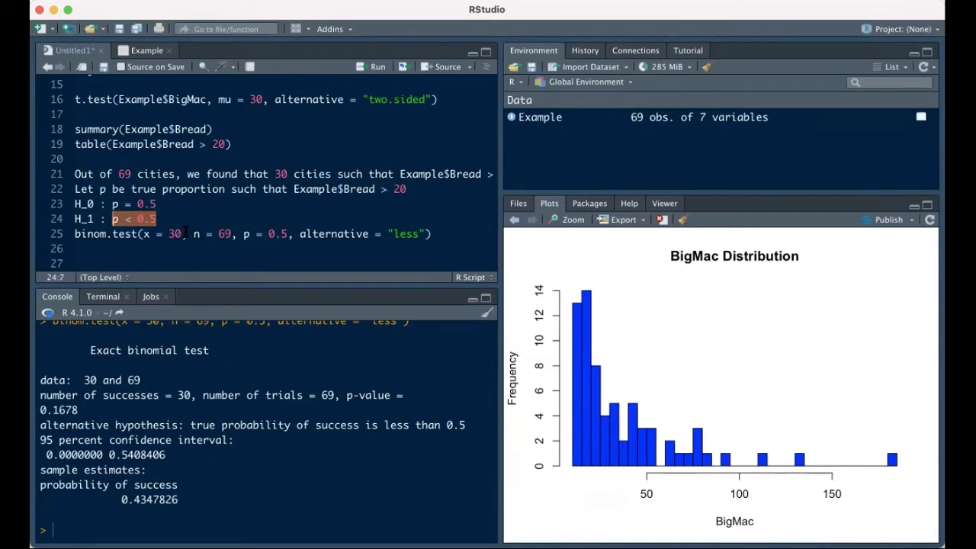
click(186, 234)
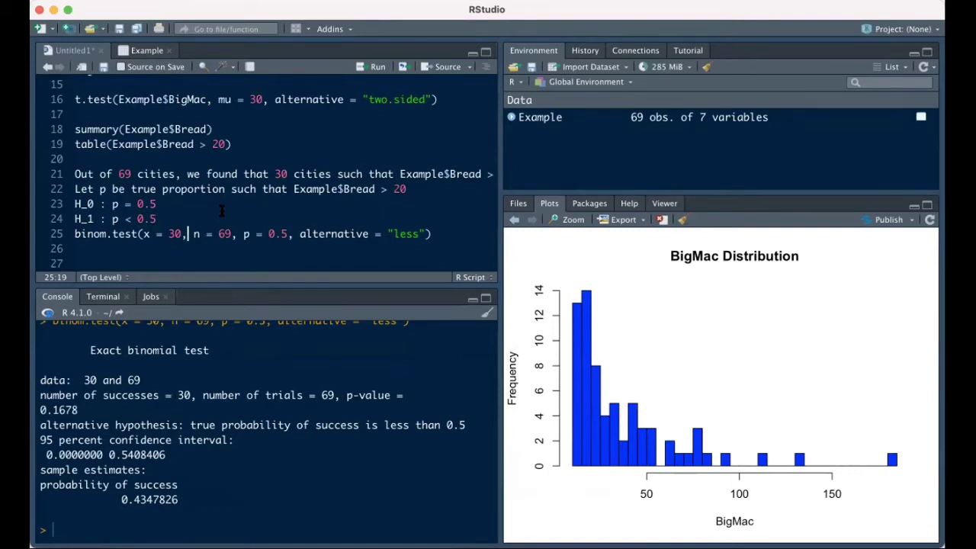
click(145, 51)
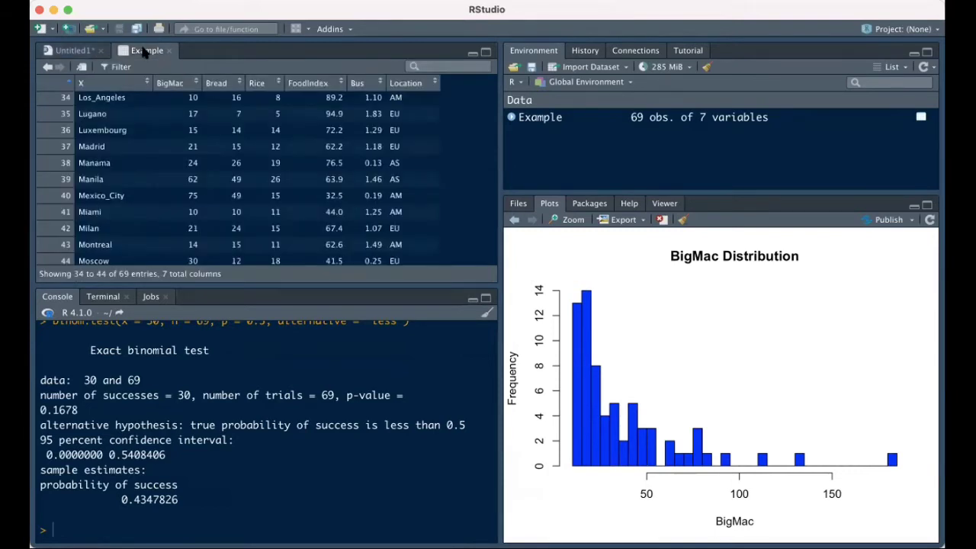
scroll(179, 124, up, 15)
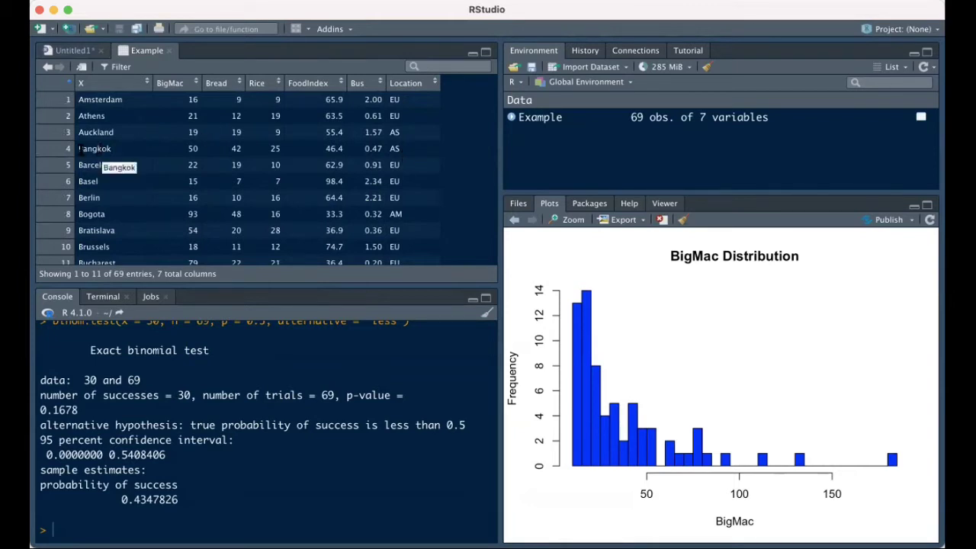
drag(80, 148, 113, 149)
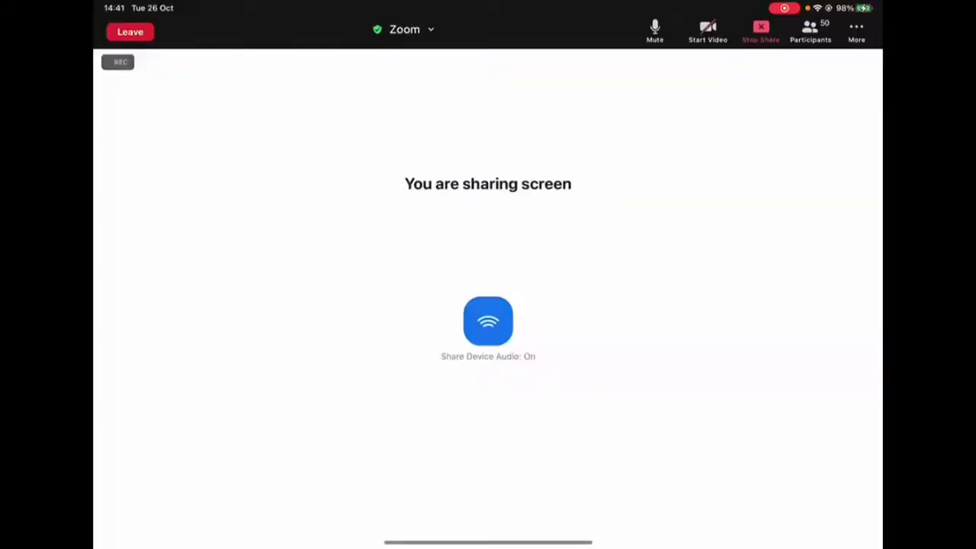
Step: Switch to the Announcement286 document in GoodNotes and page past the teaching schedule and Course Evaluation to the Project (25%) page
mouse_move(488, 543)
mouse_down()
mouse_move(488, 494)
mouse_move(561, 408)
mouse_up()
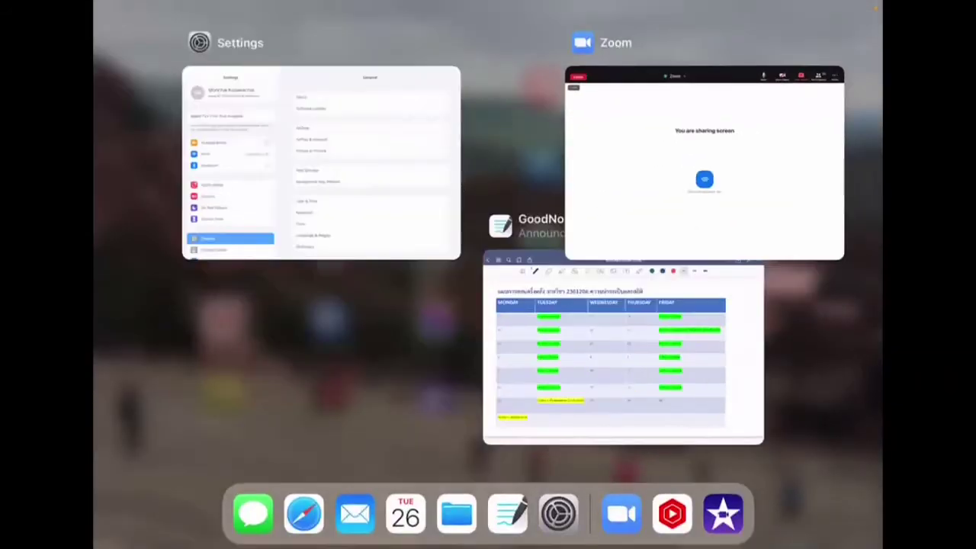
click(671, 349)
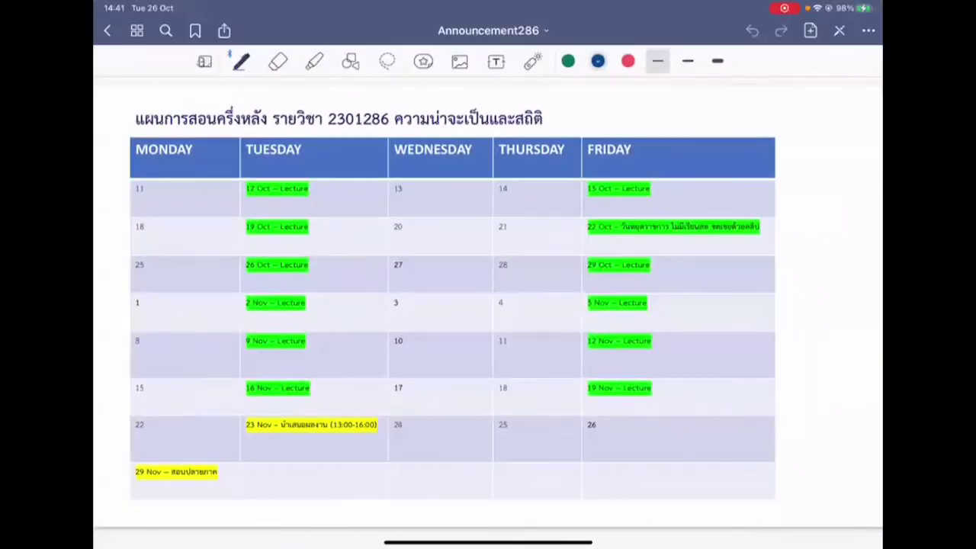
drag(610, 305, 412, 305)
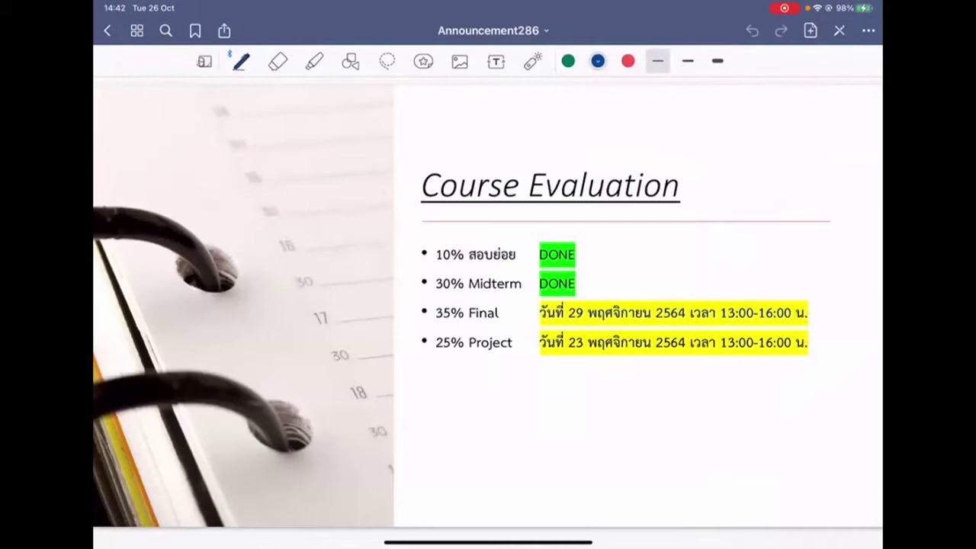
scroll(488, 305, right, 5)
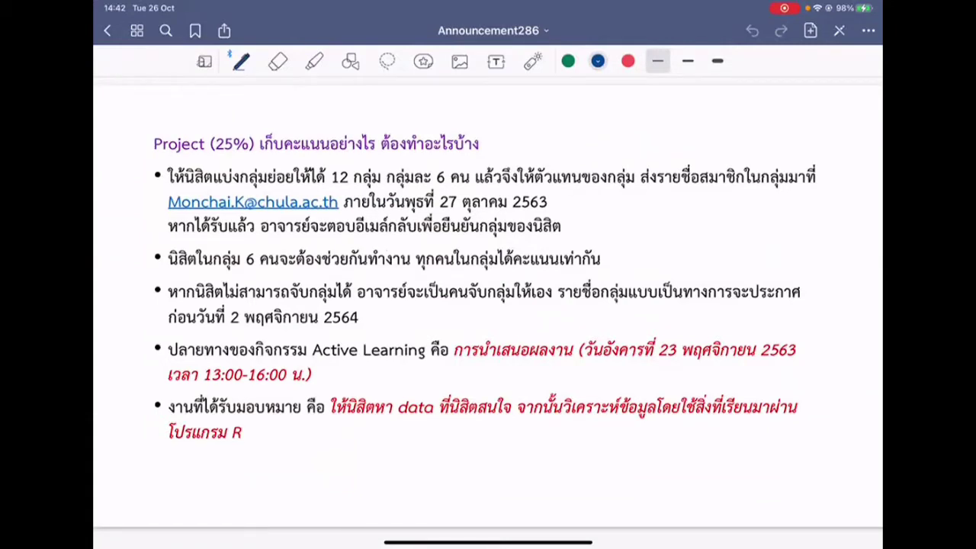
Step: With the laser pointer, mark the 12-group requirement and underline the 27 ตุลาคม 2563 deadline for sending group member lists
click(532, 61)
mouse_move(304, 220)
mouse_down()
mouse_move(380, 168)
mouse_move(387, 152)
mouse_up()
drag(399, 223, 549, 199)
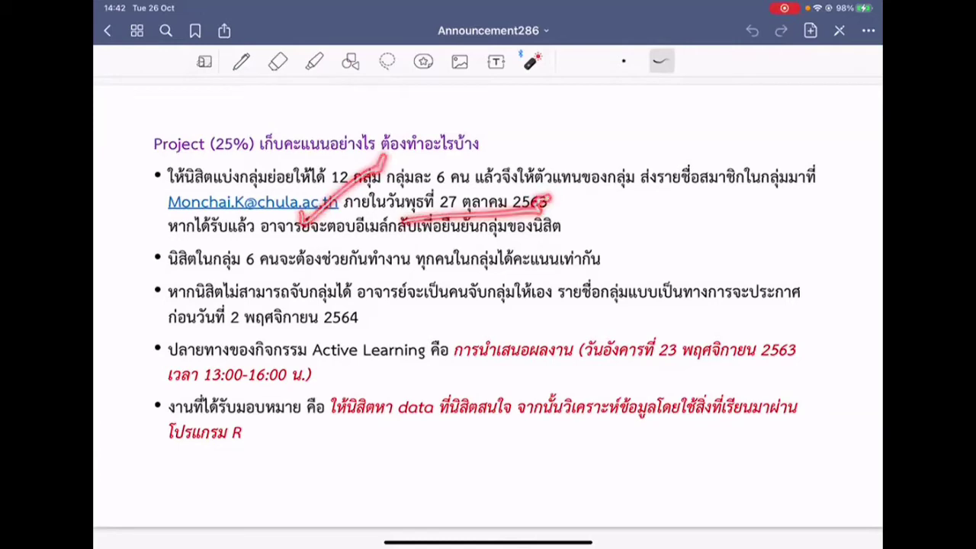
Step: On the following page, trace the first bullet about submitting data and a work plan, and circle its 13 พฤศจิกายน 2564 deadline
scroll(488, 305, right, 10)
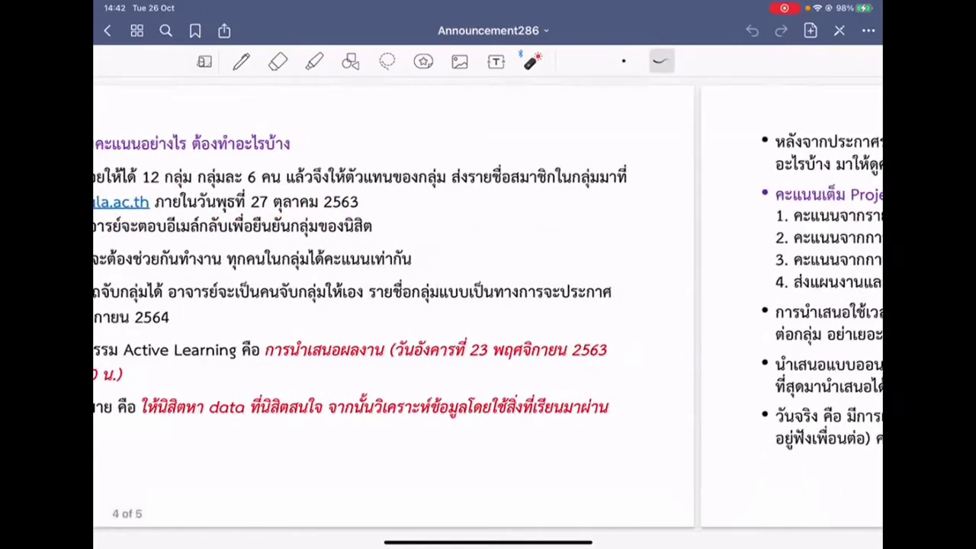
mouse_move(198, 153)
mouse_down()
mouse_move(499, 151)
mouse_move(506, 143)
mouse_up()
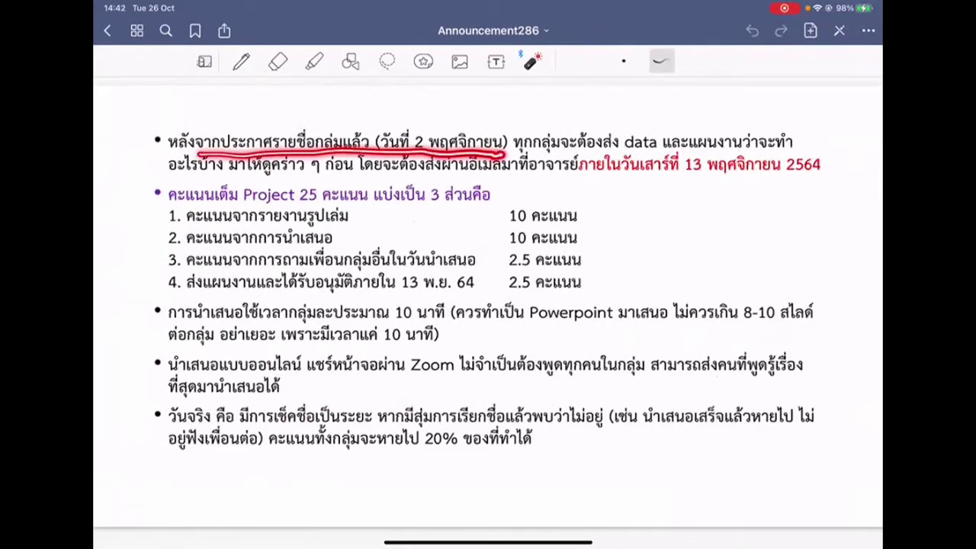
mouse_move(516, 157)
mouse_down()
mouse_move(690, 153)
mouse_move(654, 160)
mouse_up()
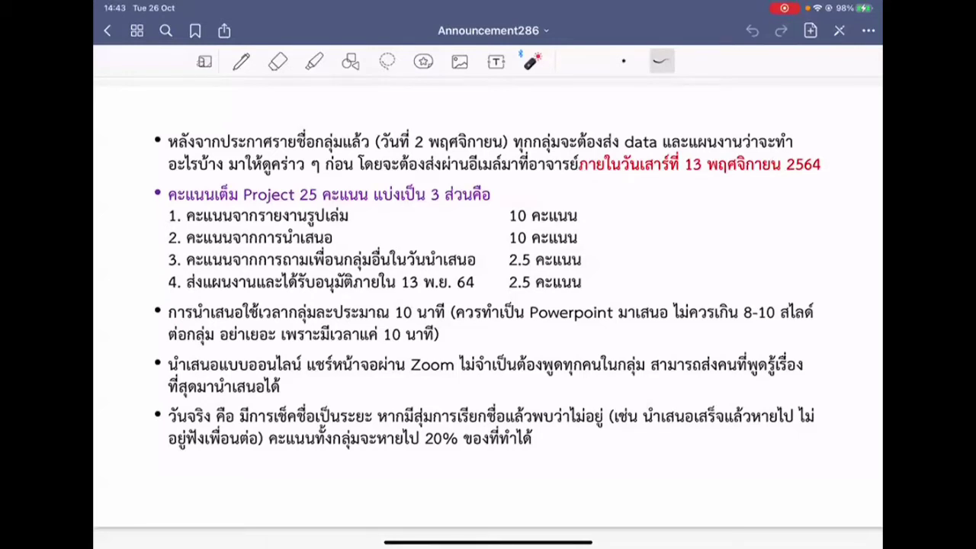
drag(569, 153, 769, 151)
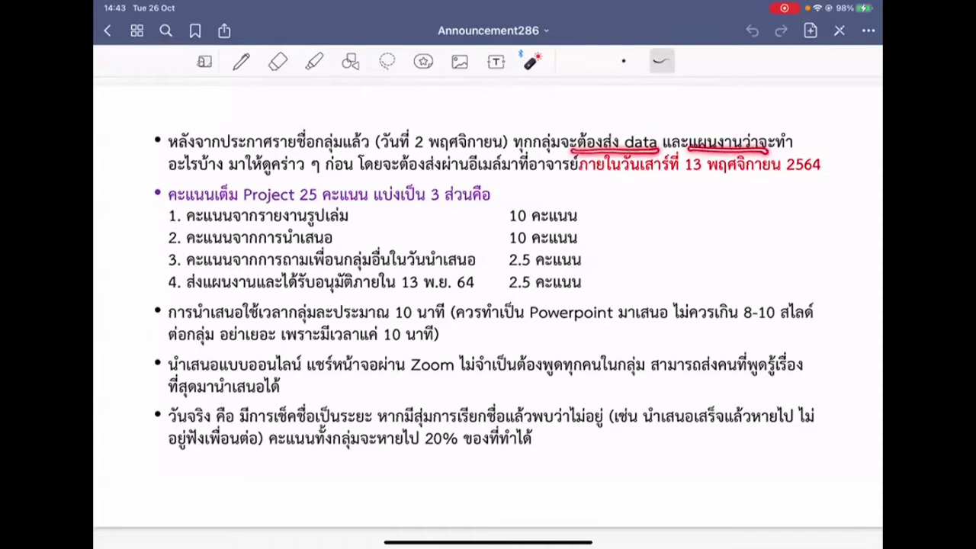
mouse_move(210, 179)
mouse_down()
mouse_move(319, 172)
mouse_move(338, 161)
mouse_up()
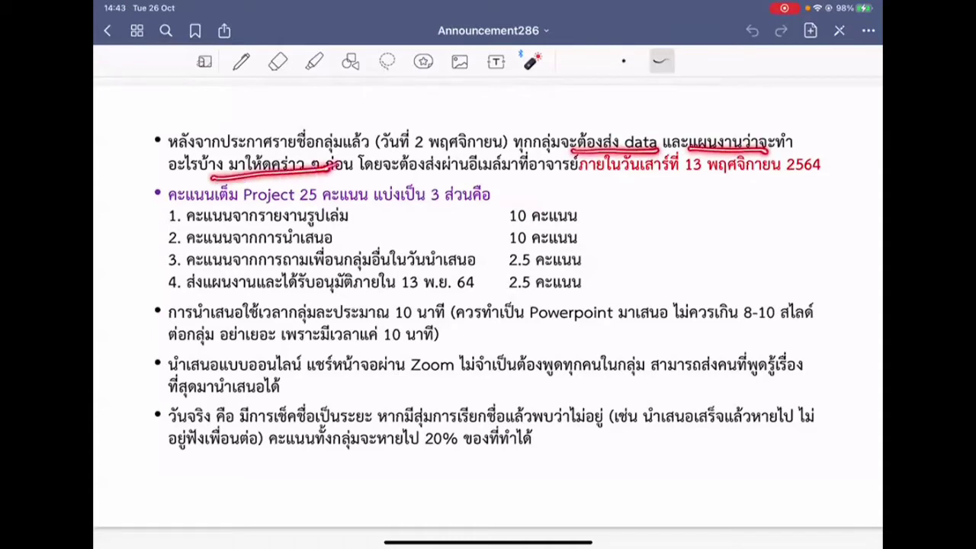
mouse_move(564, 178)
mouse_down()
mouse_move(816, 172)
mouse_move(813, 182)
mouse_move(824, 173)
mouse_move(478, 115)
mouse_move(183, 181)
mouse_move(617, 190)
mouse_move(835, 163)
mouse_move(820, 156)
mouse_up()
drag(662, 175, 746, 175)
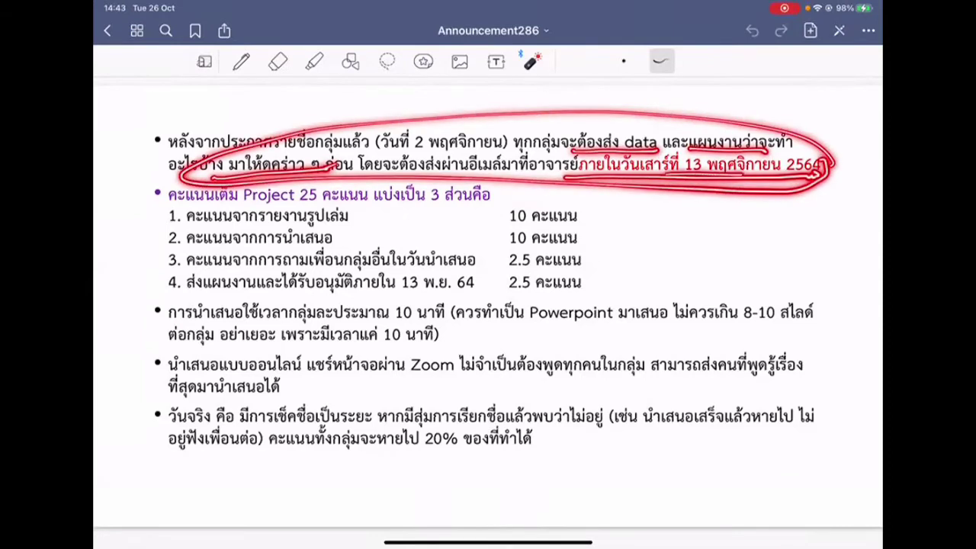
Step: Point out the work plan approval item, then the presentation and report items with their scores, in the 25-point project breakdown
mouse_move(320, 296)
mouse_down()
mouse_move(586, 300)
mouse_move(650, 258)
mouse_up()
drag(248, 246, 347, 240)
drag(506, 246, 589, 248)
drag(251, 225, 360, 226)
drag(502, 229, 577, 228)
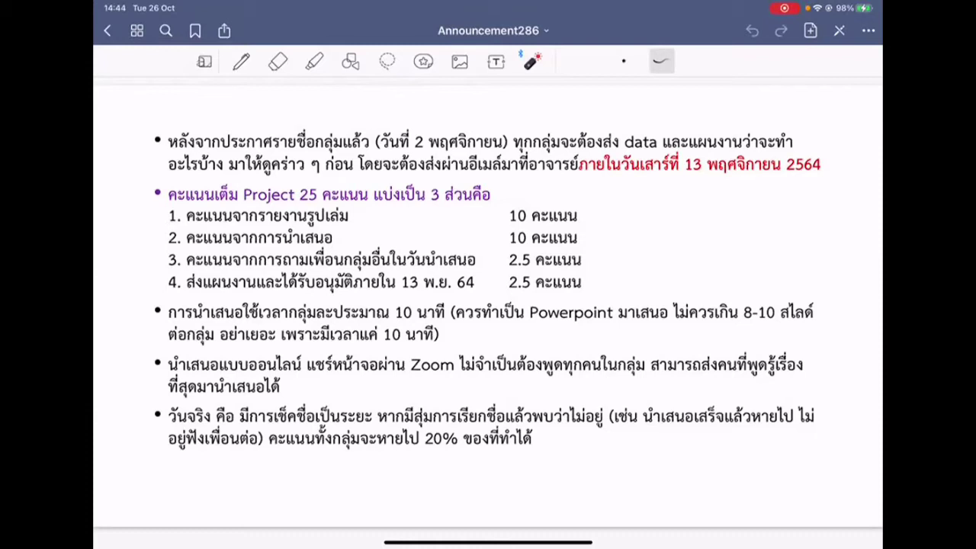
Step: Underline the written report item (รายงานรูปเล่ม) and its 10 คะแนน with the laser pointer
mouse_move(258, 223)
mouse_down()
mouse_move(358, 221)
mouse_move(258, 203)
mouse_move(346, 228)
mouse_move(356, 225)
mouse_move(345, 215)
mouse_move(356, 213)
mouse_up()
drag(255, 227, 354, 218)
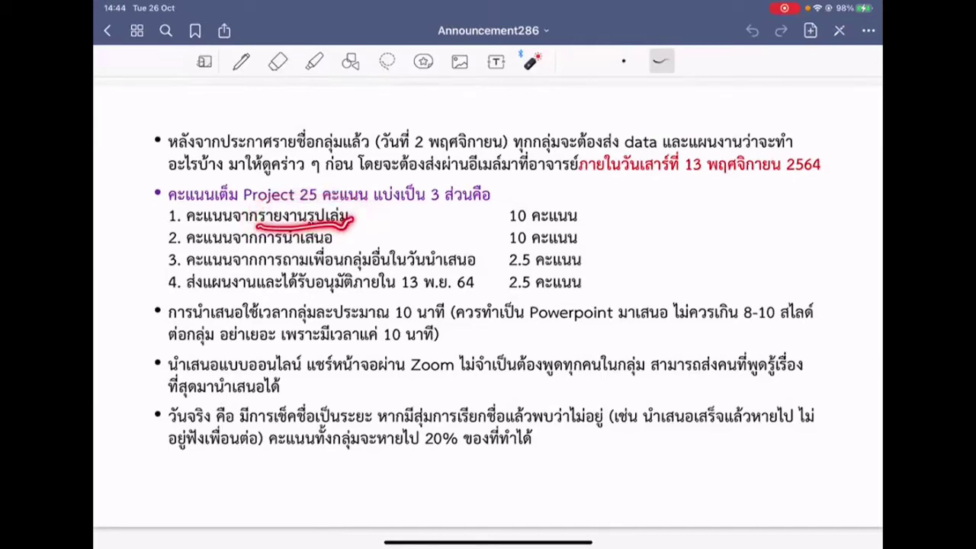
drag(502, 227, 598, 221)
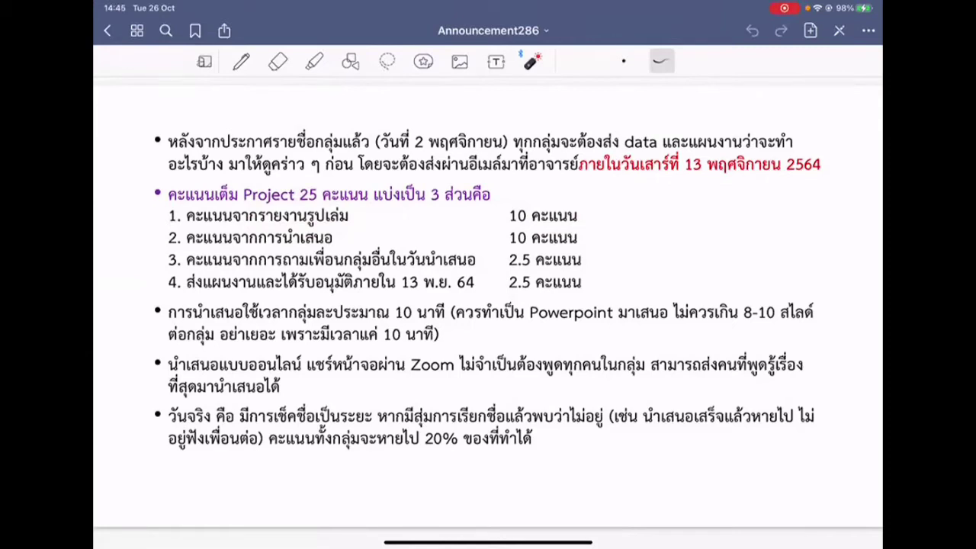
drag(269, 228, 353, 237)
drag(515, 222, 583, 225)
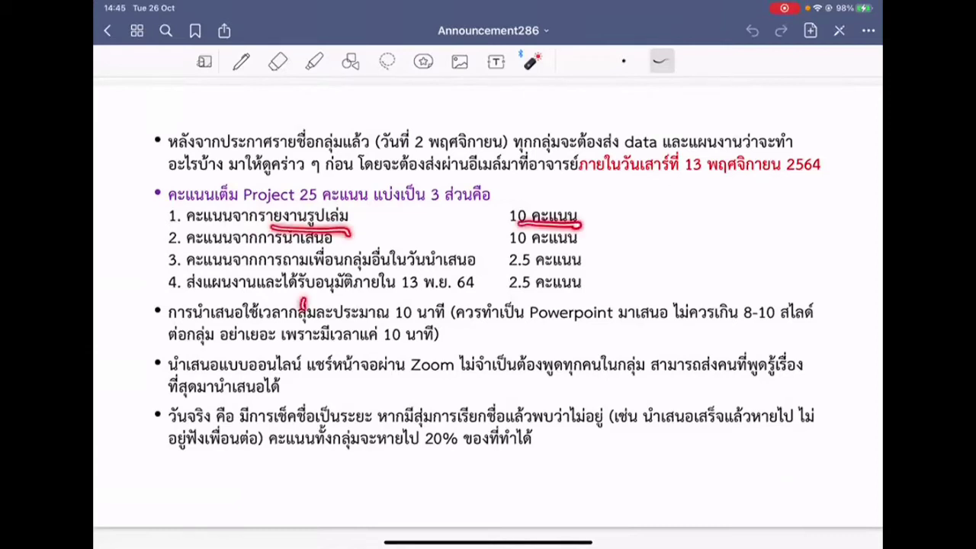
Step: Underline the report and presentation items and the 10-minute presentation limit, and mark the two 10-point scores together
drag(273, 229, 352, 236)
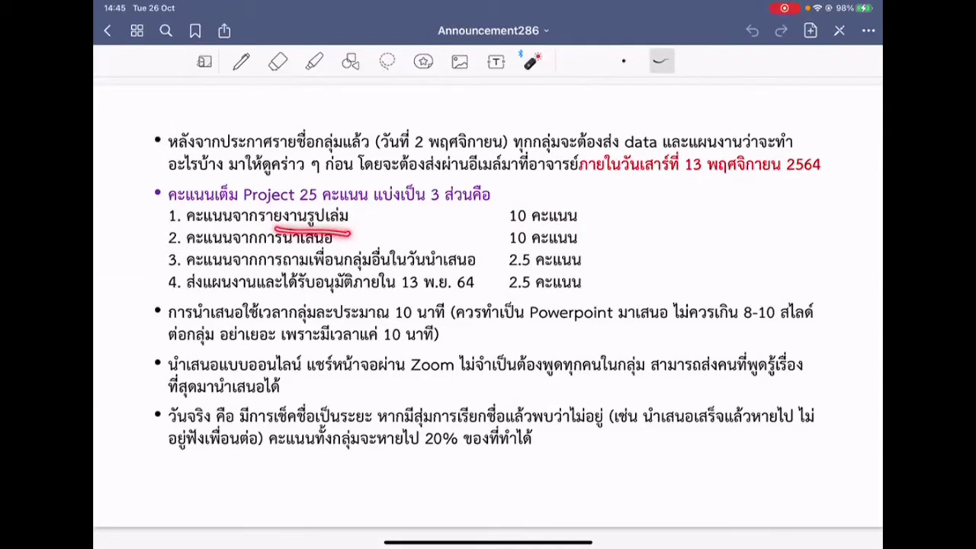
drag(274, 252, 339, 253)
drag(512, 243, 589, 249)
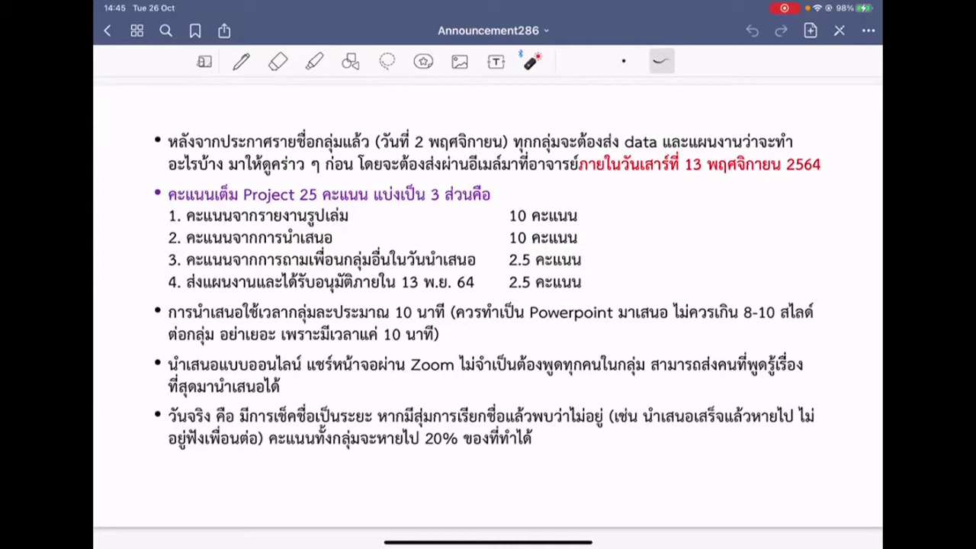
drag(323, 322, 445, 312)
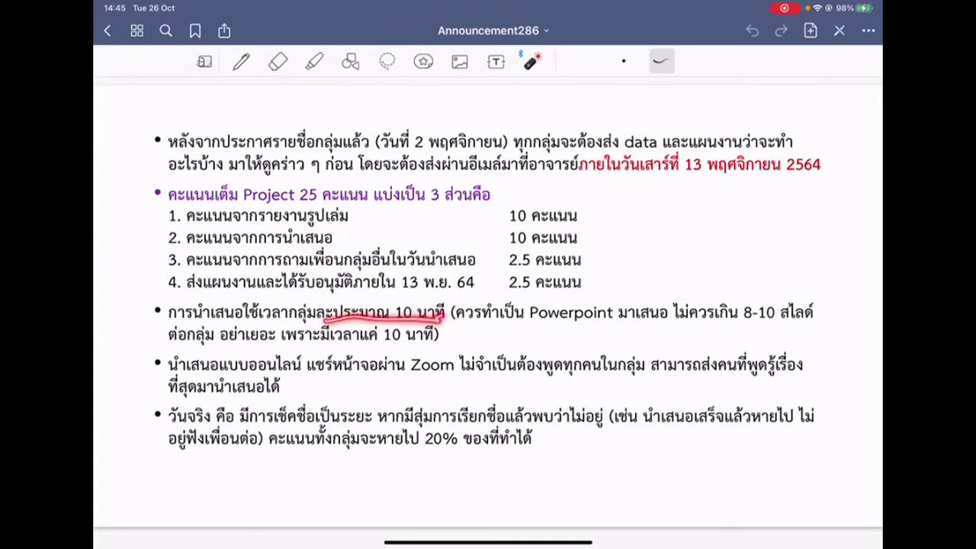
mouse_move(594, 229)
mouse_down()
mouse_move(546, 220)
mouse_move(538, 253)
mouse_move(621, 223)
mouse_move(602, 188)
mouse_move(589, 219)
mouse_up()
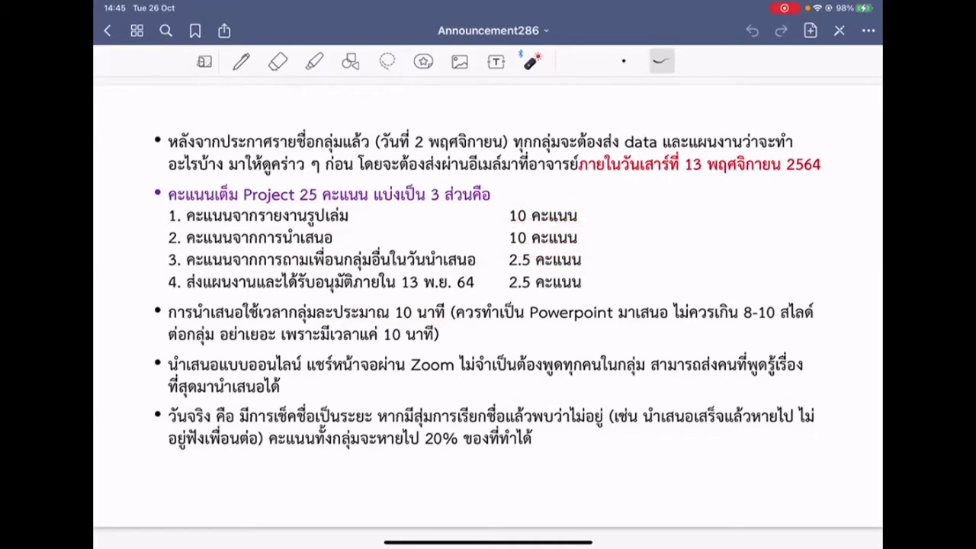
mouse_move(595, 203)
mouse_down()
mouse_move(505, 212)
mouse_move(602, 202)
mouse_move(614, 222)
mouse_move(589, 240)
mouse_up()
Step: Go back from the BigMac2003.csv example page to underline the 13 พฤศจิกายน 2564 submission deadline, and return to the example
scroll(489, 305, right, 5)
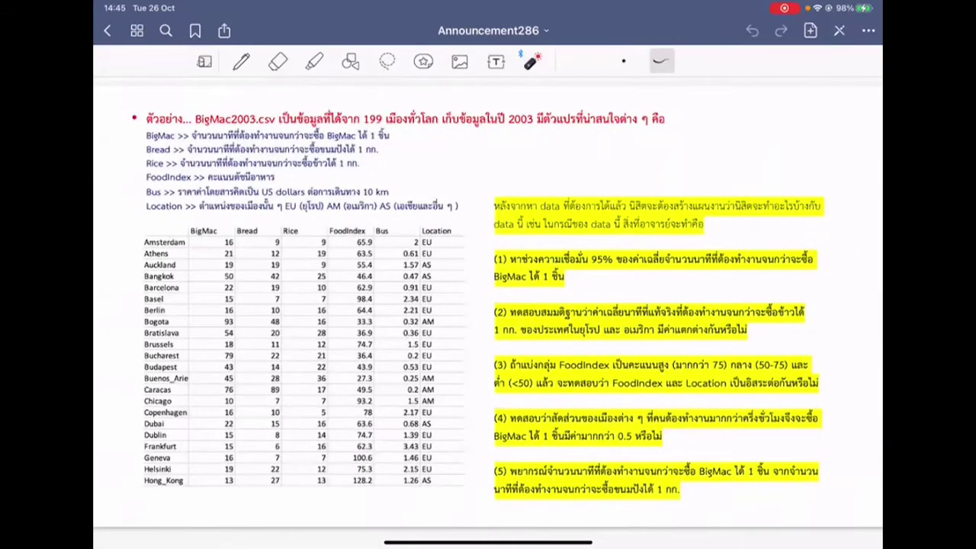
scroll(488, 305, left, 5)
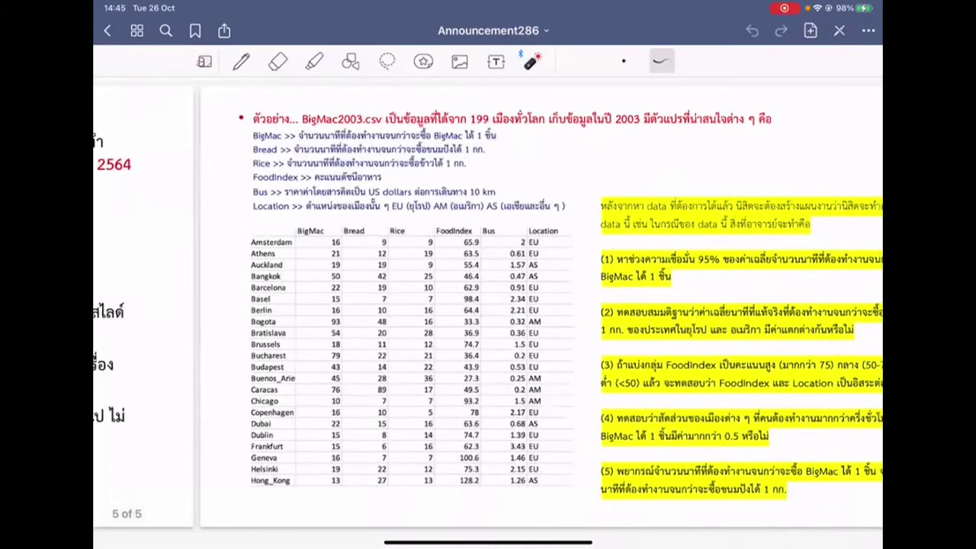
drag(825, 181, 583, 183)
scroll(488, 305, right, 5)
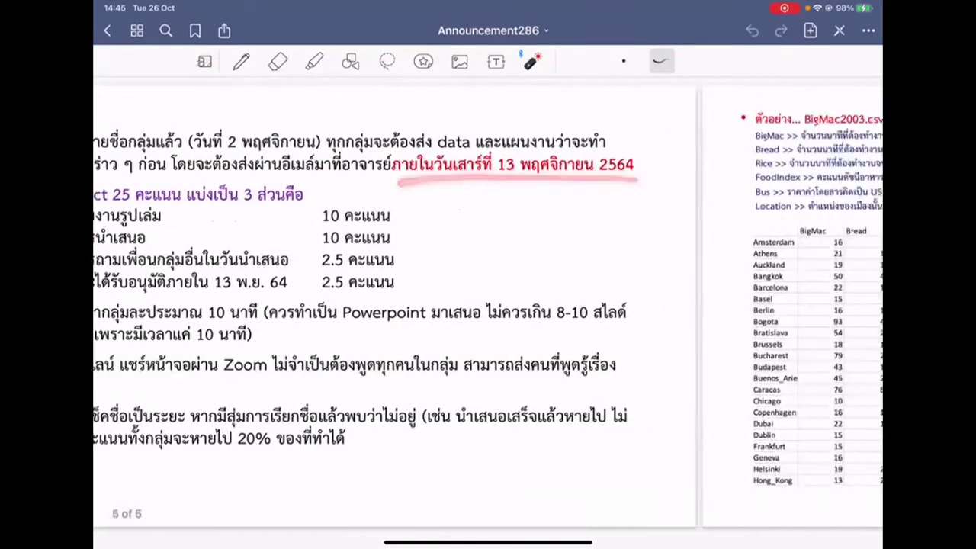
Step: Outline the BigMac2003 sample data table with the laser pointer and trace down each of its variable columns
mouse_move(421, 212)
mouse_down()
mouse_move(128, 245)
mouse_move(169, 464)
mouse_move(418, 450)
mouse_move(433, 209)
mouse_up()
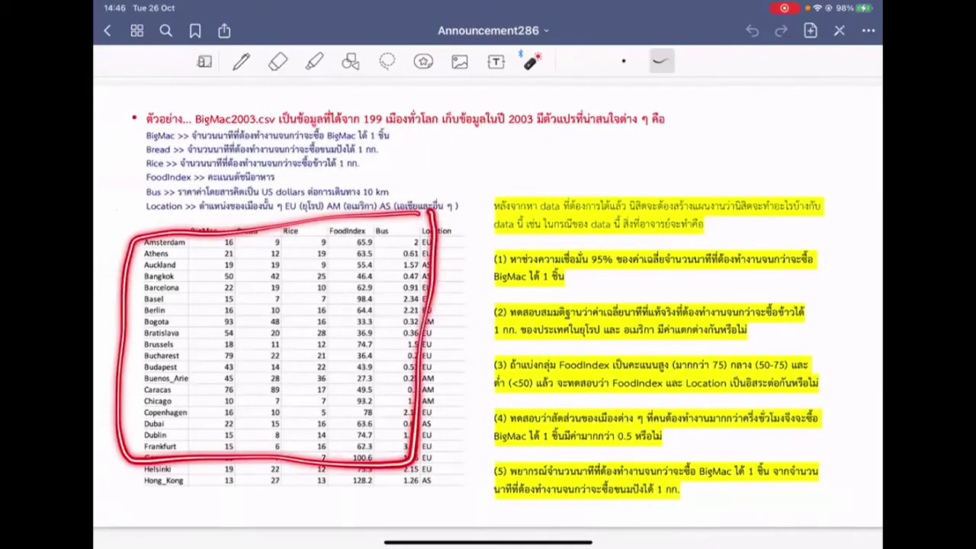
mouse_move(269, 356)
mouse_down()
mouse_move(275, 365)
mouse_move(289, 351)
mouse_move(294, 362)
mouse_up()
mouse_move(455, 224)
mouse_down()
mouse_move(107, 220)
mouse_move(157, 480)
mouse_move(441, 455)
mouse_move(461, 223)
mouse_move(442, 220)
mouse_up()
drag(215, 250, 209, 425)
drag(267, 258, 264, 437)
drag(312, 264, 305, 418)
drag(354, 264, 349, 427)
drag(397, 264, 391, 439)
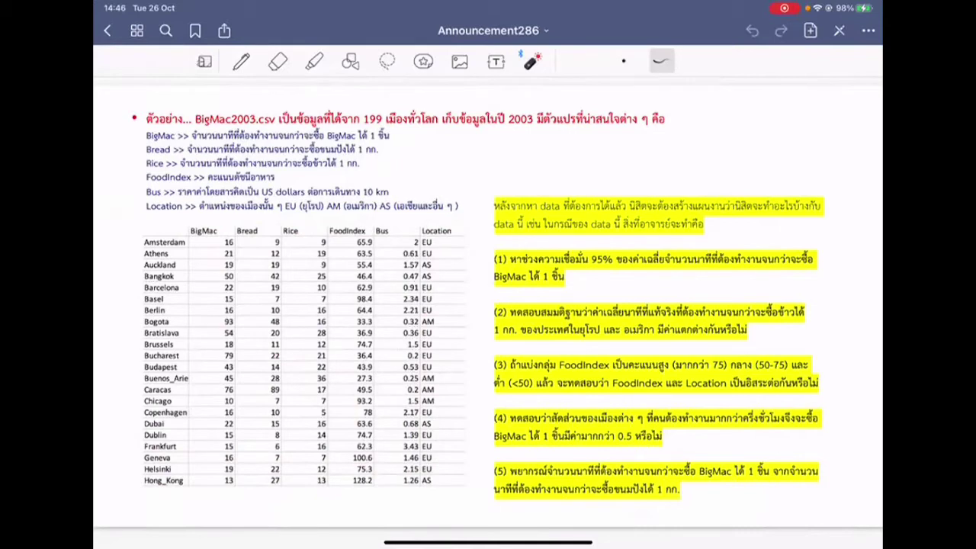
Step: Point to each of the five planned analyses, (1) to (5), listed beside the BigMac2003 table
click(496, 261)
click(498, 312)
click(498, 370)
click(497, 426)
click(497, 486)
Step: Underline planned analysis (2), comparing Europe and America, and analysis (1), the 95% confidence interval for mean BigMac minutes
scroll(617, 383, up, 5)
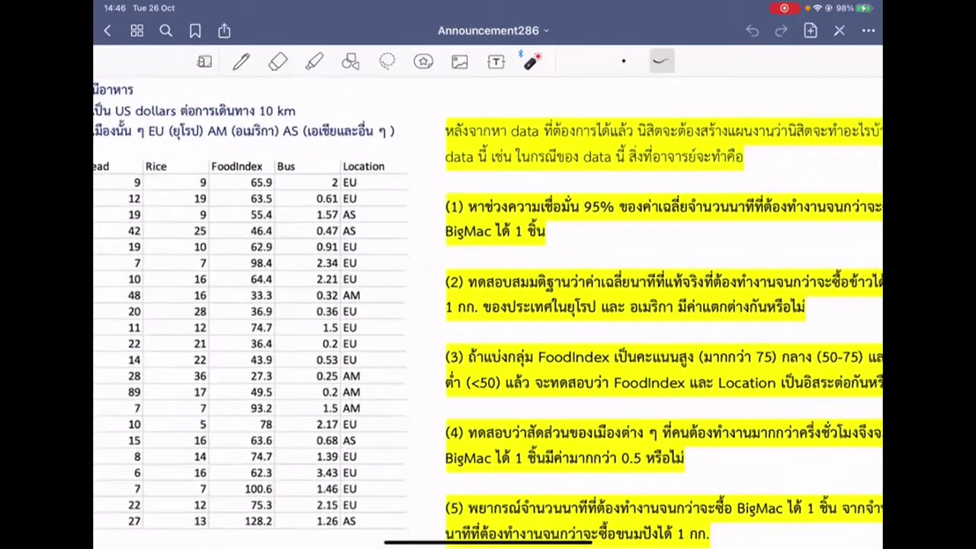
scroll(488, 312, down, 2)
scroll(488, 312, right, 2)
drag(418, 262, 847, 264)
drag(403, 293, 772, 286)
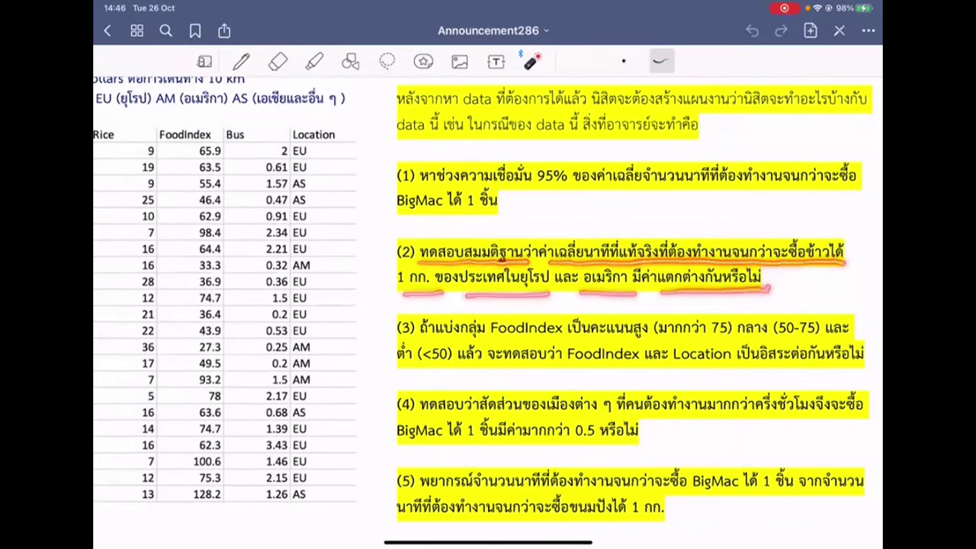
mouse_move(377, 263)
mouse_down()
mouse_move(366, 285)
mouse_move(386, 259)
mouse_up()
mouse_move(418, 197)
mouse_down()
mouse_move(566, 177)
mouse_move(869, 193)
mouse_up()
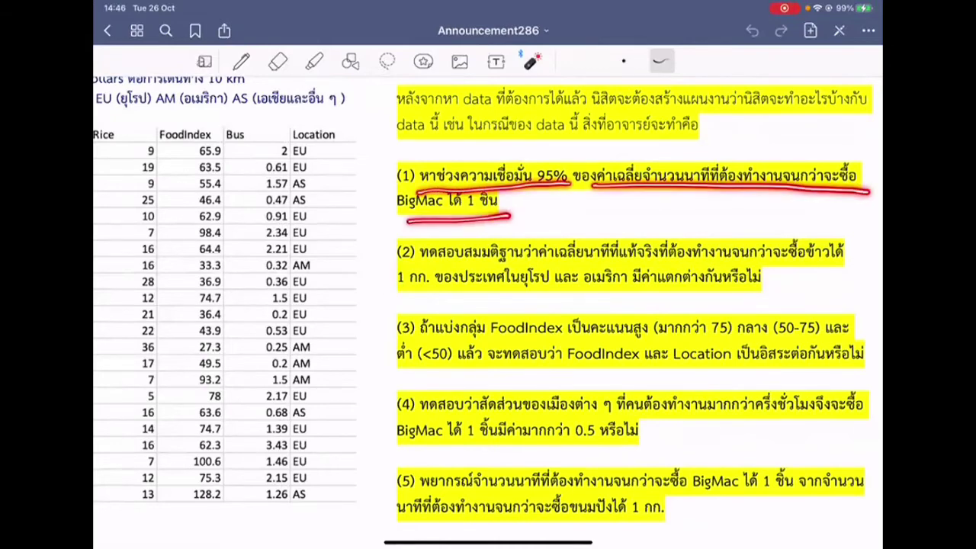
Step: Show the whole example page again and mark columns of the sample data table with the laser pointer, including BigMac
scroll(488, 305, down, 5)
mouse_move(228, 215)
mouse_down()
mouse_move(168, 481)
mouse_move(248, 392)
mouse_move(225, 217)
mouse_move(263, 234)
mouse_move(276, 217)
mouse_move(299, 234)
mouse_up()
click(284, 229)
mouse_move(290, 218)
mouse_down()
mouse_move(310, 214)
mouse_move(314, 229)
mouse_up()
mouse_move(341, 199)
mouse_down()
mouse_move(334, 230)
mouse_move(354, 212)
mouse_up()
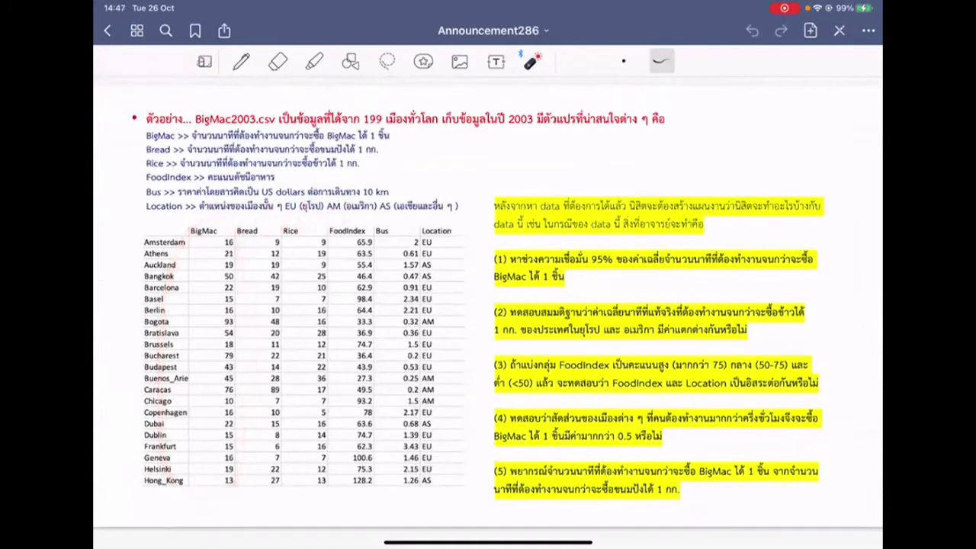